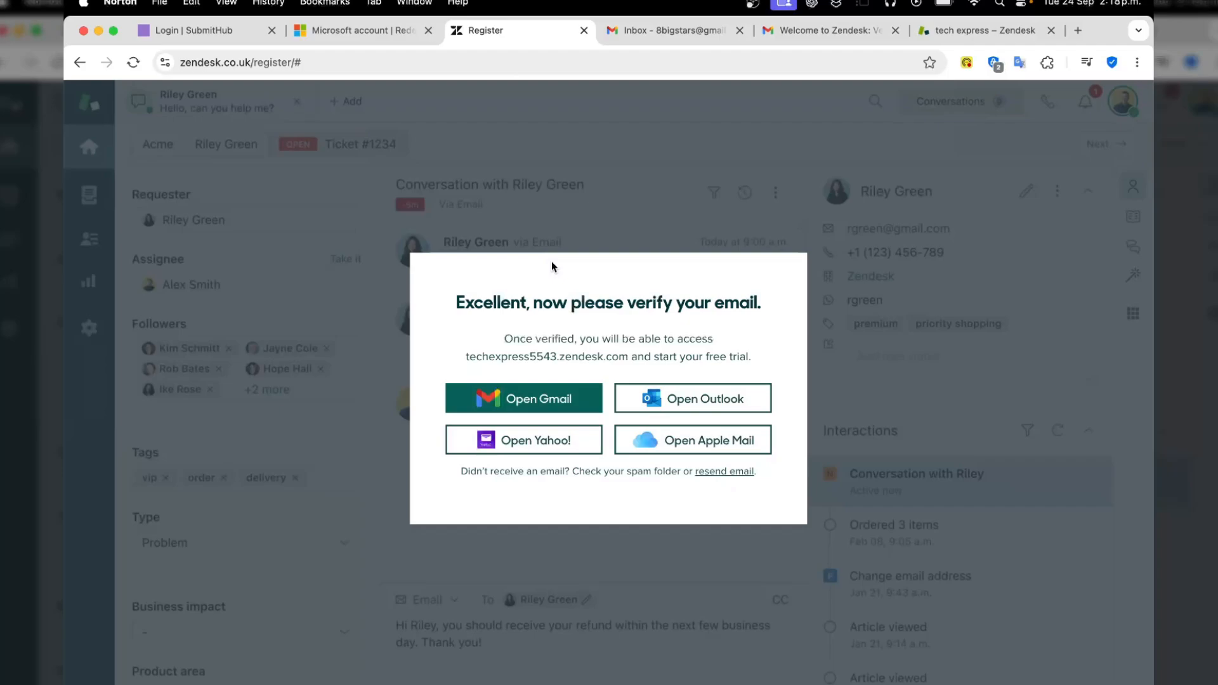
Step: In the trial questionnaire, answer "No, I'm new to this" and Consumers (B2C), and choose Chat, Phone and Email as contact channels
left_click(991, 31)
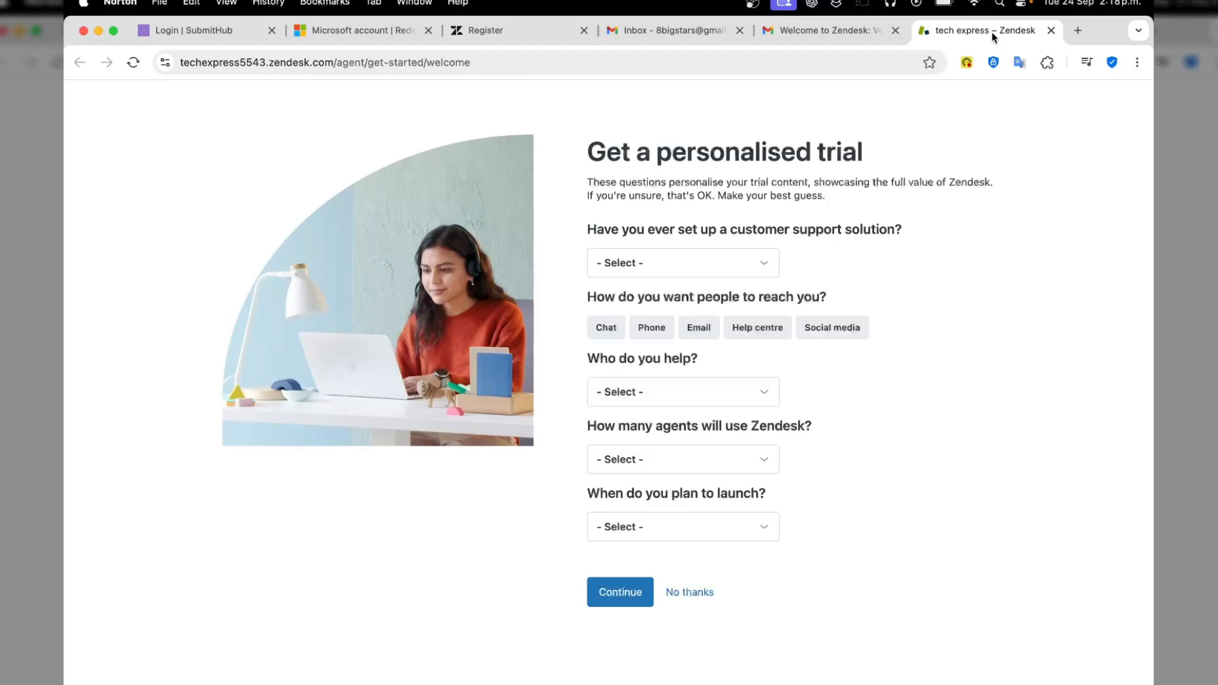
left_click(688, 265)
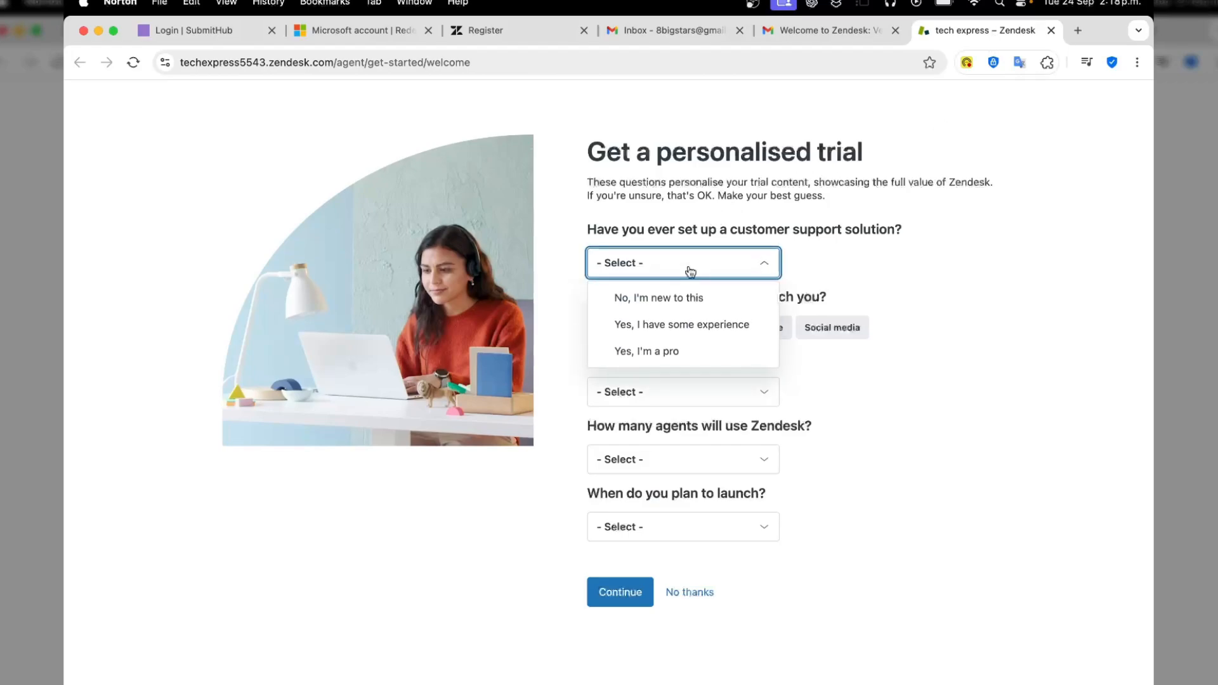
left_click(672, 299)
left_click(656, 392)
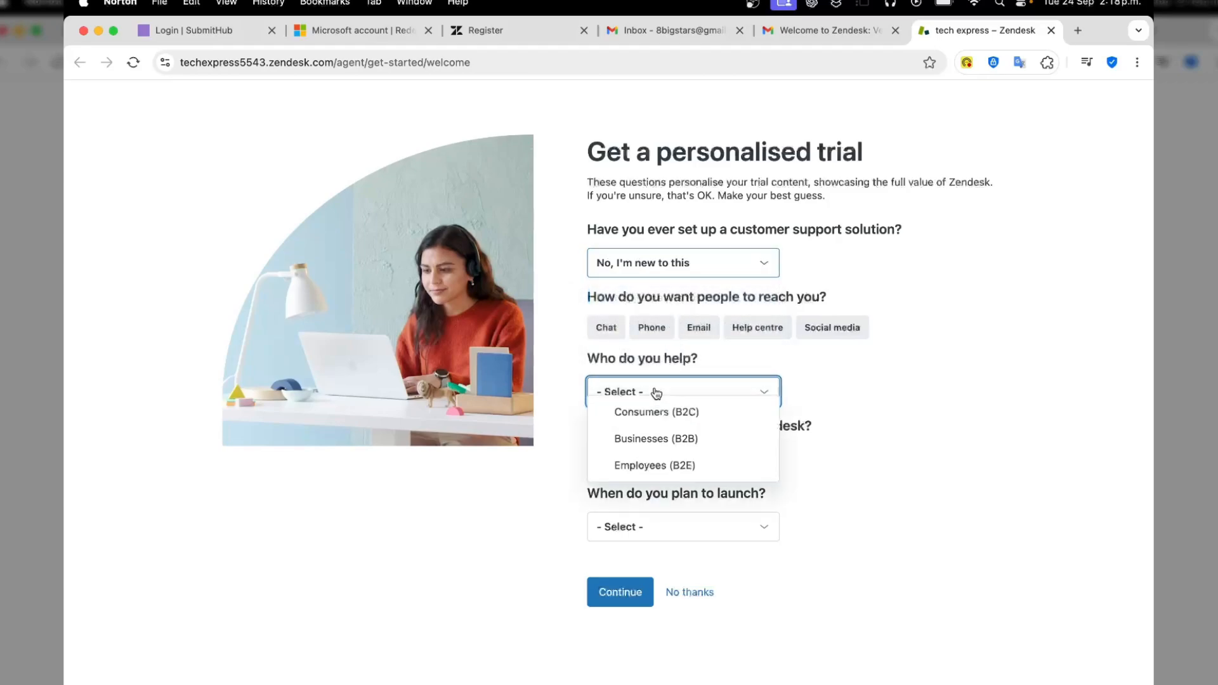
left_click(704, 437)
left_click(606, 327)
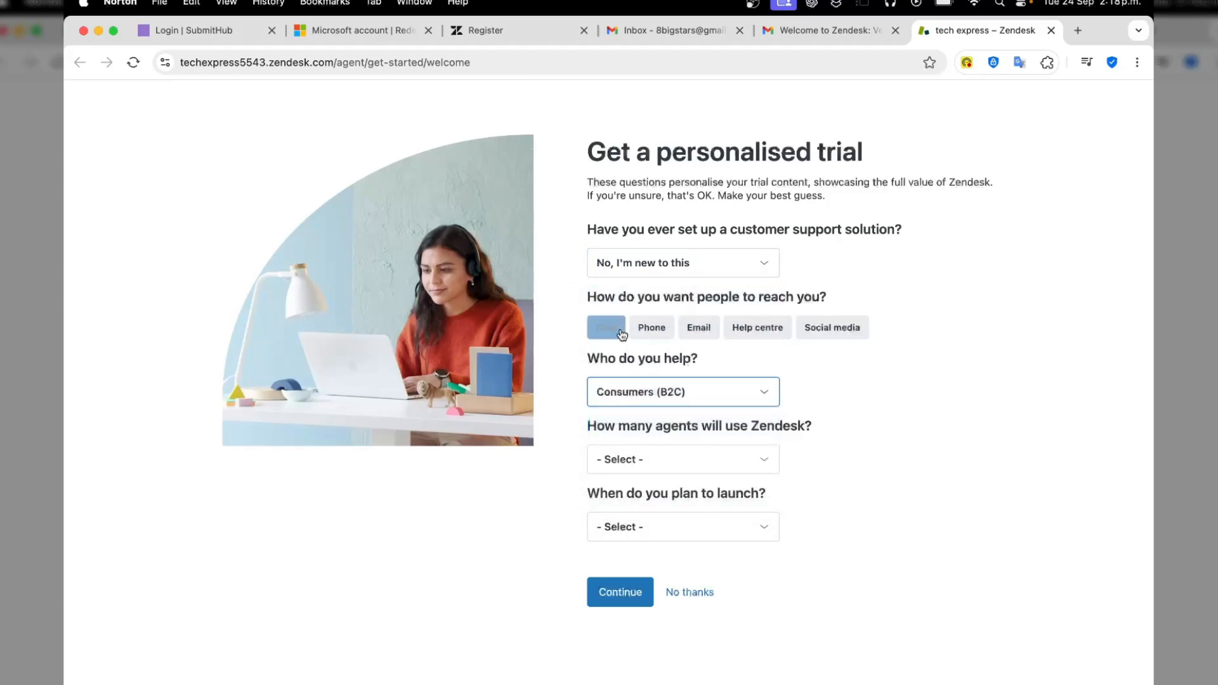
left_click(651, 328)
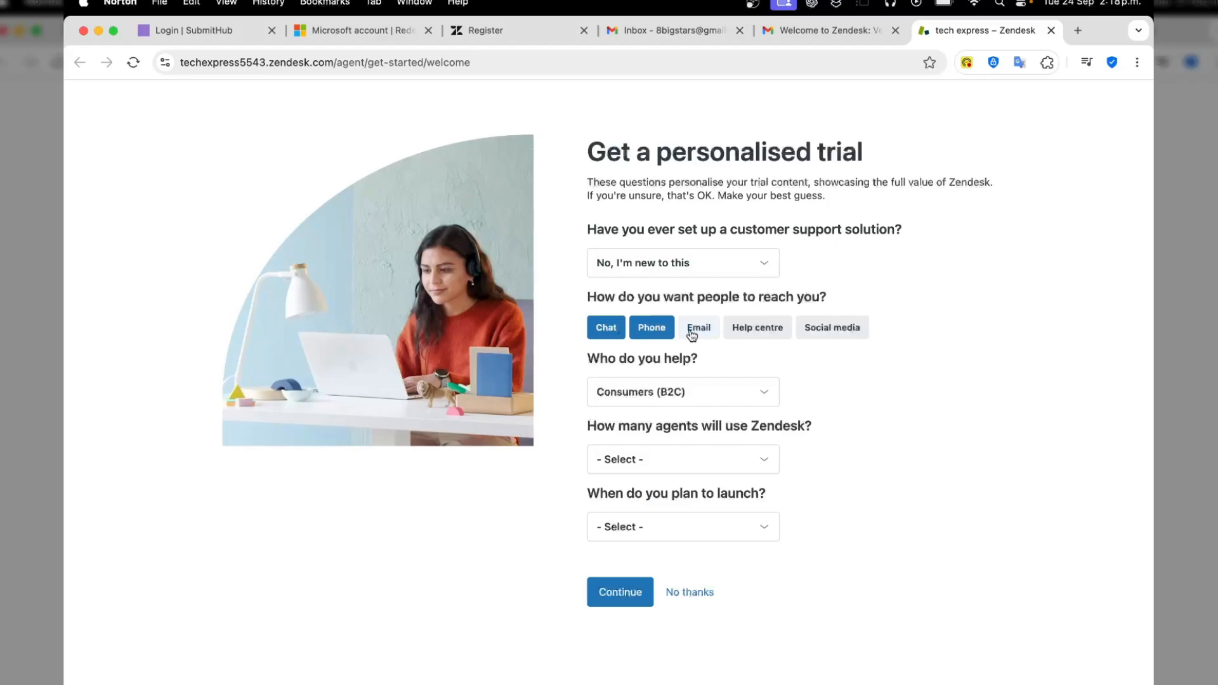
left_click(692, 330)
Step: Set the number of agents to 1-3, choose a planned launch time, and submit the trial questionnaire
left_click(690, 461)
left_click(688, 501)
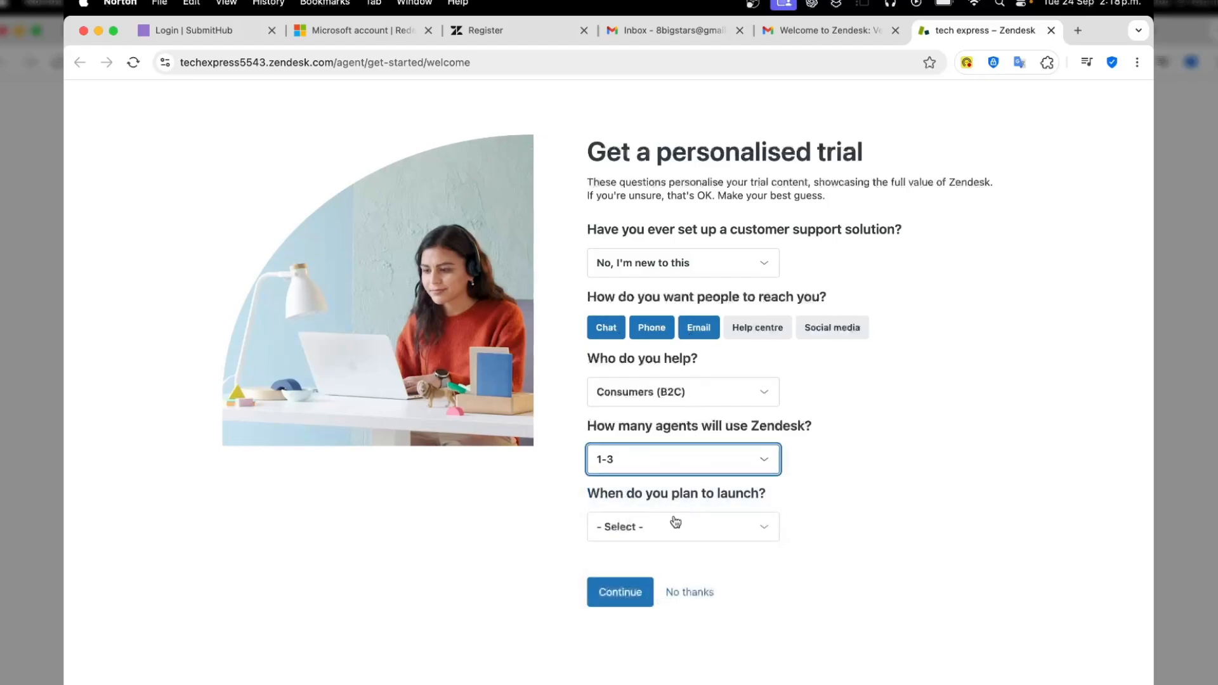
left_click(675, 523)
left_click(667, 561)
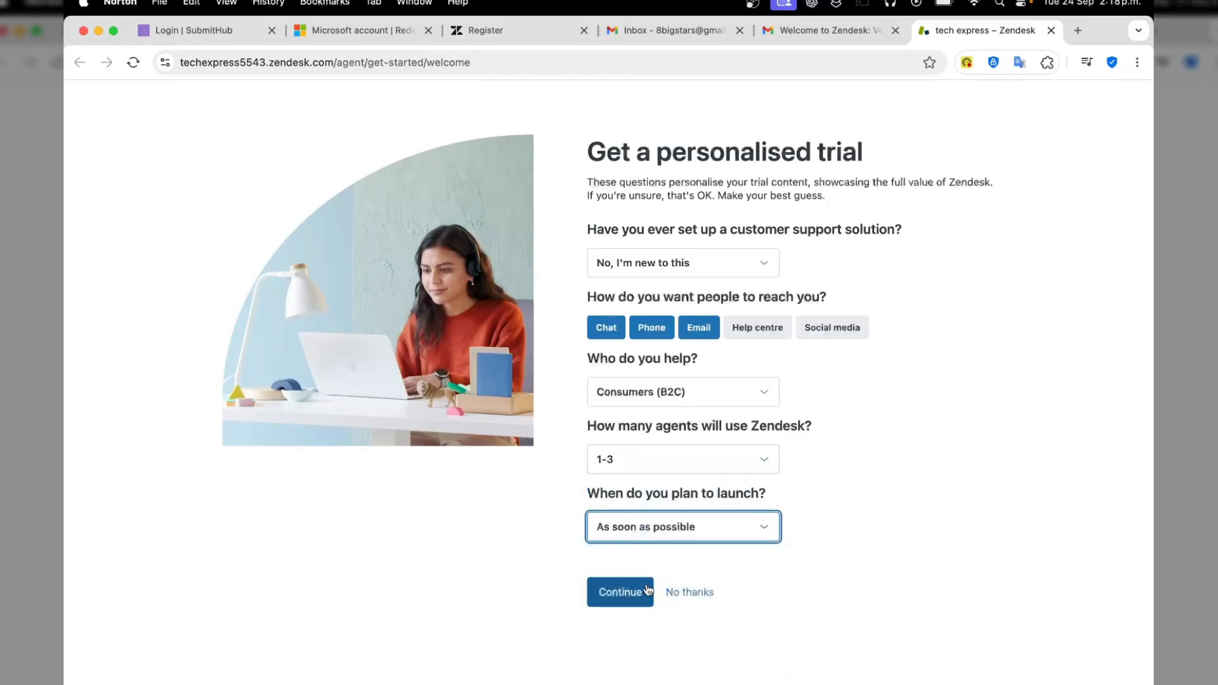
left_click(671, 532)
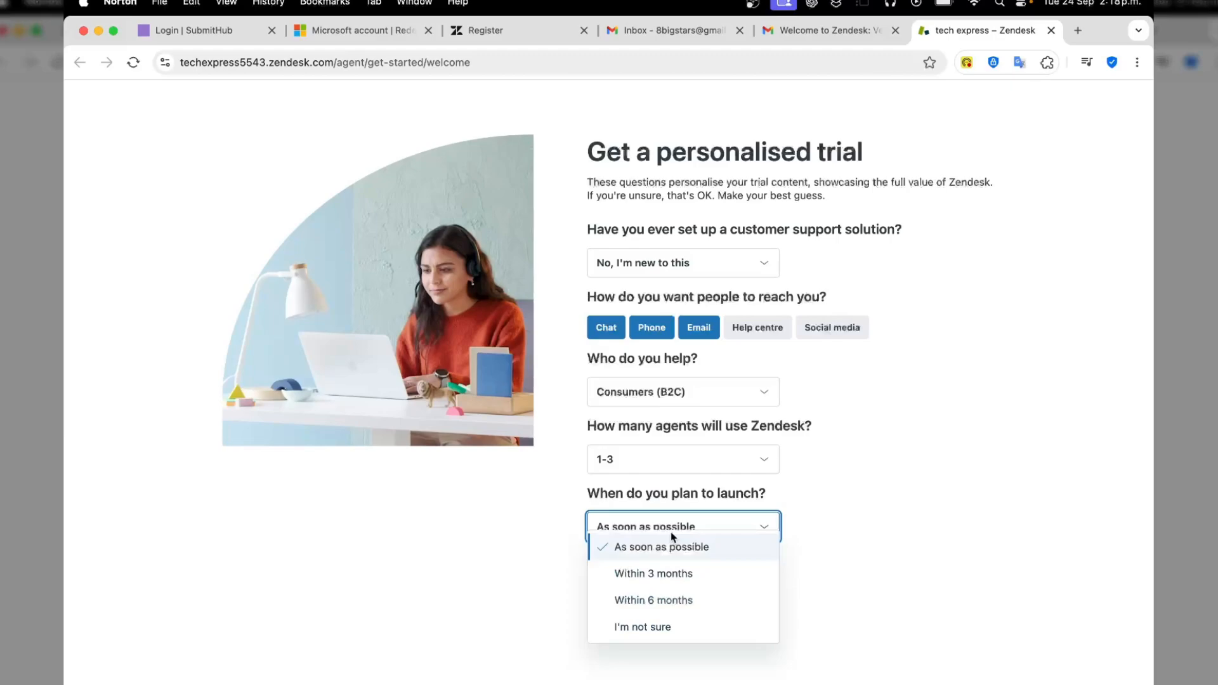
left_click(715, 612)
left_click(641, 597)
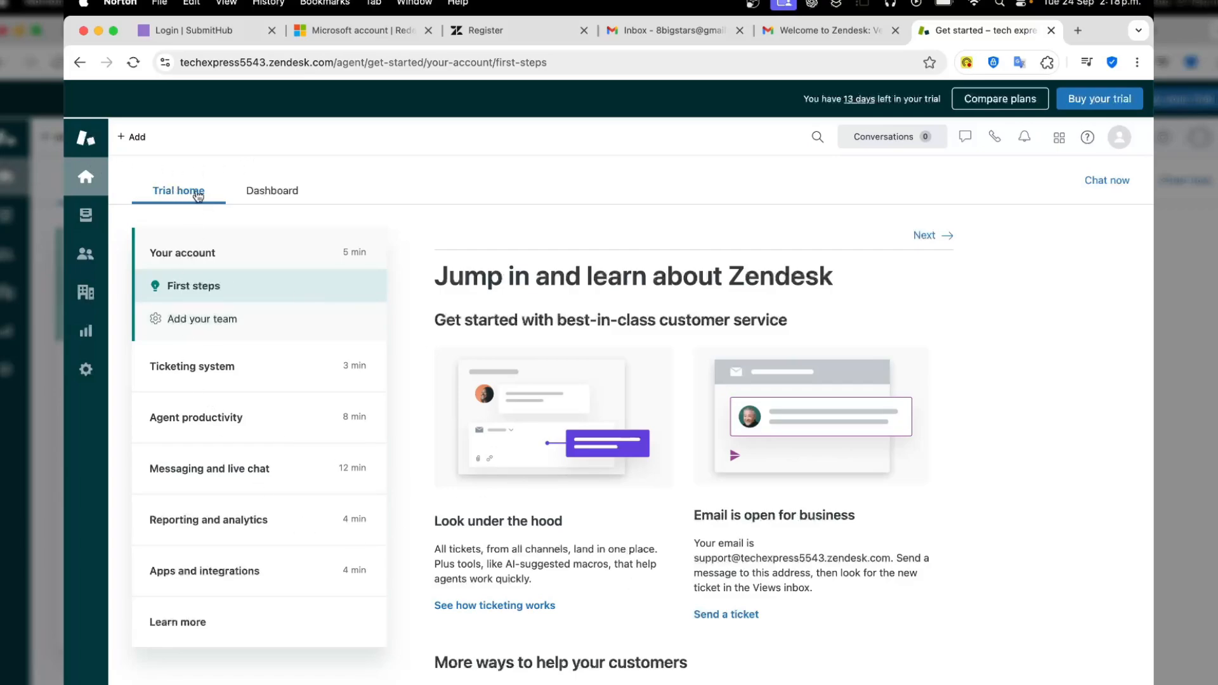
Step: View the ticket dashboard, then return to the trial home and look through its First steps content
left_click(265, 191)
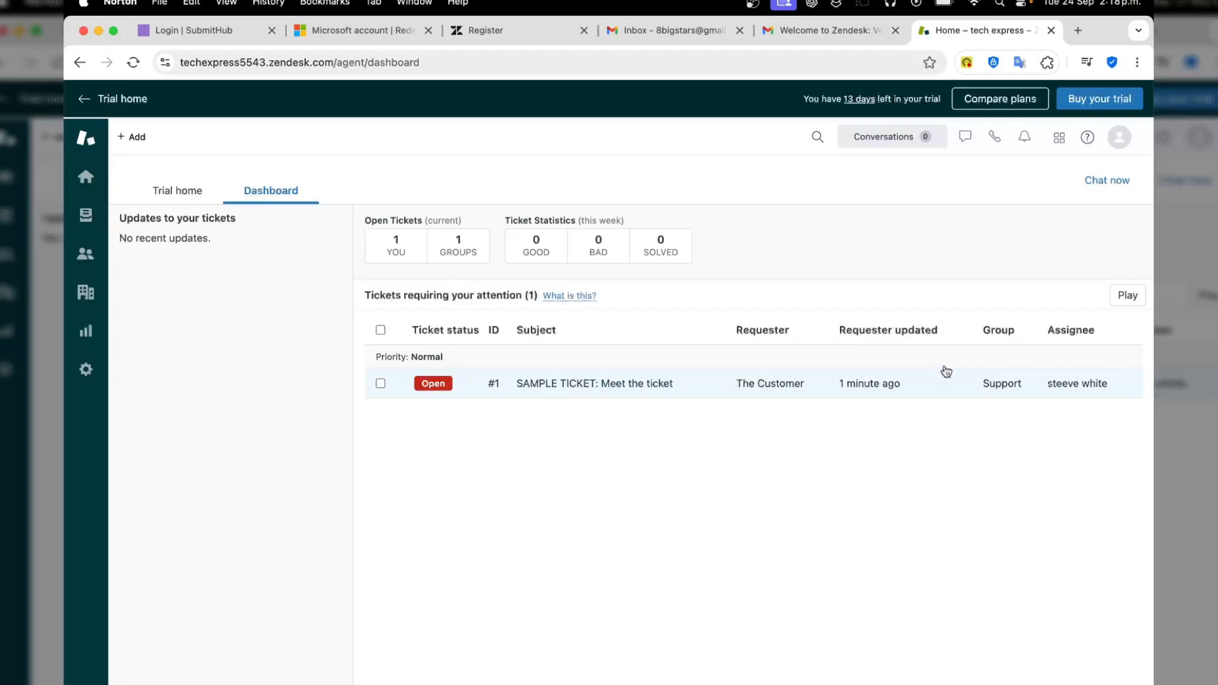
left_click(181, 191)
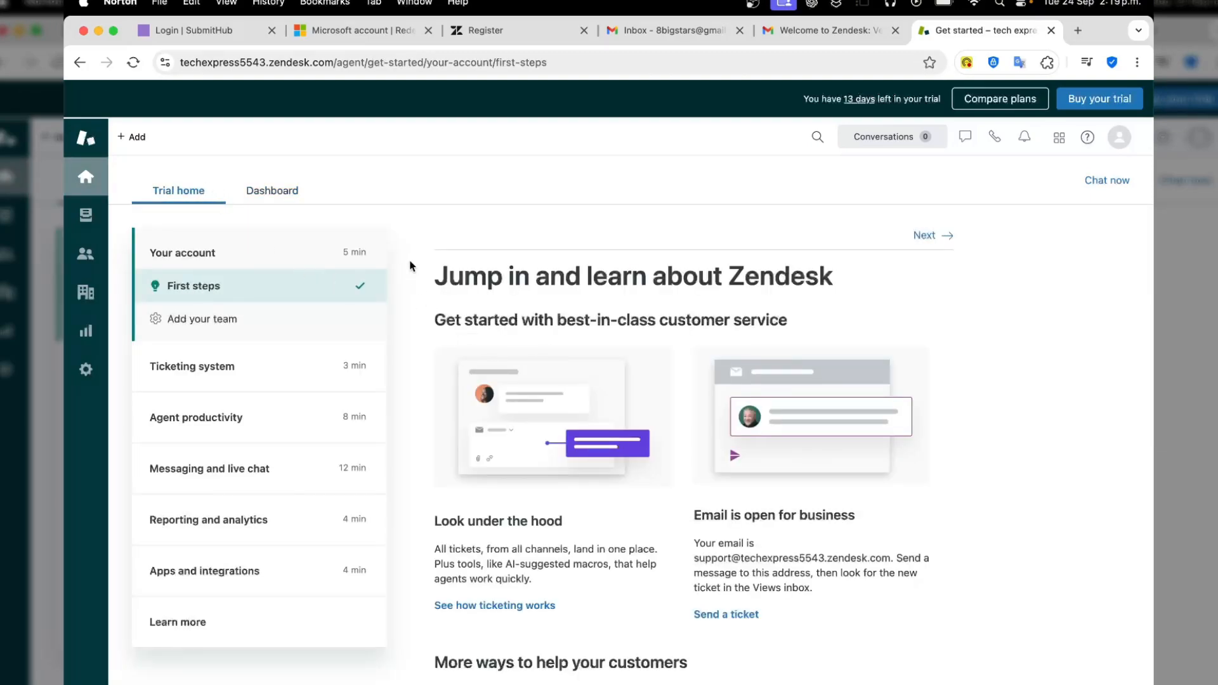
scroll(483, 341, "down", 5)
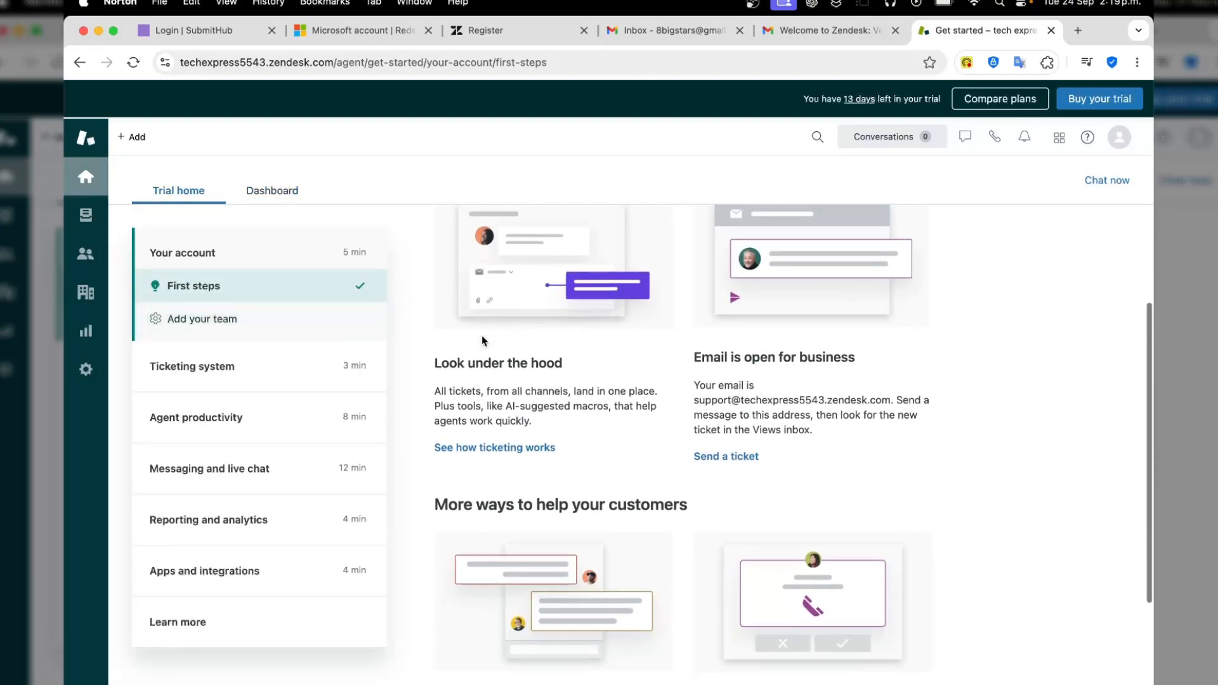
Step: View the trial guides for adding a team, managing all tickets in one place and learning about tickets
left_click(275, 319)
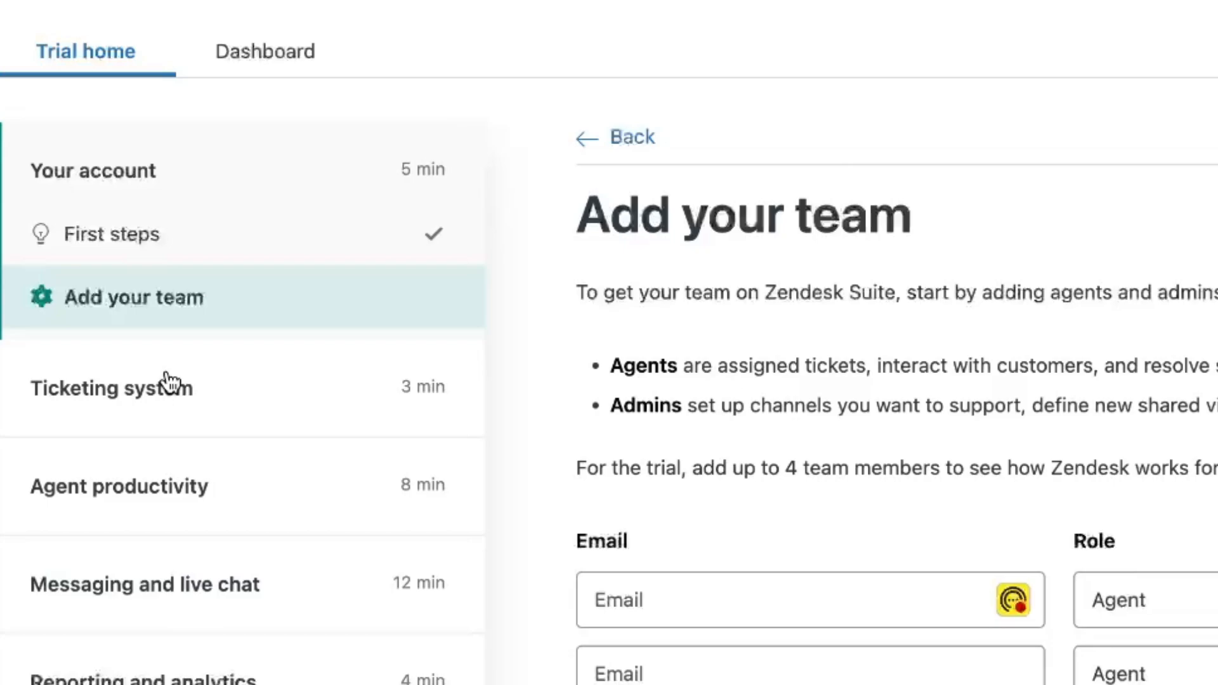
left_click(169, 383)
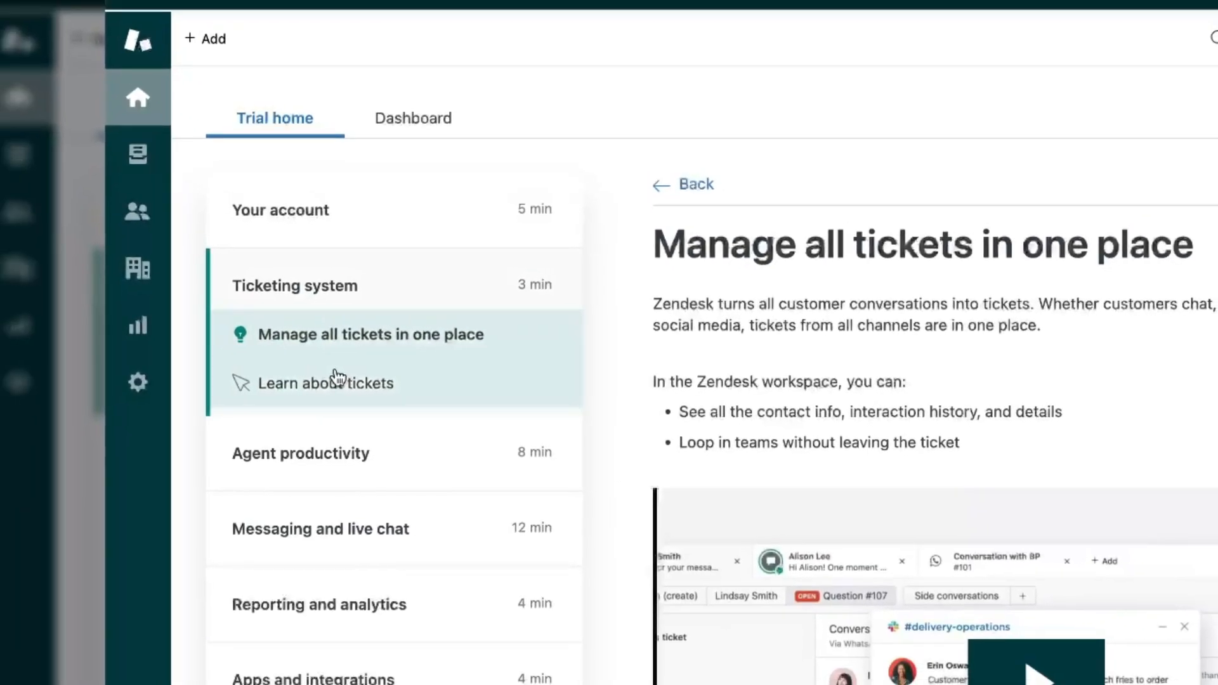
left_click(378, 383)
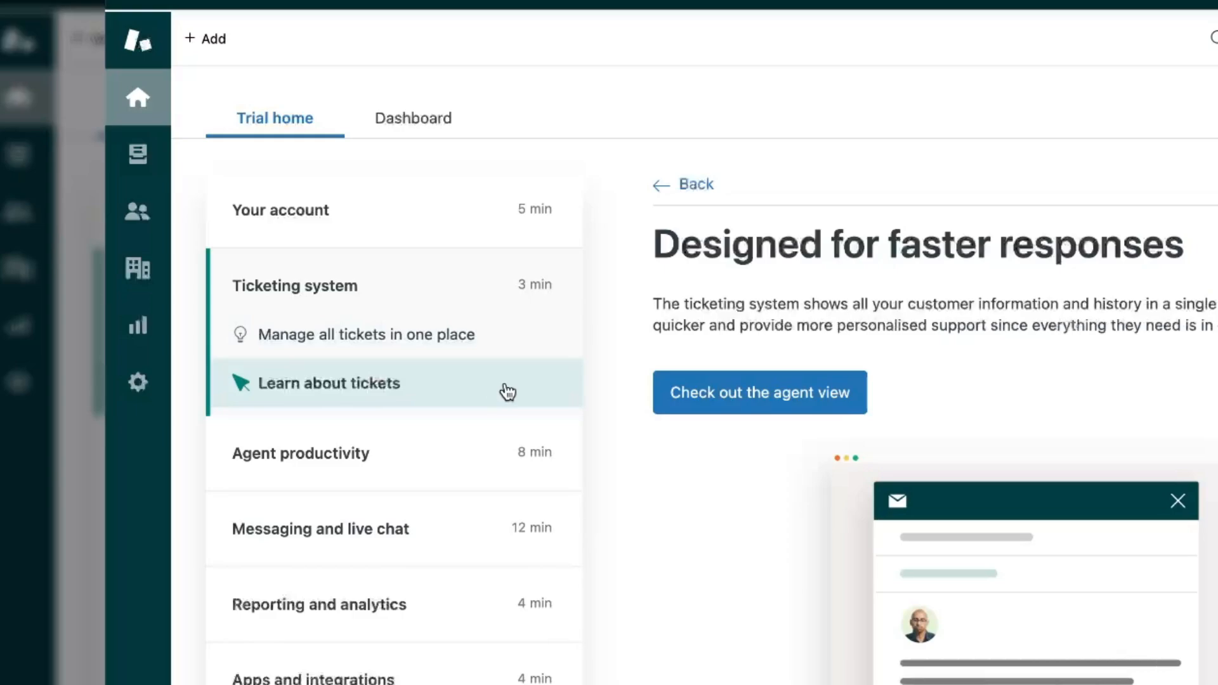
Step: Look through the Agent productivity guides on solving tickets faster, filtering the queue, prepared responses and automating repeat actions
left_click(368, 463)
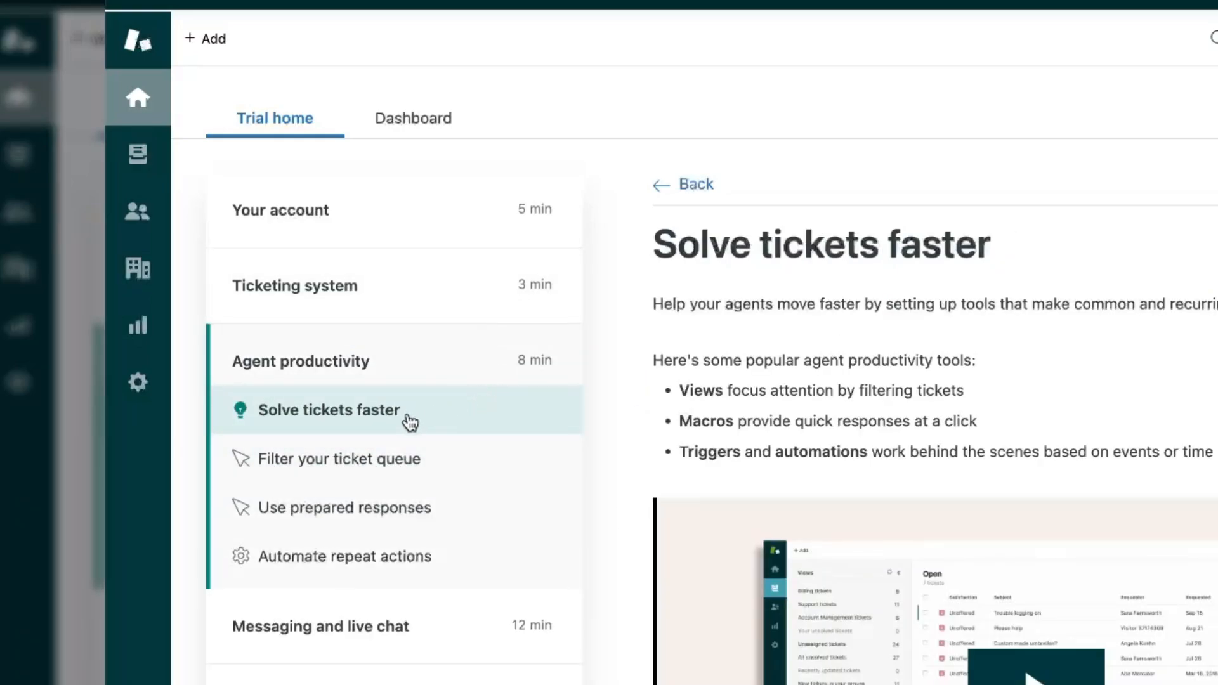
left_click(444, 477)
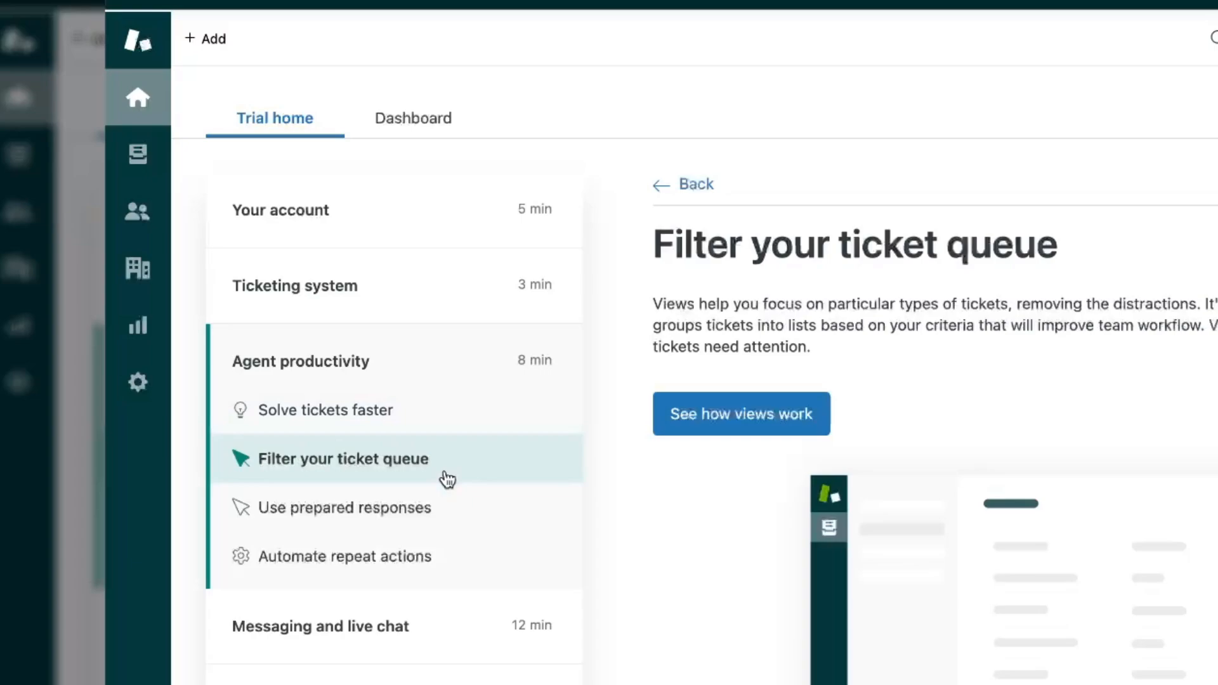
left_click(444, 512)
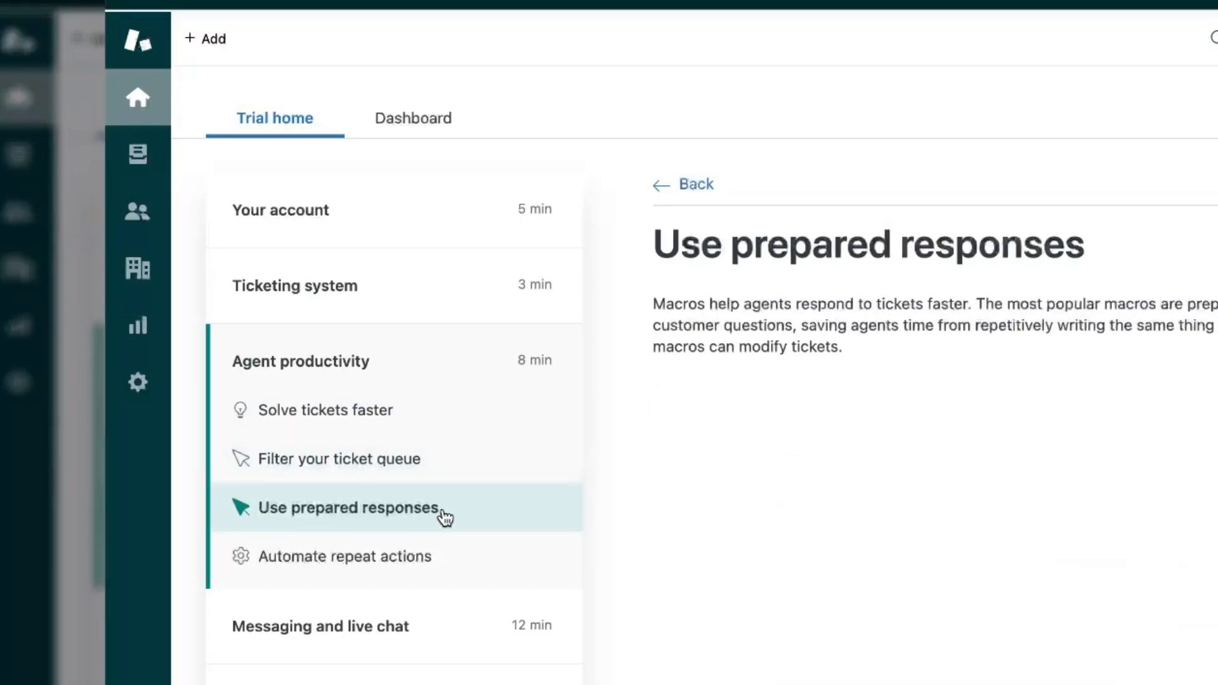
left_click(438, 561)
scroll(457, 565, "down", 2)
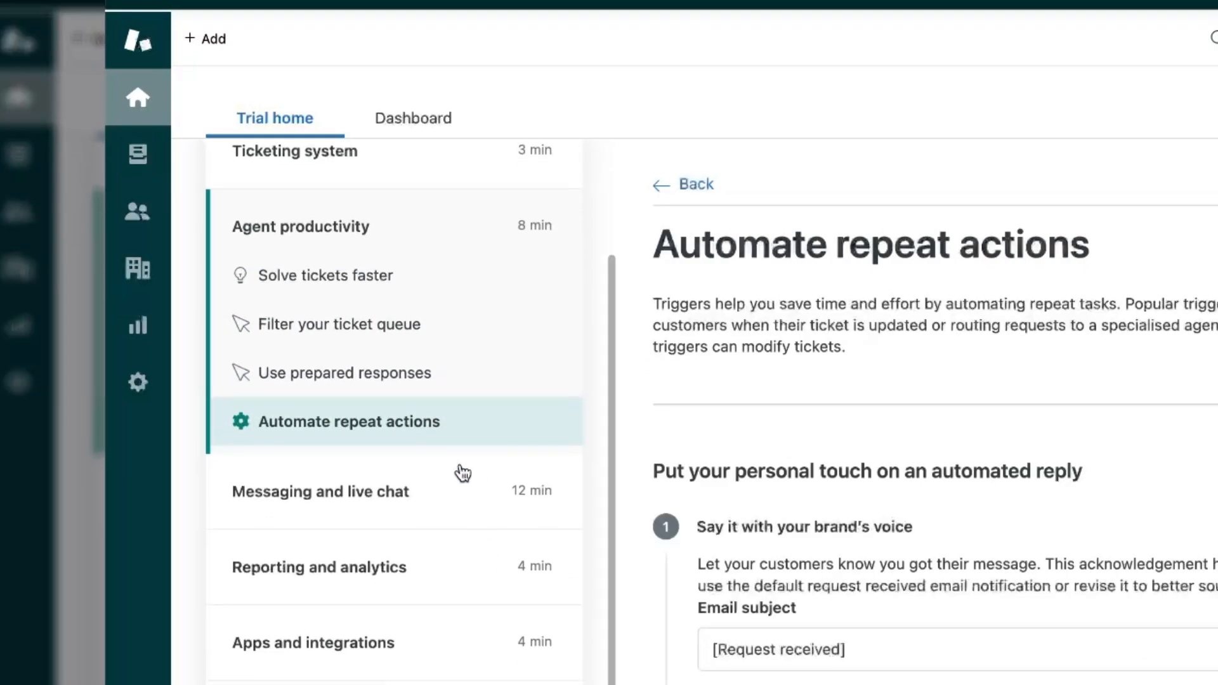
Step: Look through the guides on messaging and live chat, reporting and analytics, and learning more about Zendesk
left_click(357, 514)
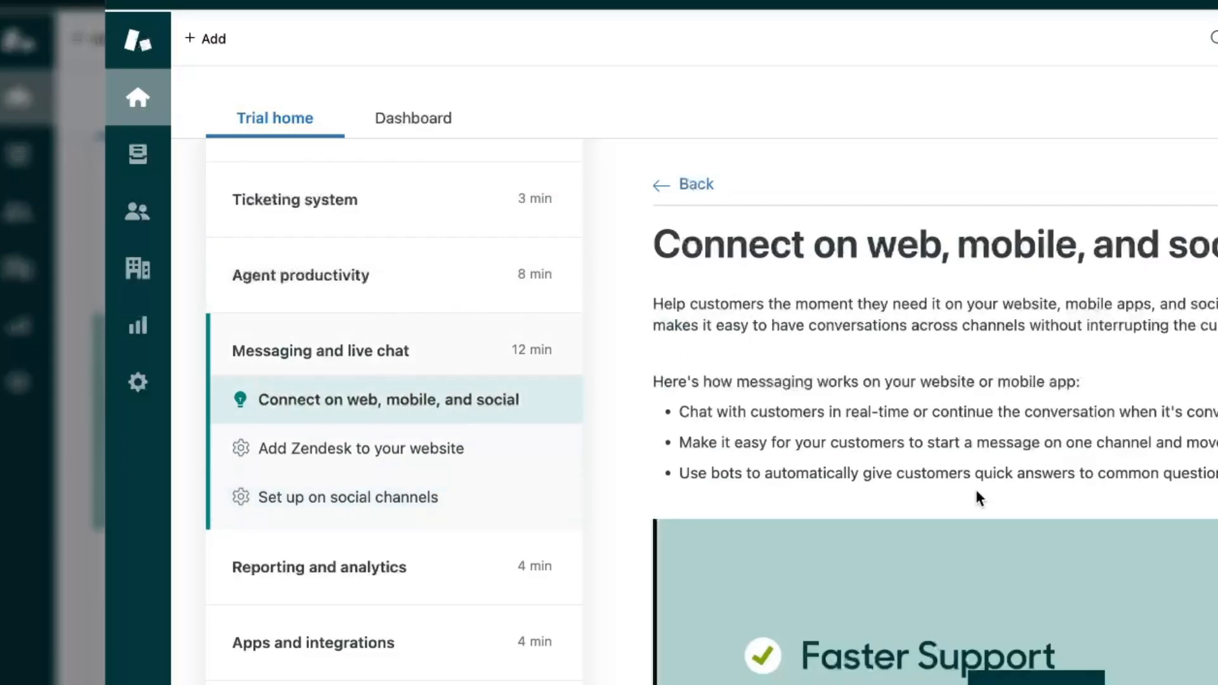
scroll(979, 498, "down", 2)
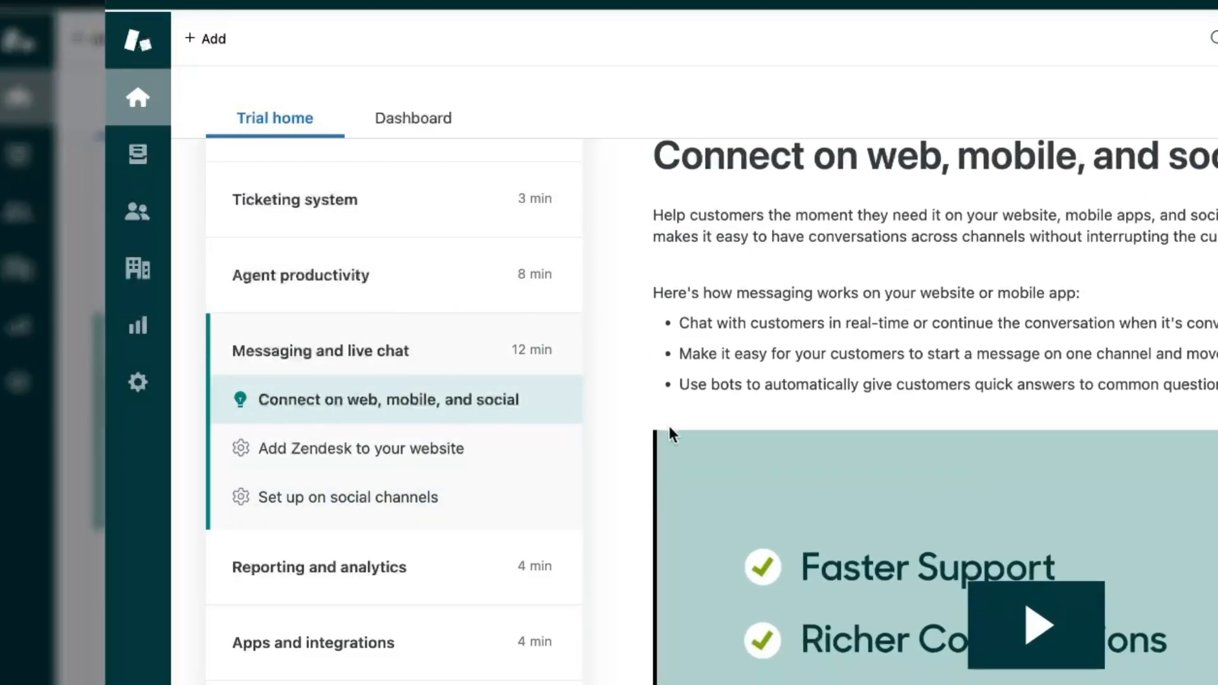
left_click(366, 570)
left_click(381, 634)
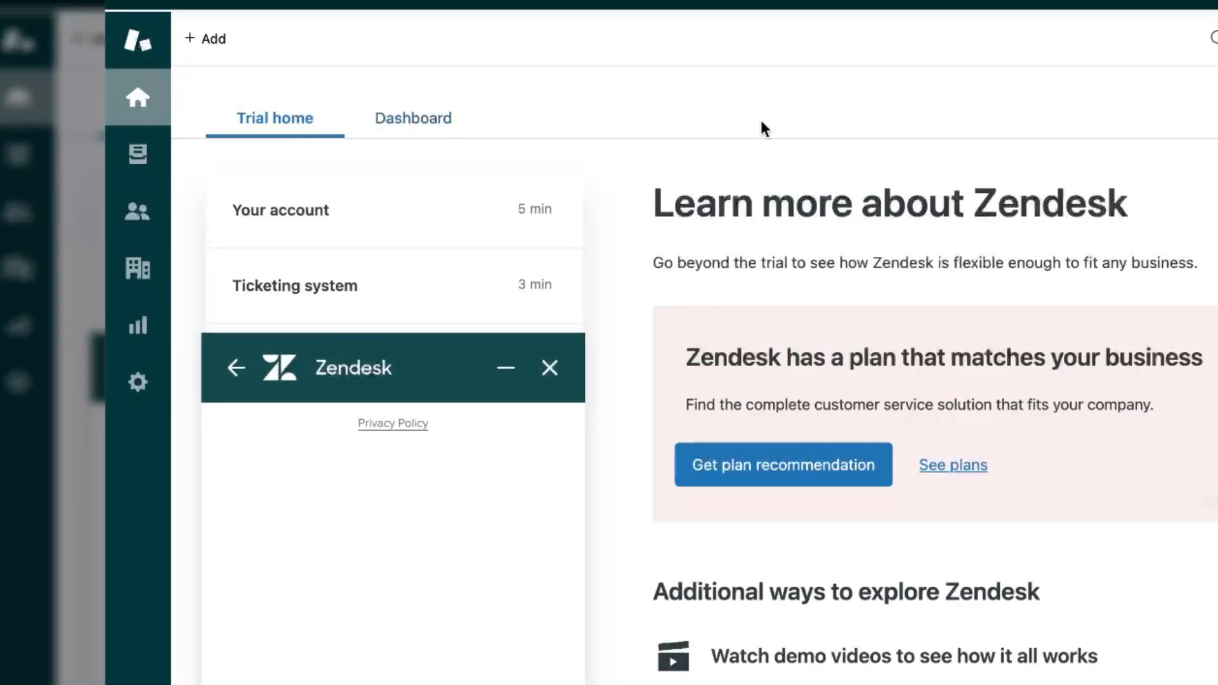
Step: Open a blank ticket, dismiss the Zendesk chat window covering it, and close the ticket again
left_click(202, 37)
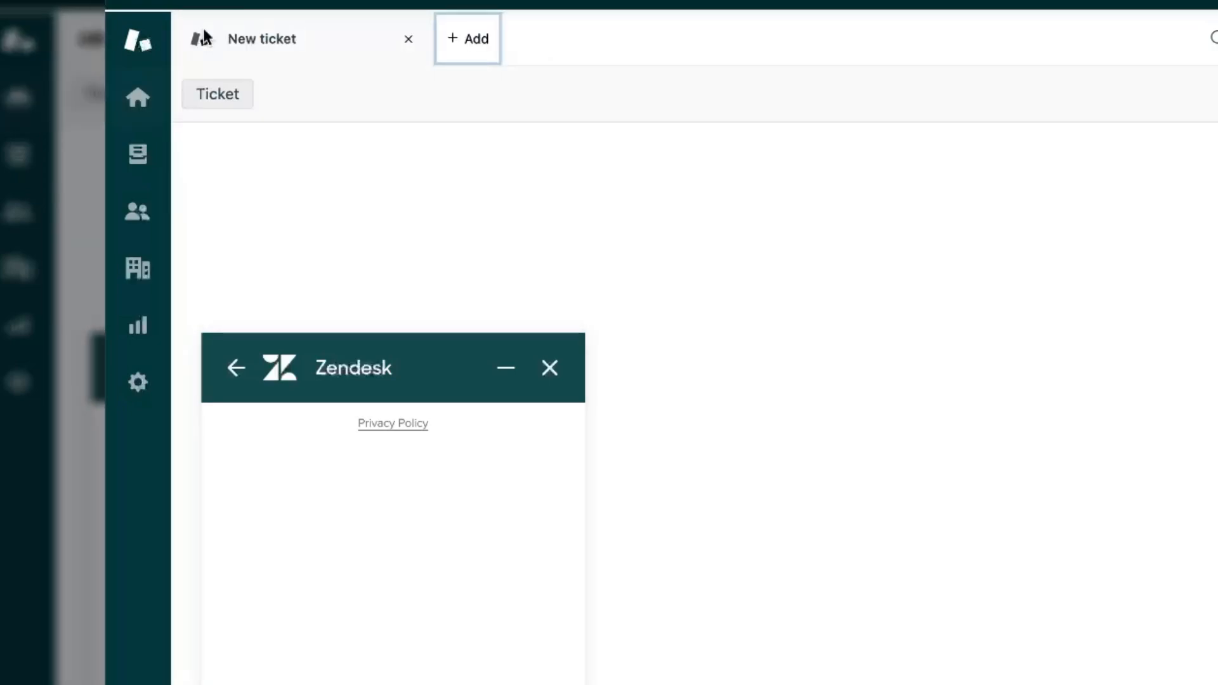
left_click(551, 374)
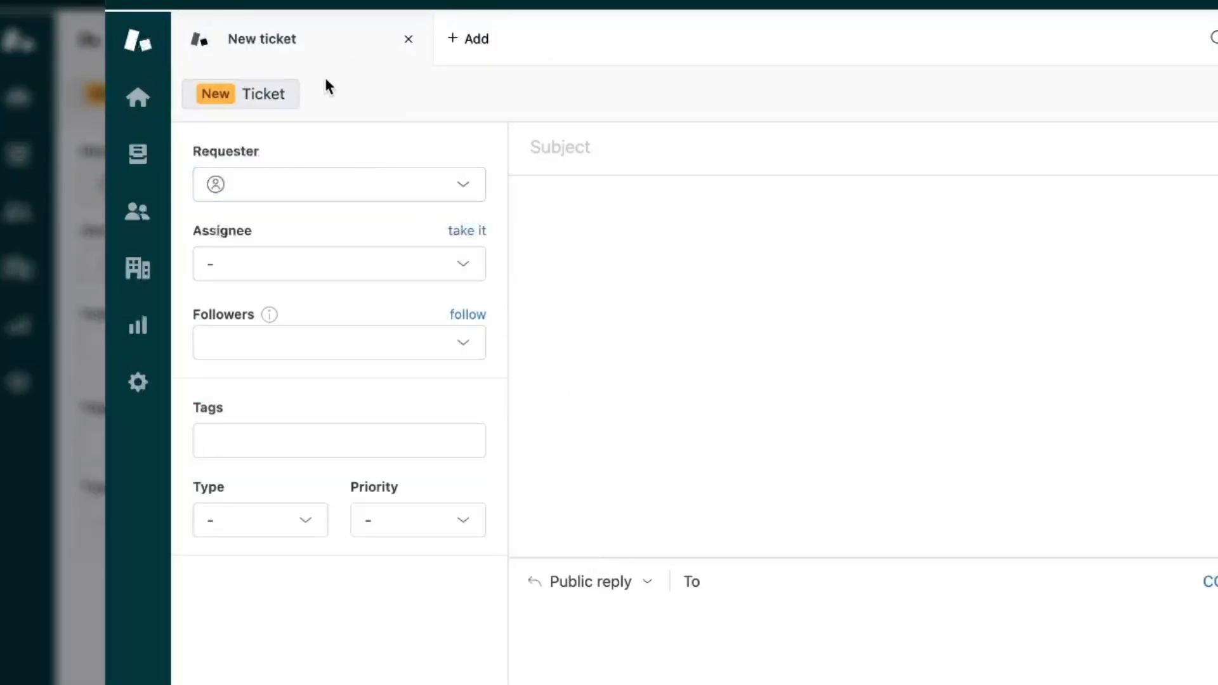
left_click(409, 39)
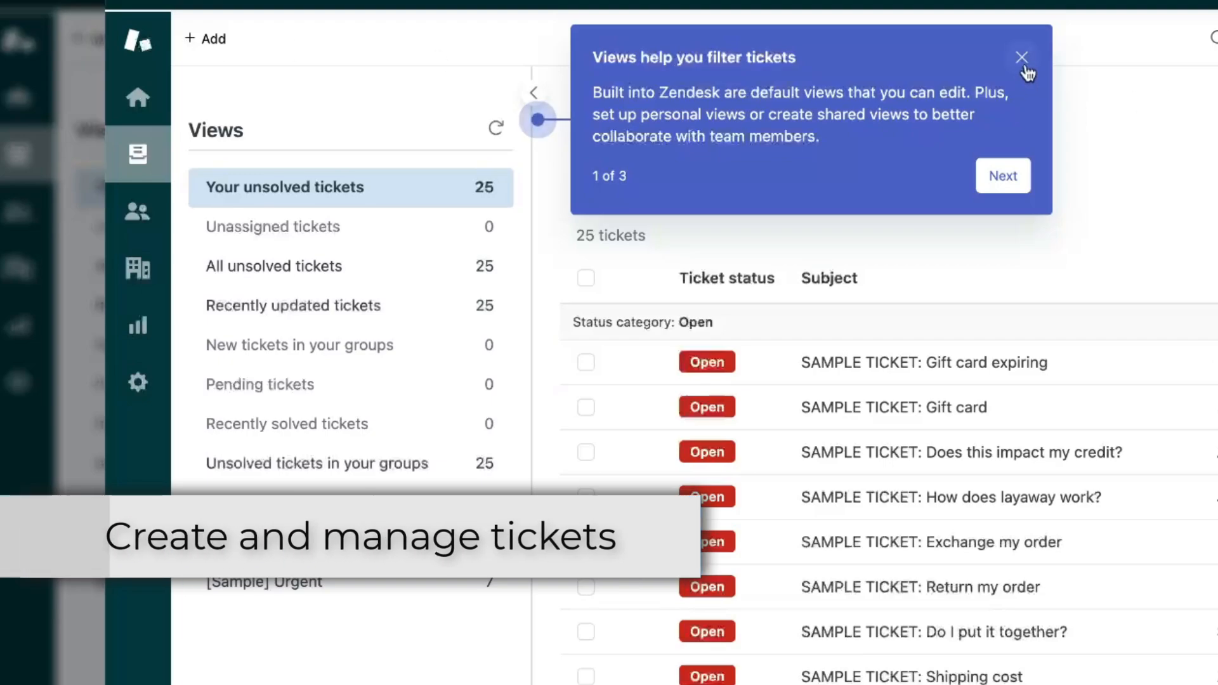
Step: Dismiss the tip about ticket views and open two blank new tickets
left_click(1021, 57)
left_click(219, 39)
left_click(234, 129)
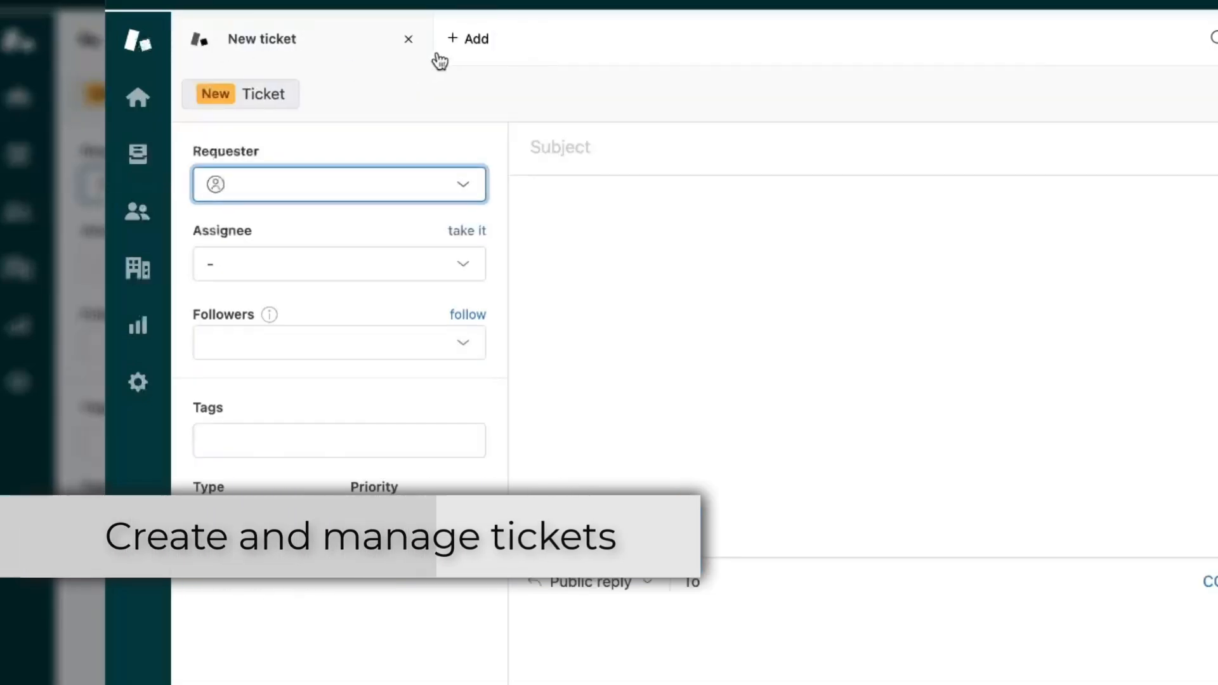
left_click(466, 40)
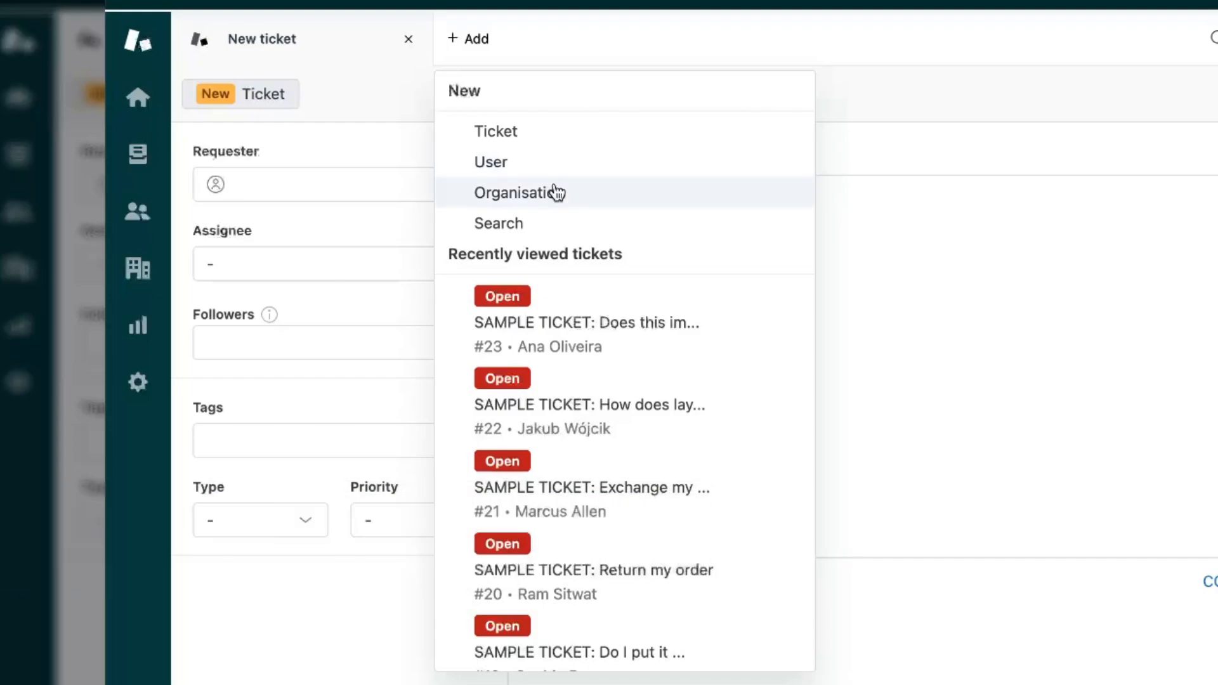
left_click(547, 134)
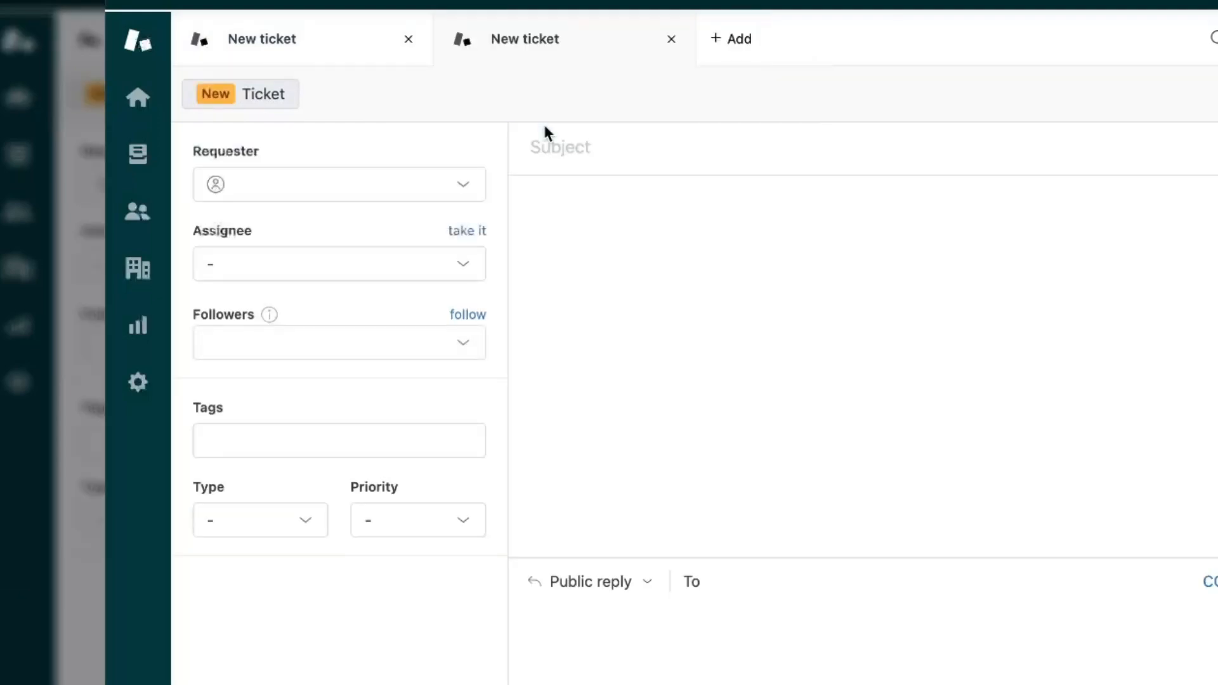
left_click(351, 187)
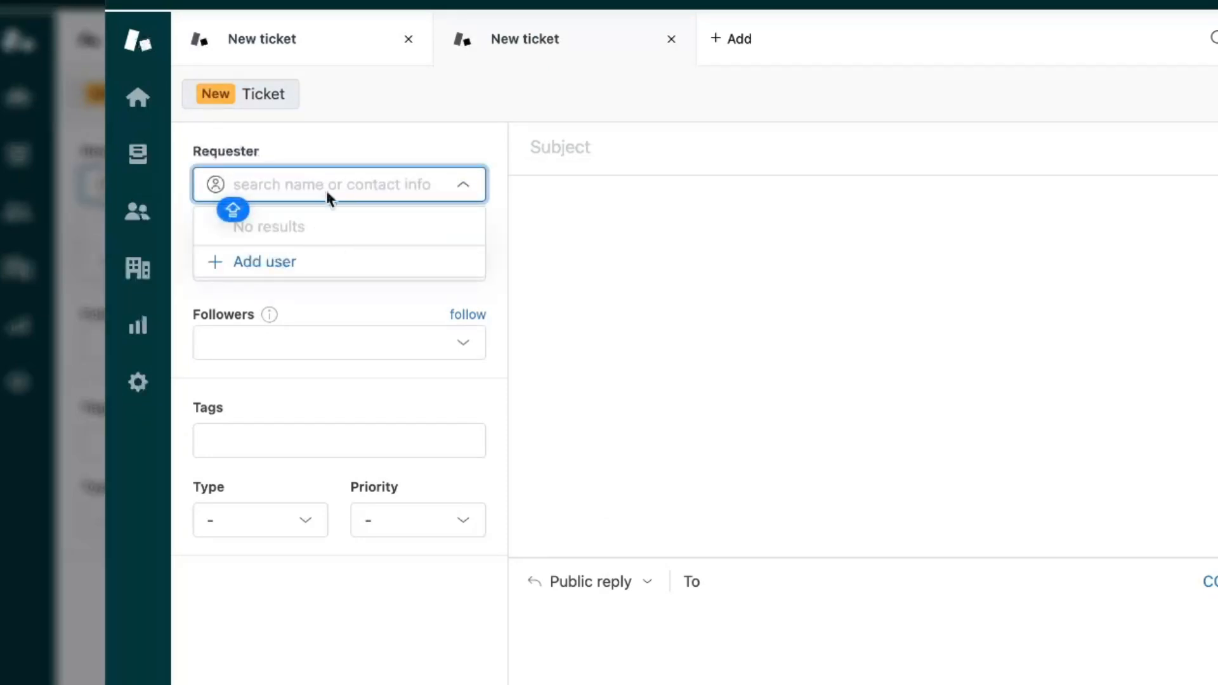
type("OSVALDO")
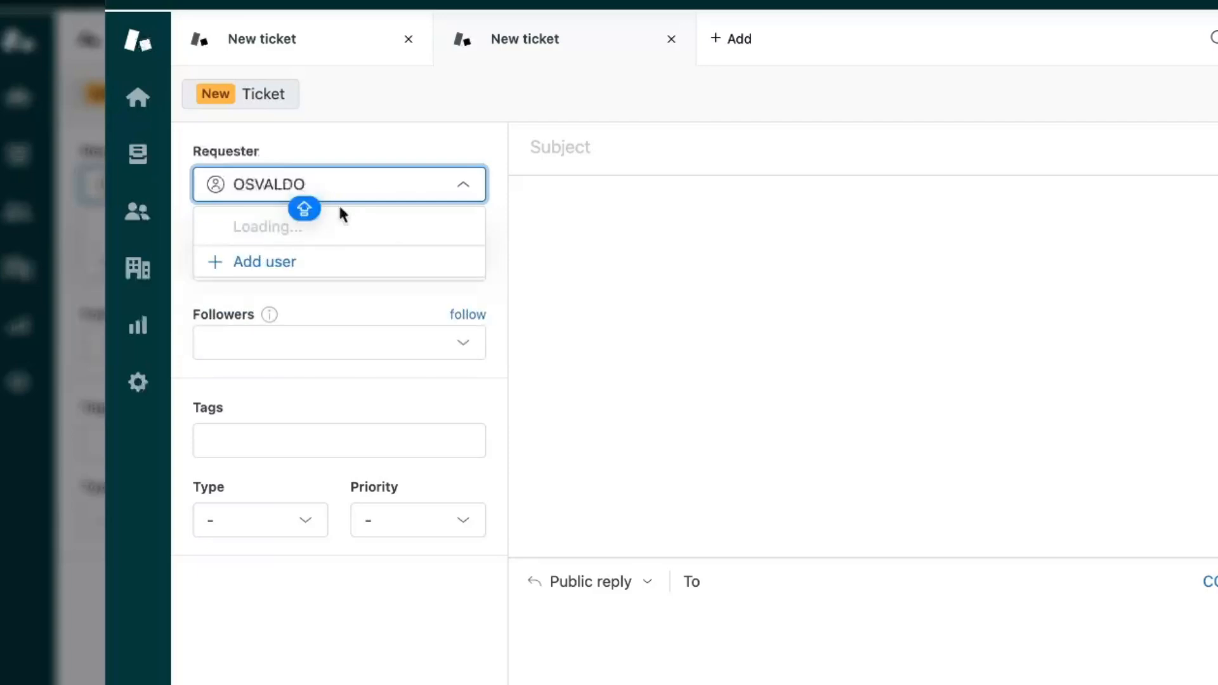
key("BackSpace")
key("BackSpace")
key("BackSpace")
key("BackSpace")
key("BackSpace")
key("BackSpace")
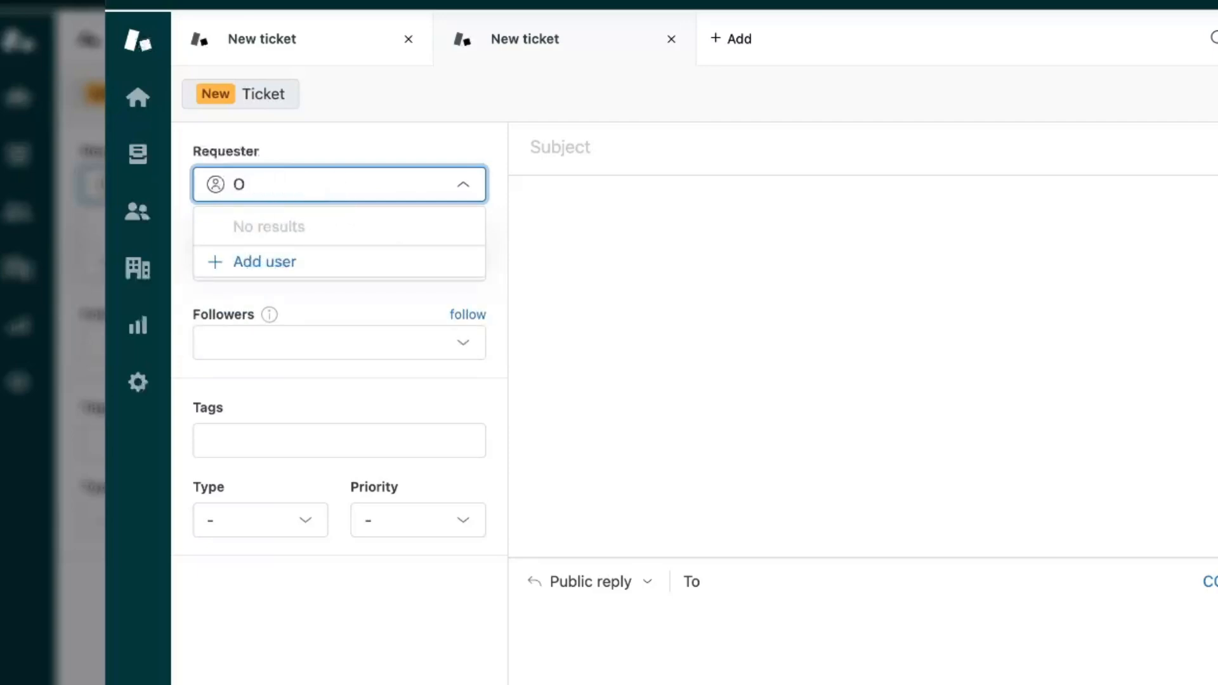
Step: Set the ticket's requester by searching the customer's first name, and assign the ticket to the Support group
type("ARLOS")
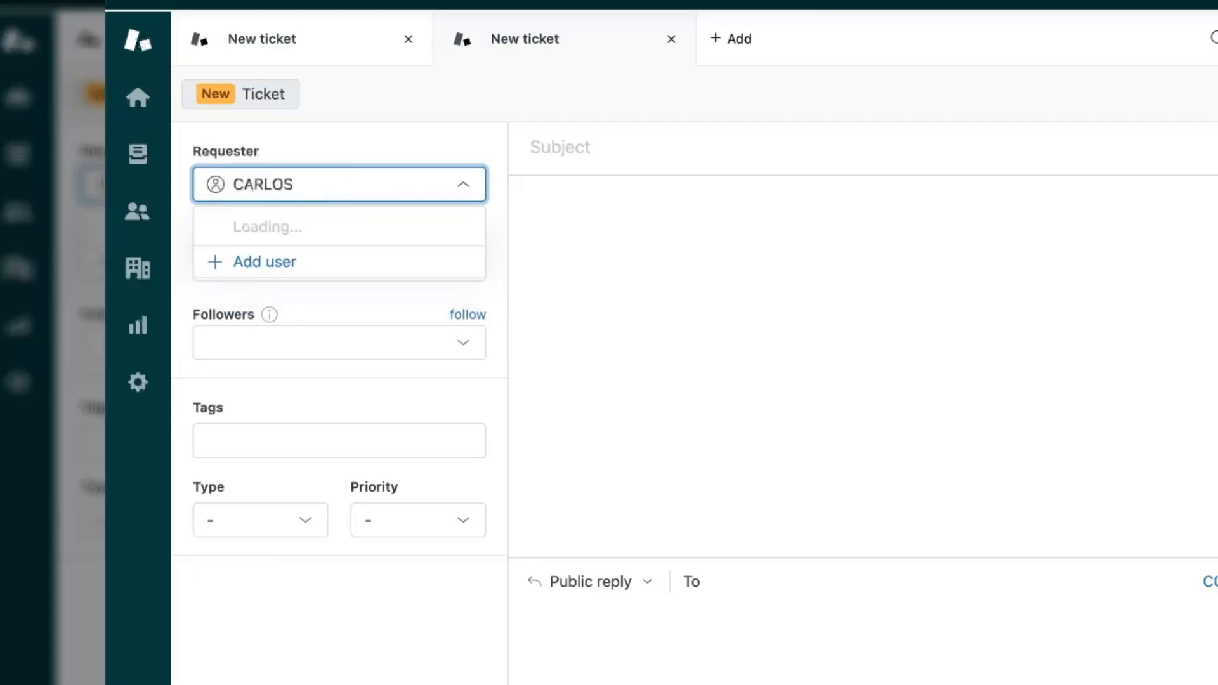
left_click(331, 223)
left_click(292, 272)
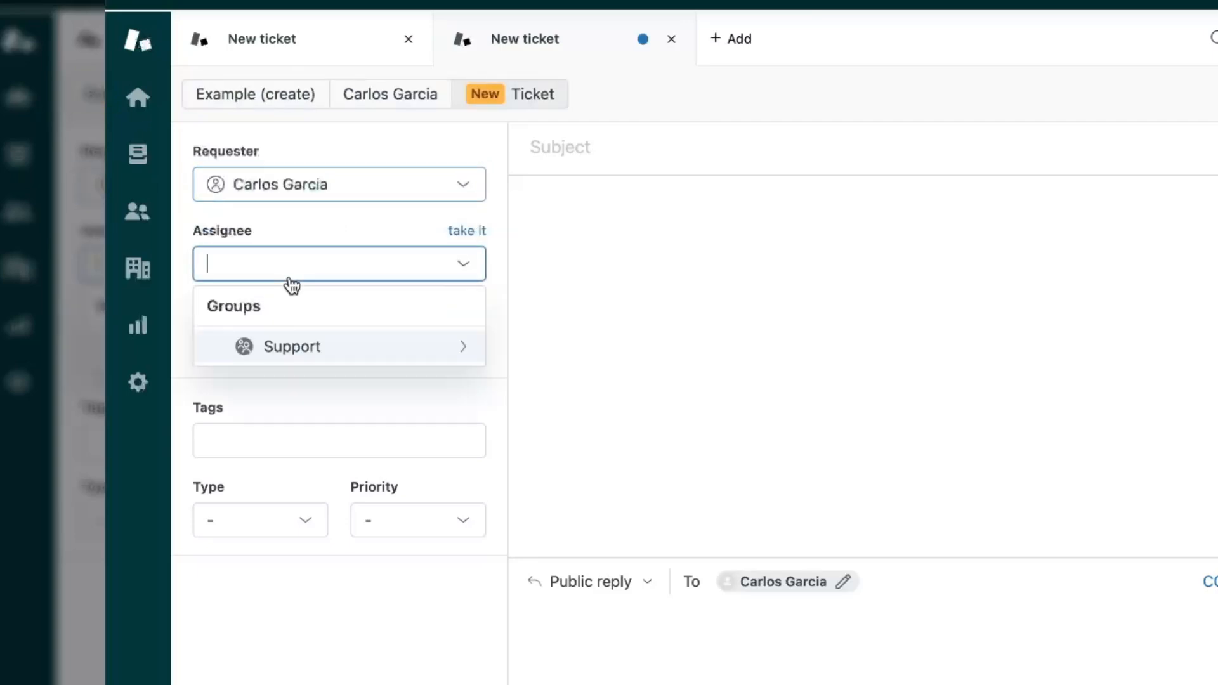
left_click(326, 356)
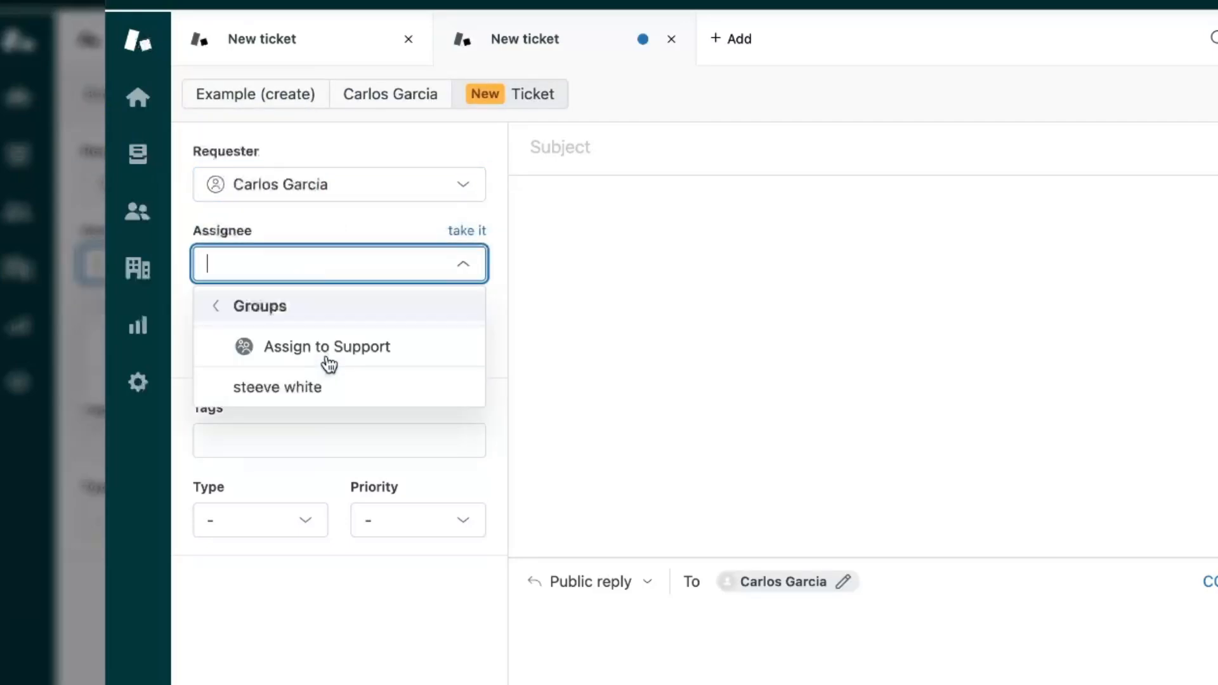
left_click(327, 360)
Step: Leave the new ticket's followers empty and add the tag "support" to the ticket
left_click(342, 340)
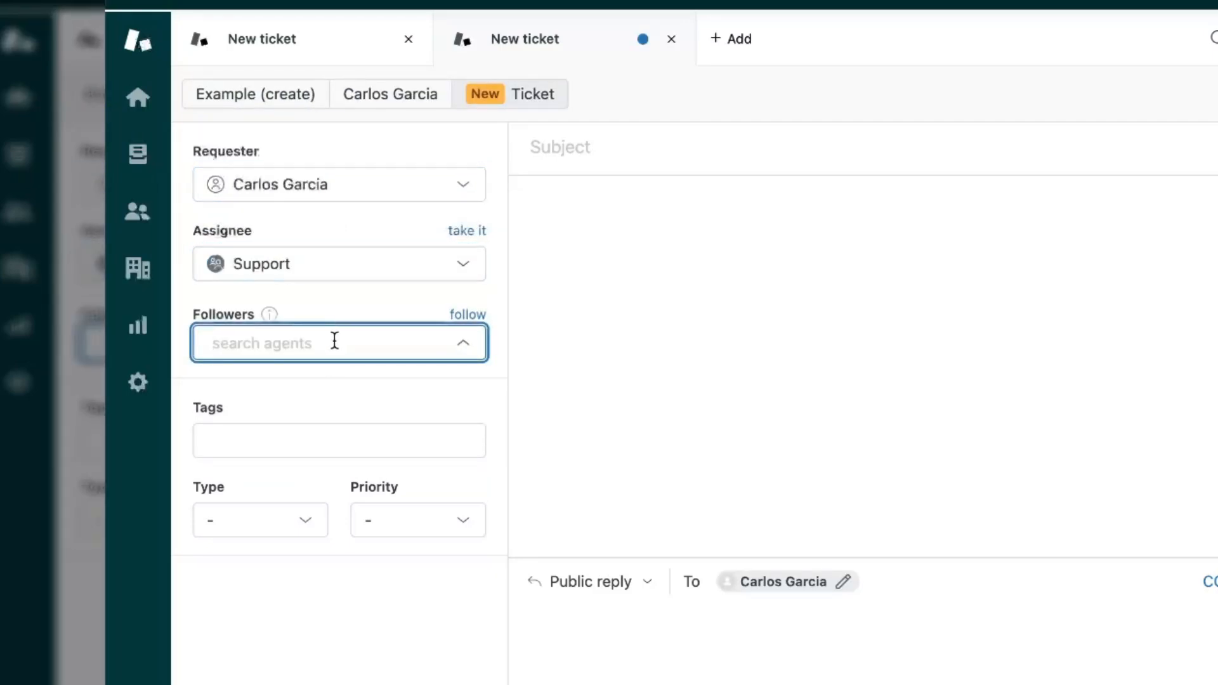
left_click(382, 396)
left_click(330, 447)
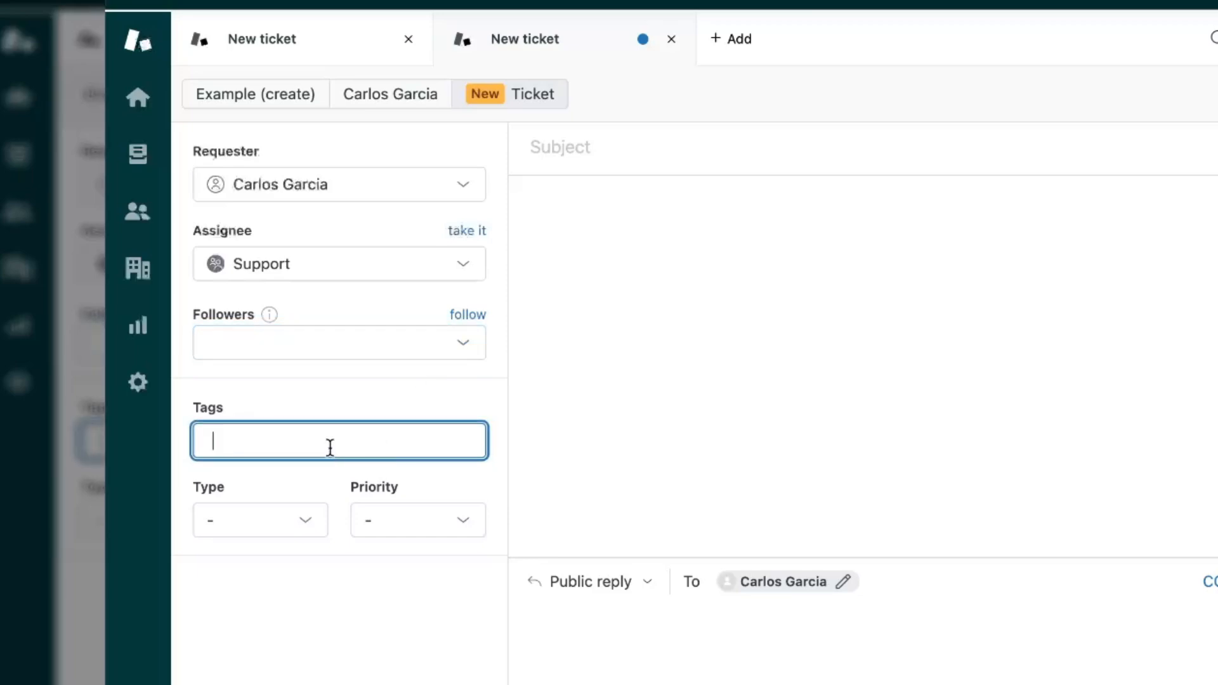
type("support")
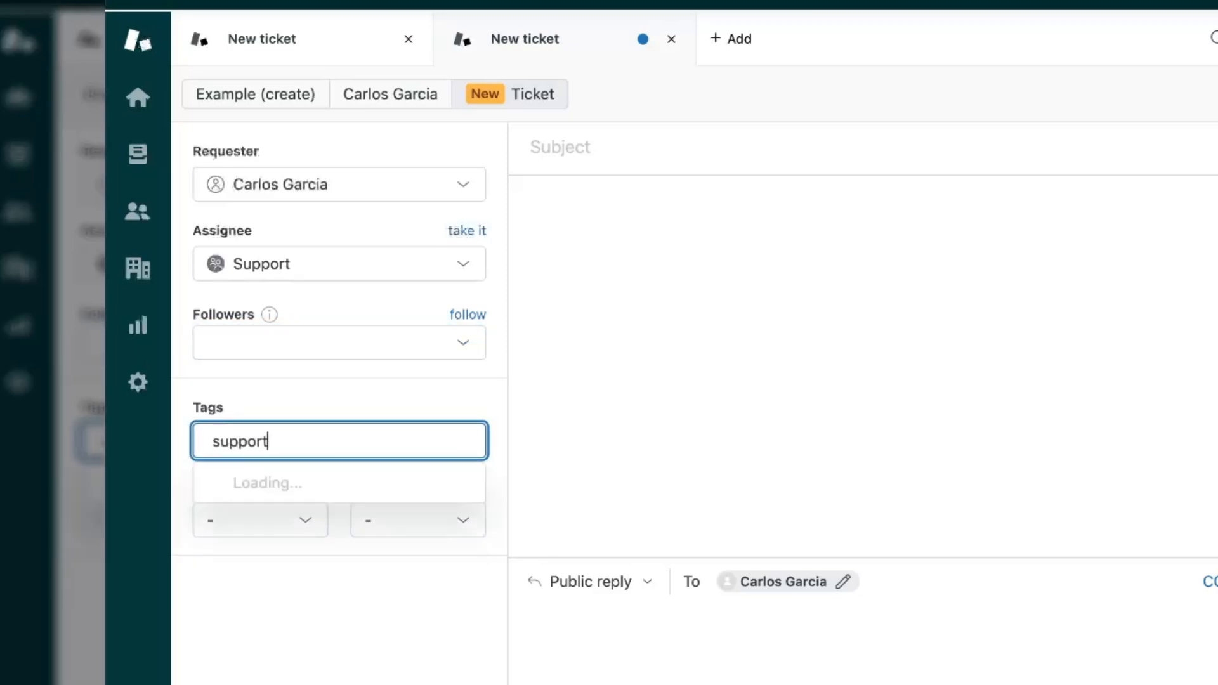
key("Return")
Step: Set the new ticket's type to Problem and its priority to High
left_click(267, 525)
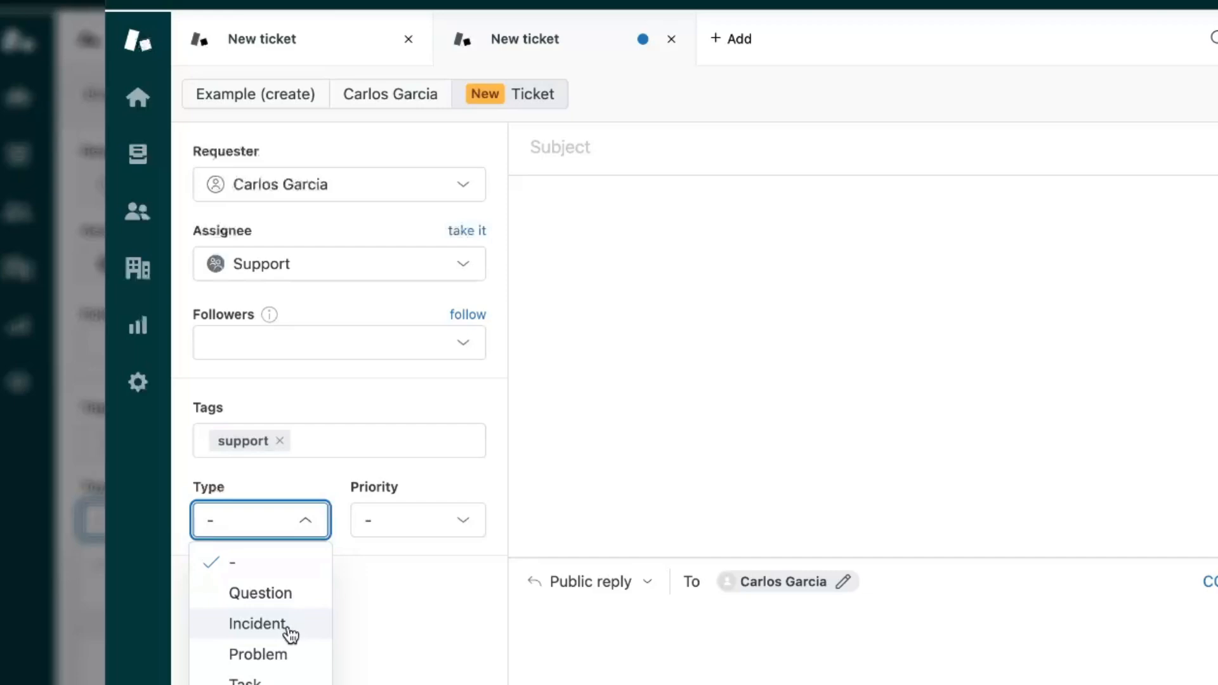
left_click(287, 657)
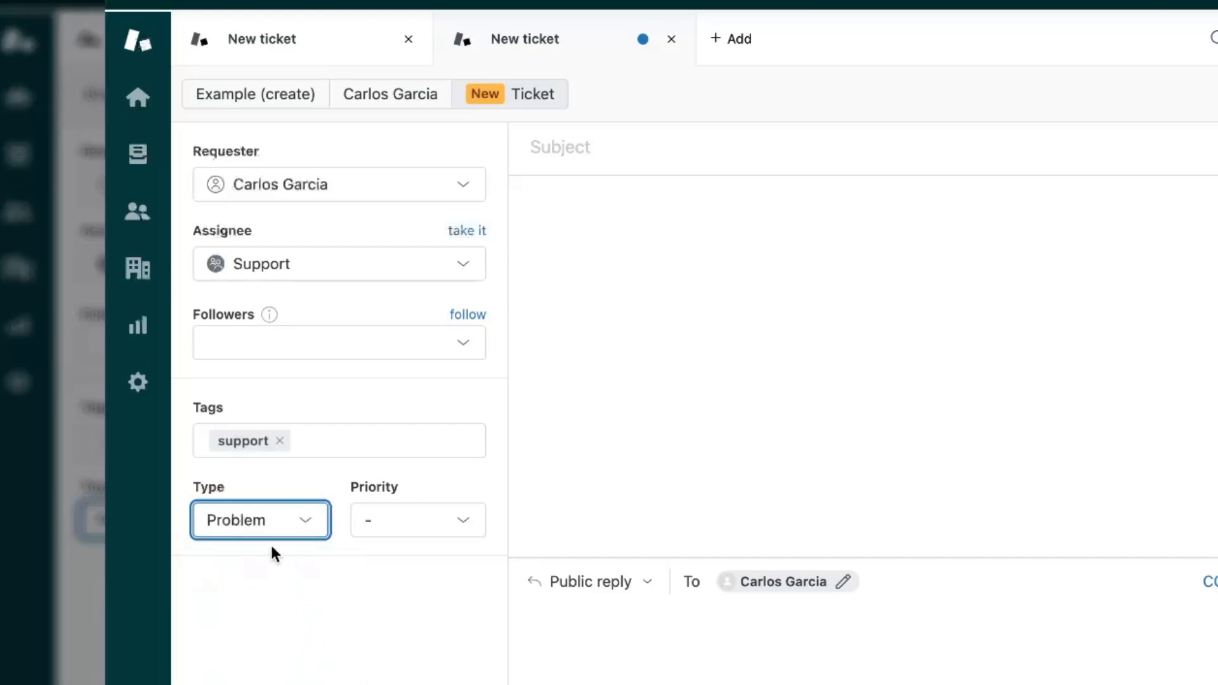
left_click(398, 530)
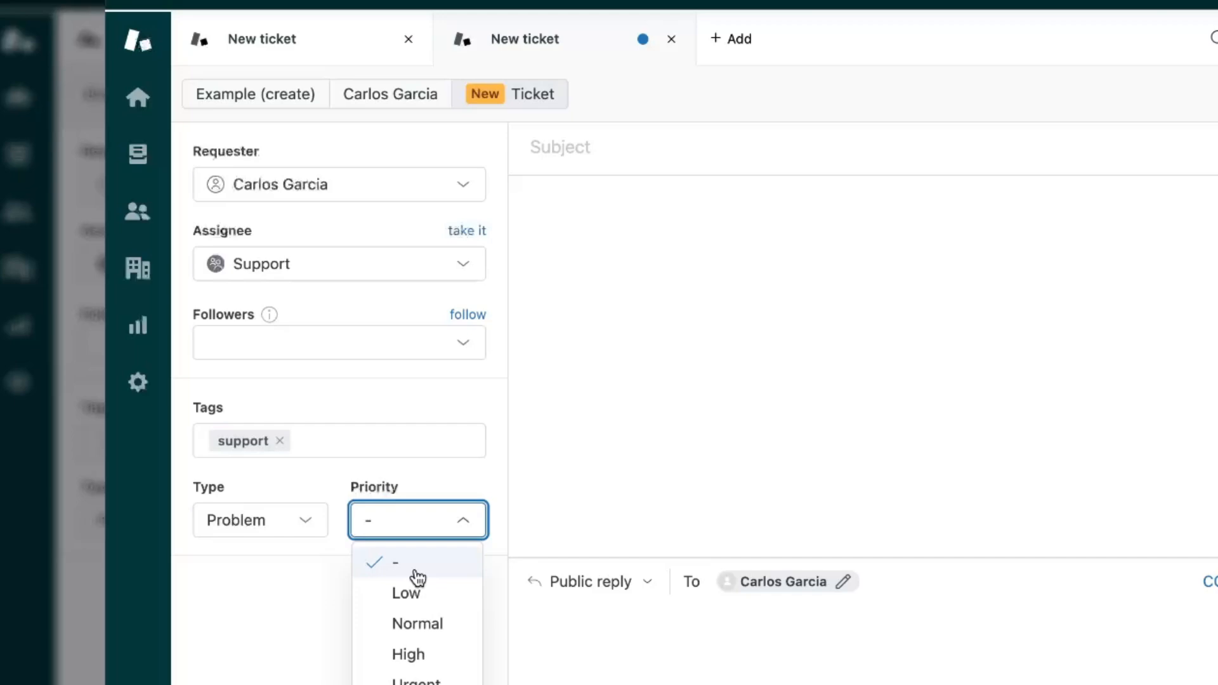
left_click(419, 656)
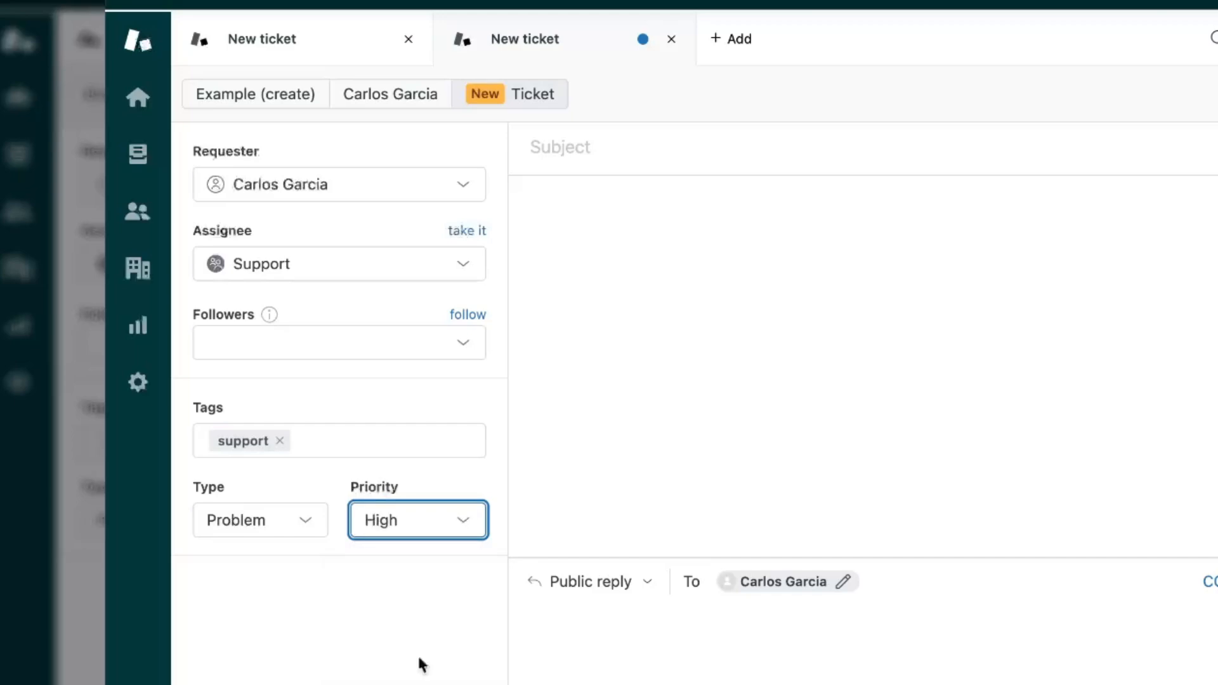
Step: Enter "I inquiery 1 product." as the subject of the new ticket
left_click(645, 609)
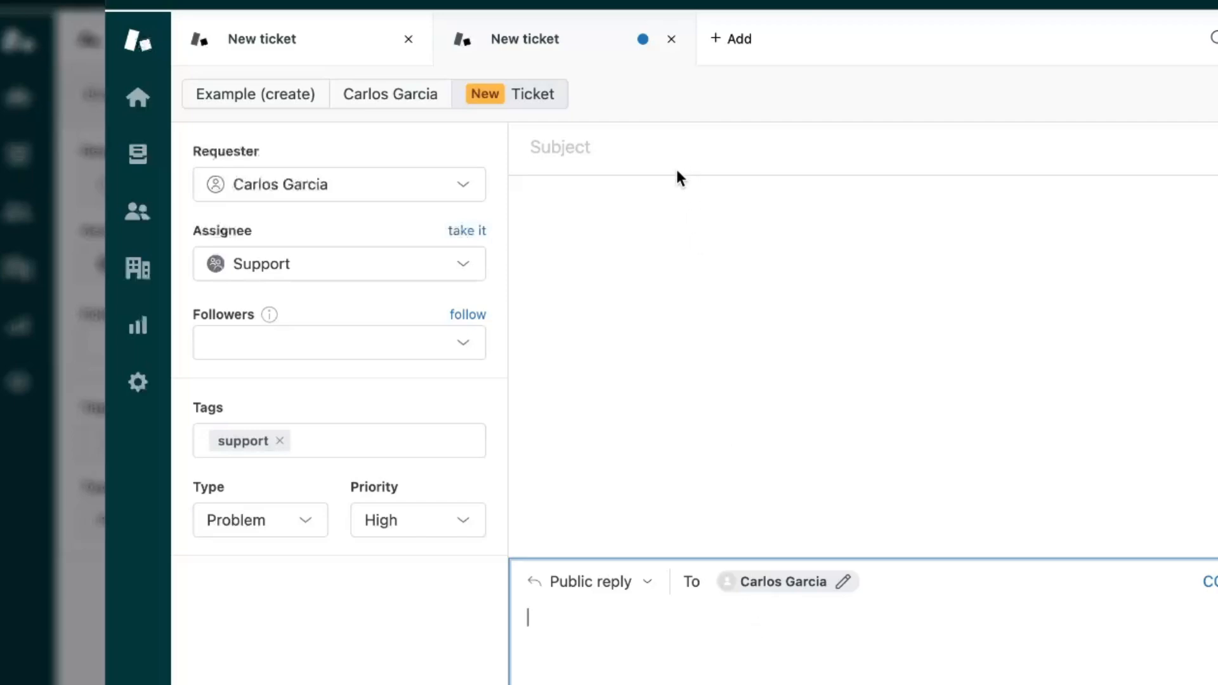
left_click(662, 145)
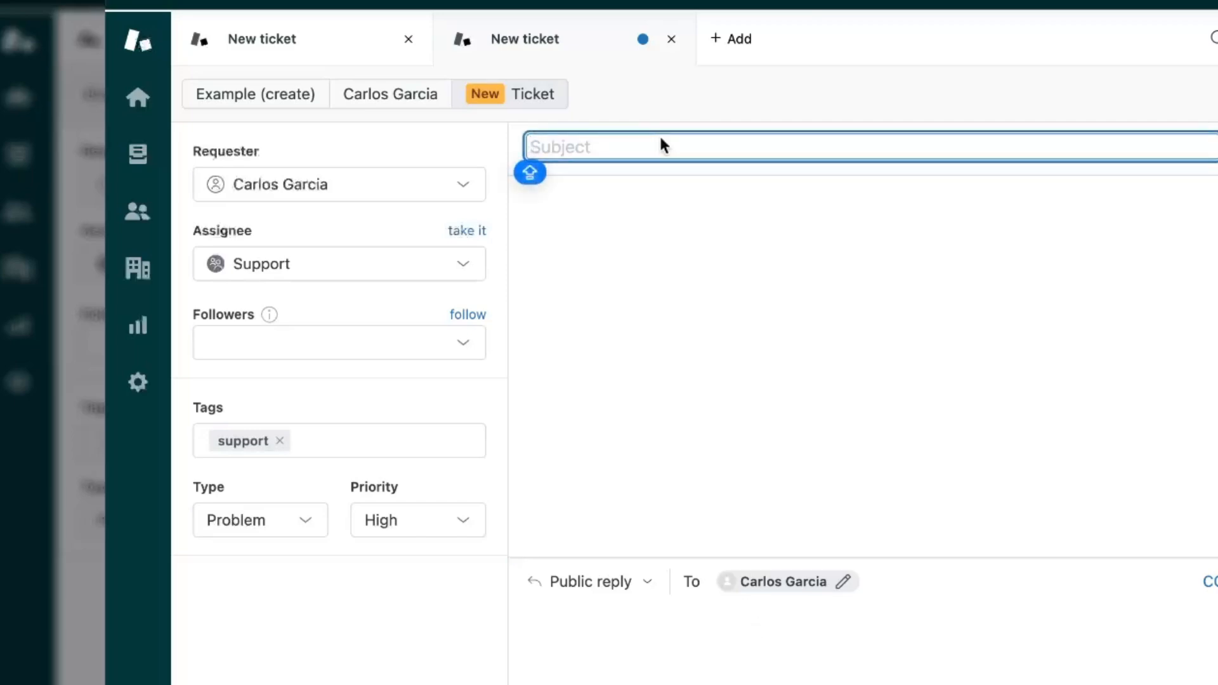
type("I inquiery ")
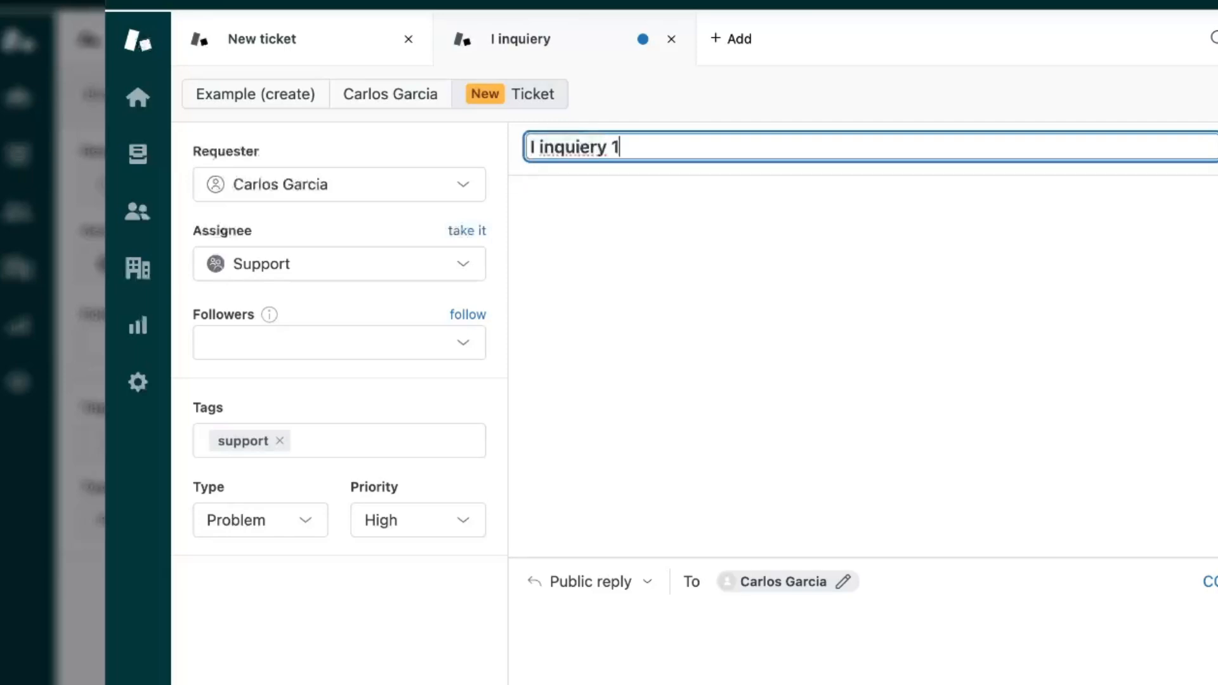
type("1 product.")
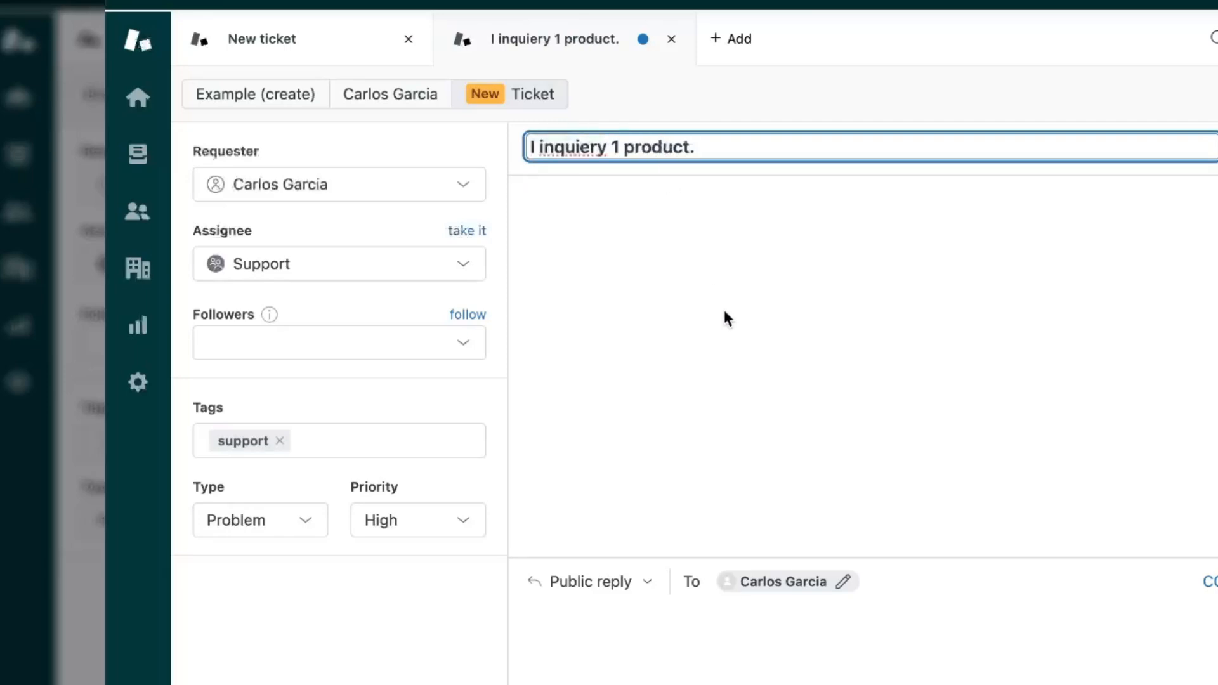
Step: Begin a public reply to the requester and insert the sample macro Introduction into it
left_click(649, 633)
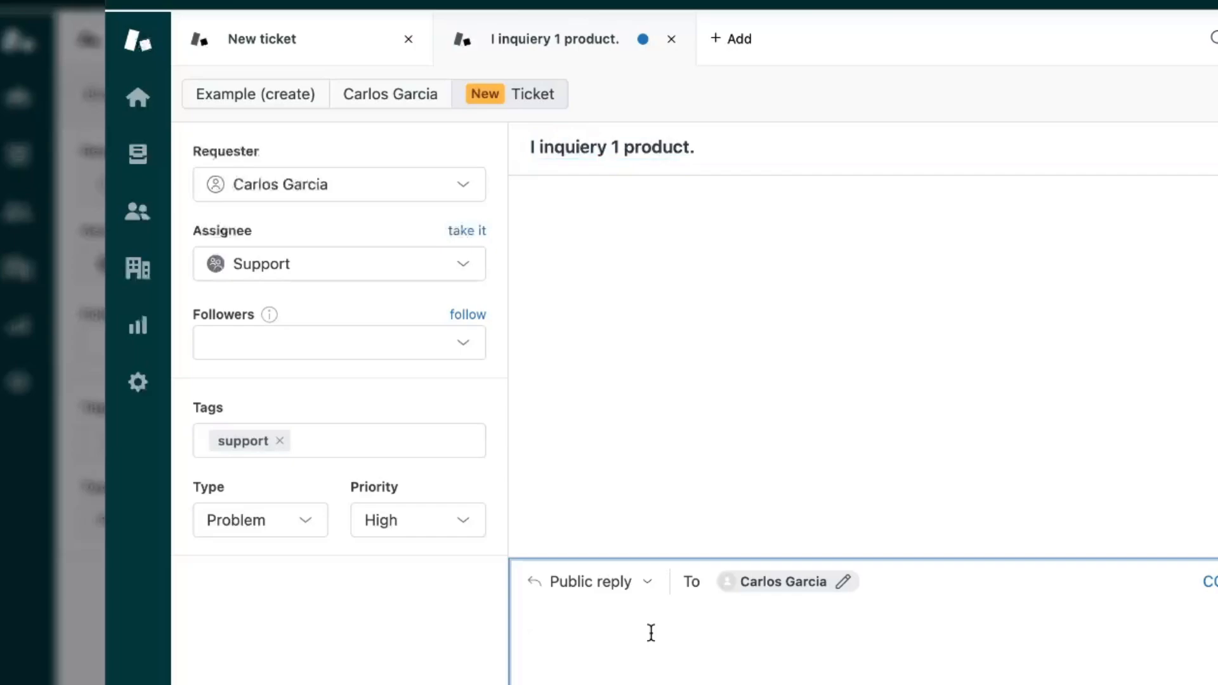
type("W")
type("Hye &")
key("BackSpace")
type("/")
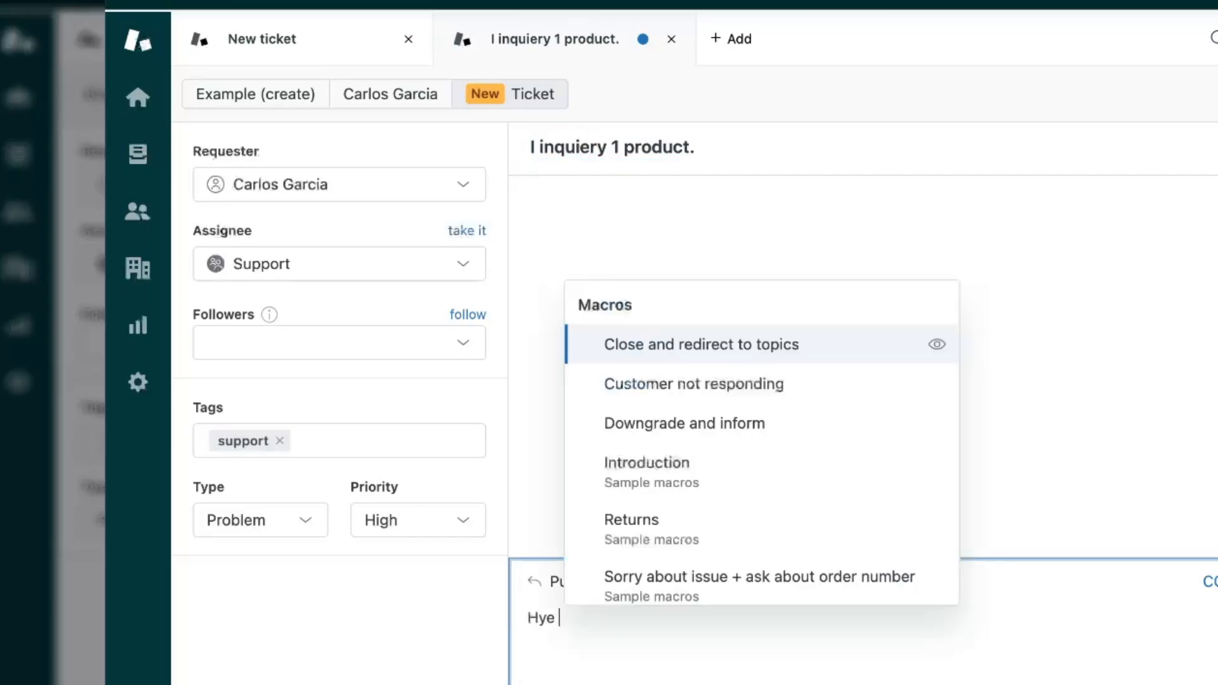
key("BackSpace")
type("/")
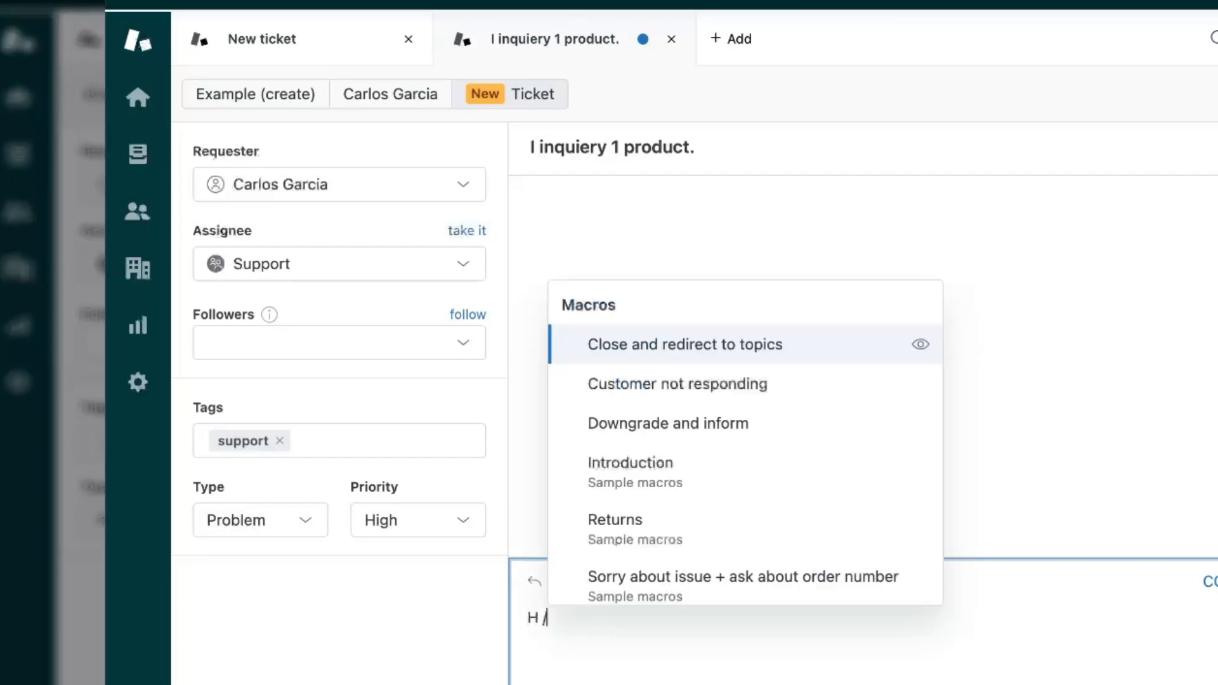
left_click(749, 471)
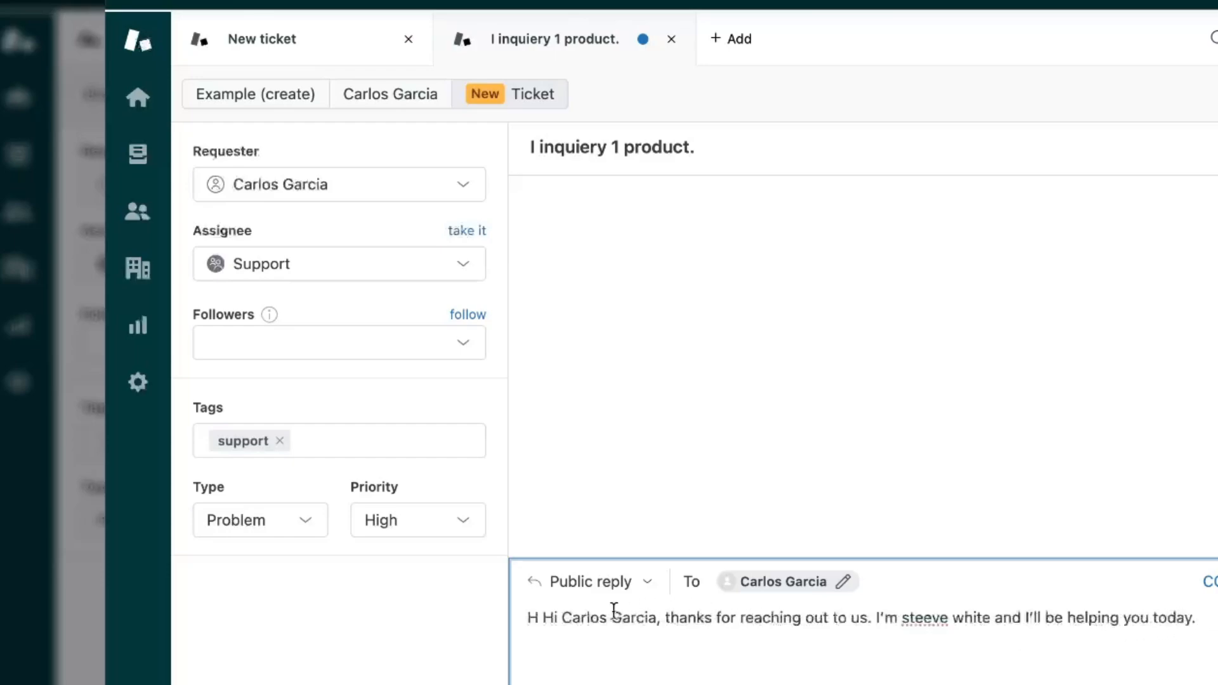
Step: Delete the stray letter "H" before the greeting in the reply and submit the ticket
left_click_drag(540, 612, 503, 612)
key("BackSpace")
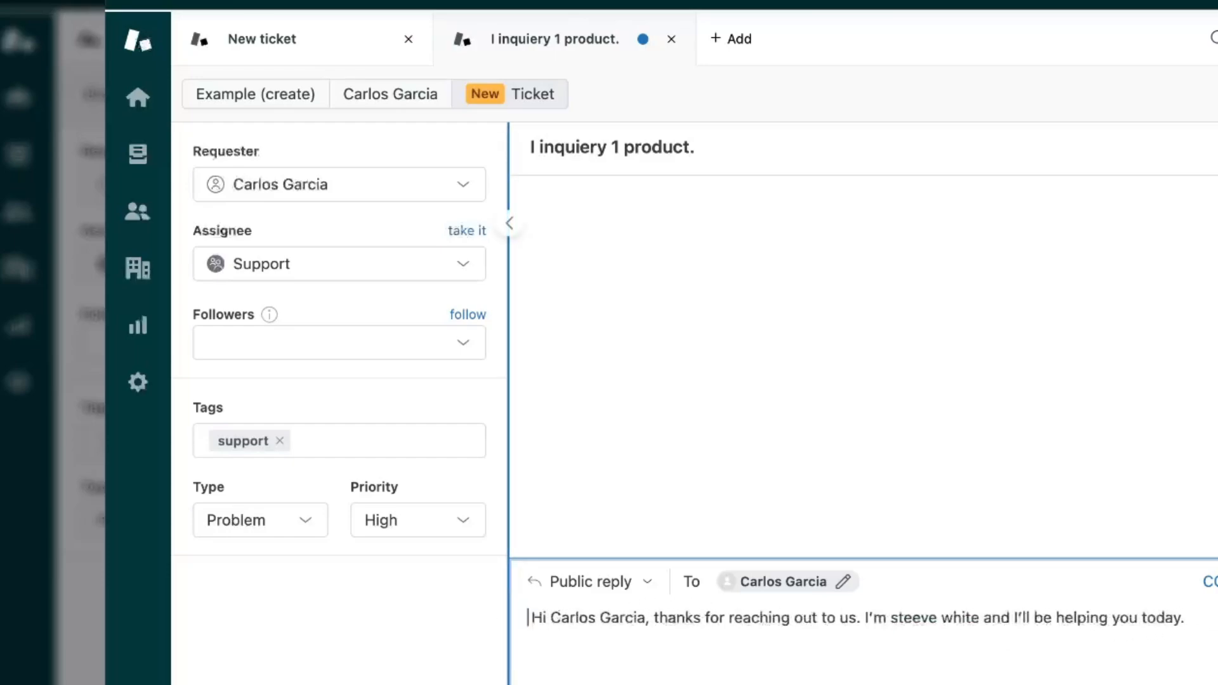
left_click(1208, 679)
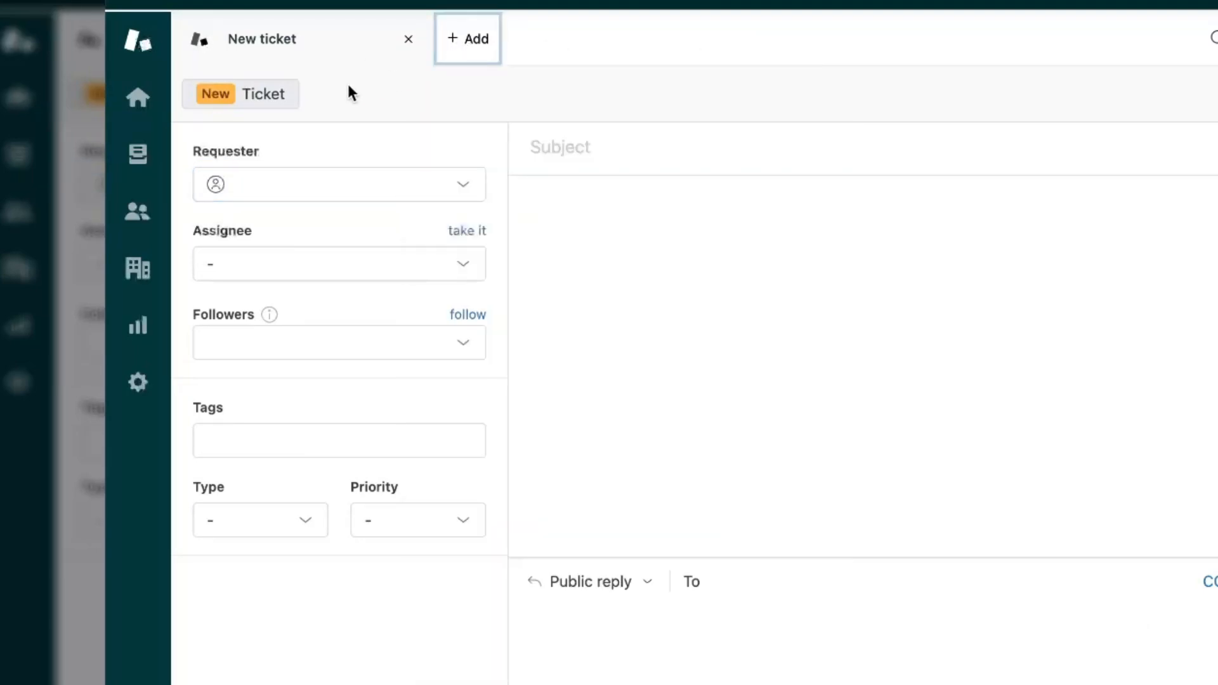
Step: Insert the macro "Sorry about issue + ask about order number" in the blank ticket's public reply and check its CC field
left_click(799, 647)
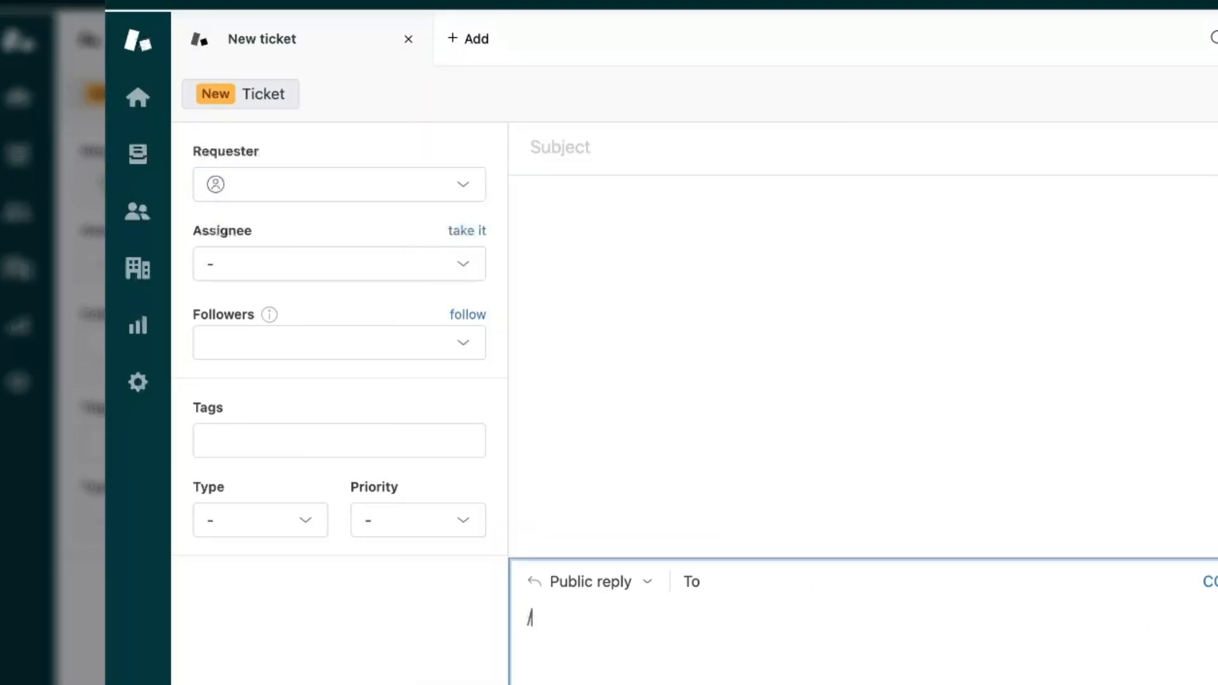
scroll(695, 508, "down", 1)
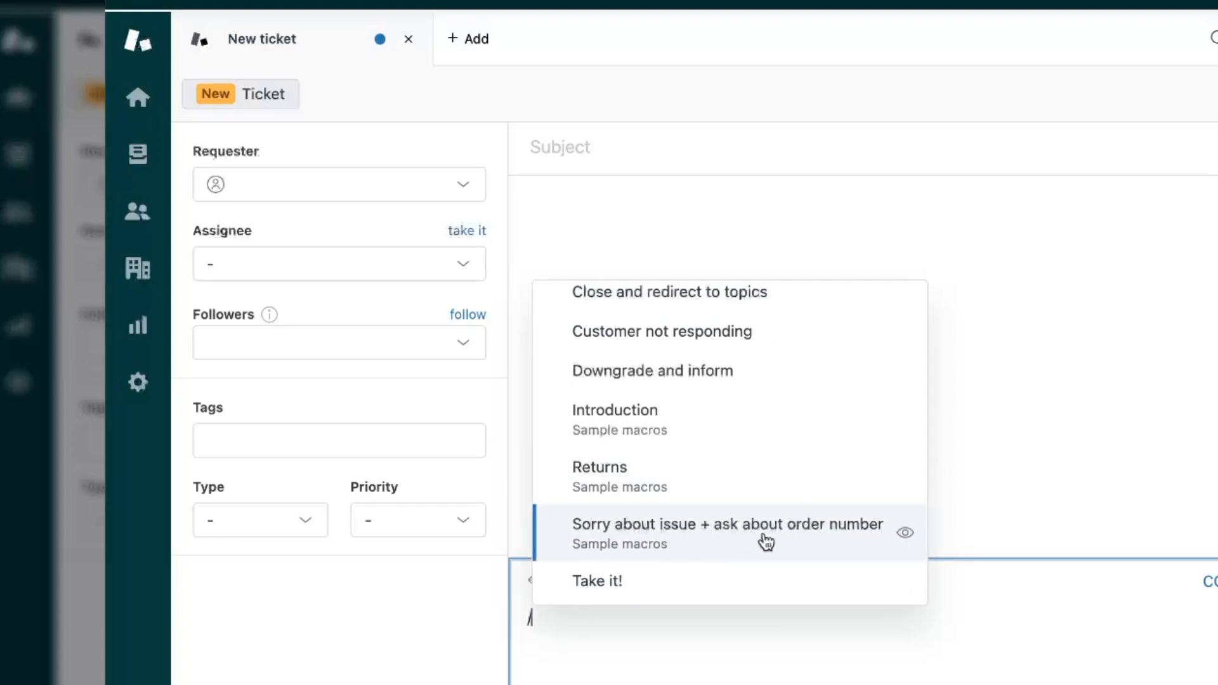
left_click(822, 546)
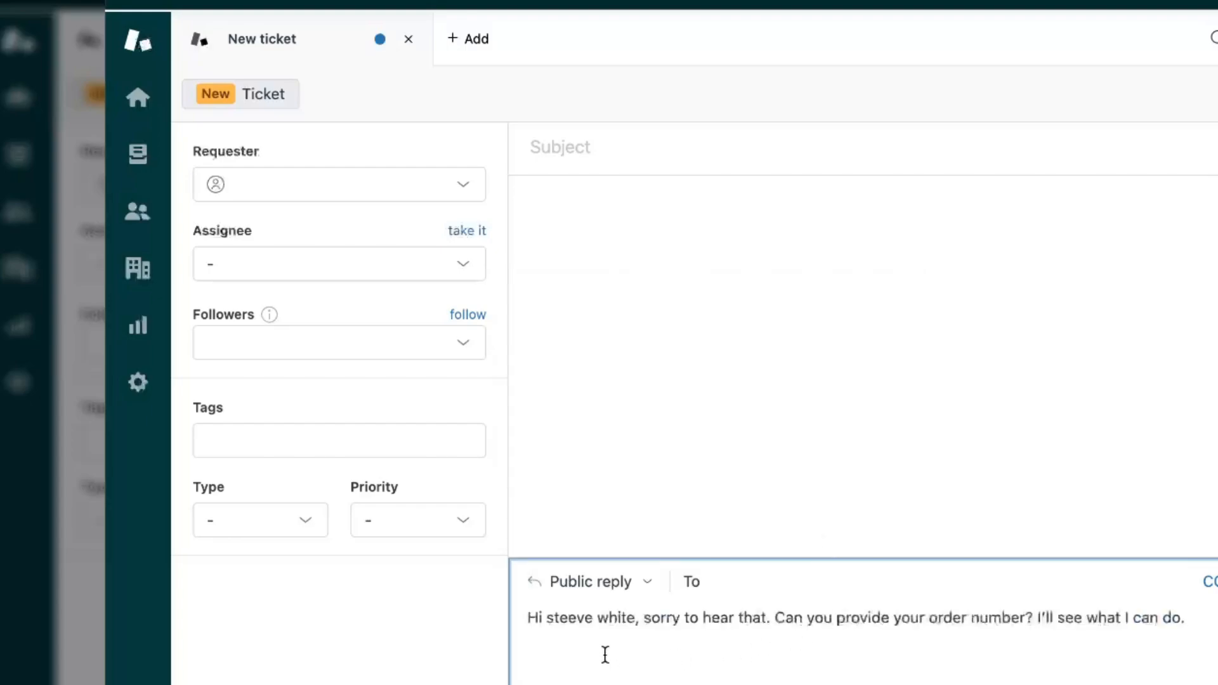
left_click_drag(720, 618, 1185, 660)
left_click(1211, 583)
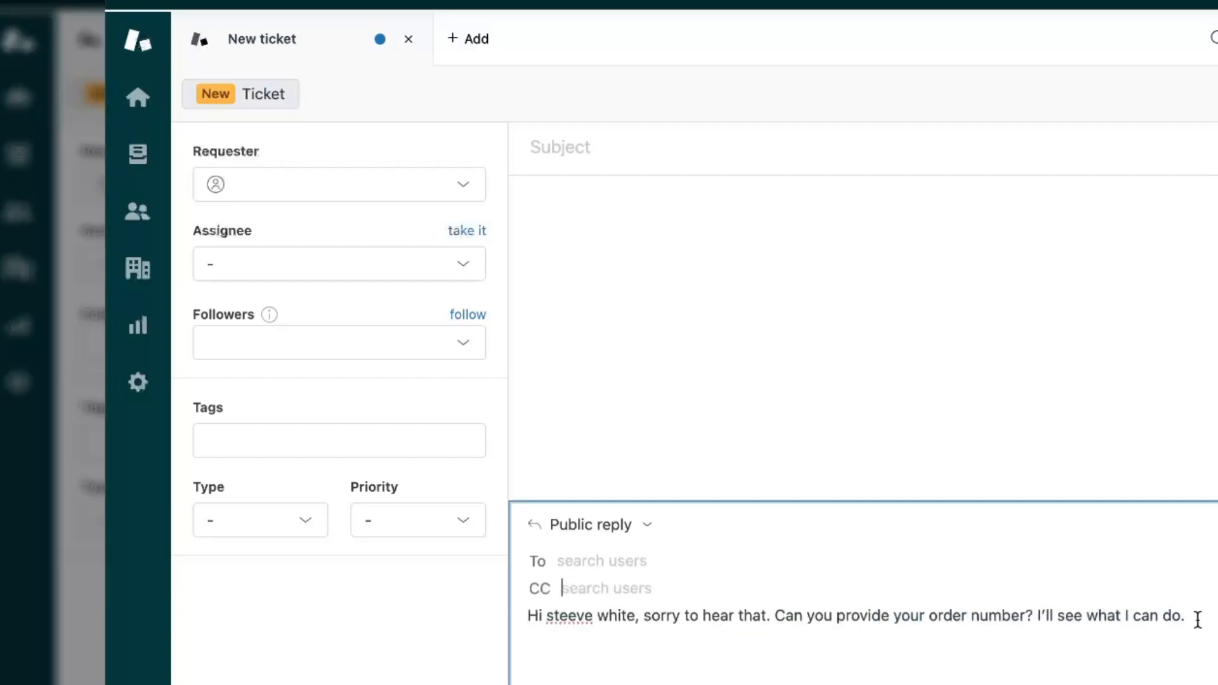
left_click(1146, 659)
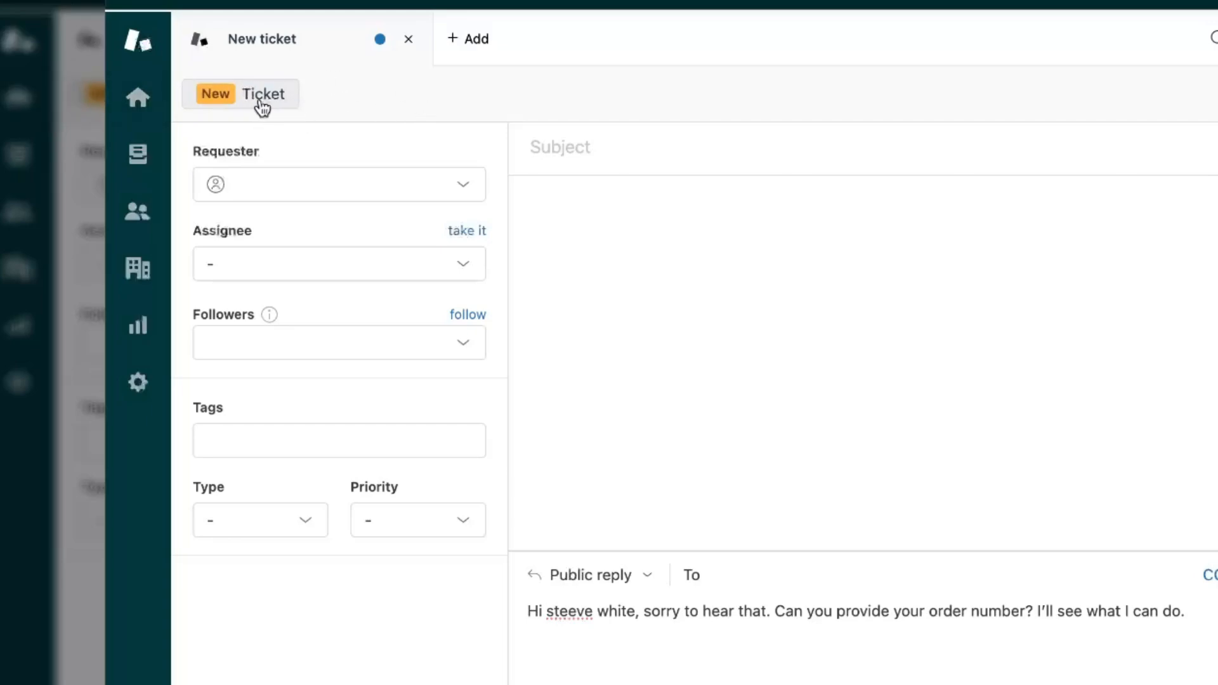
Step: Open the sample ticket "Need less items than ordered" from the dashboard's ticket updates and dismiss the guidance tip
left_click(137, 99)
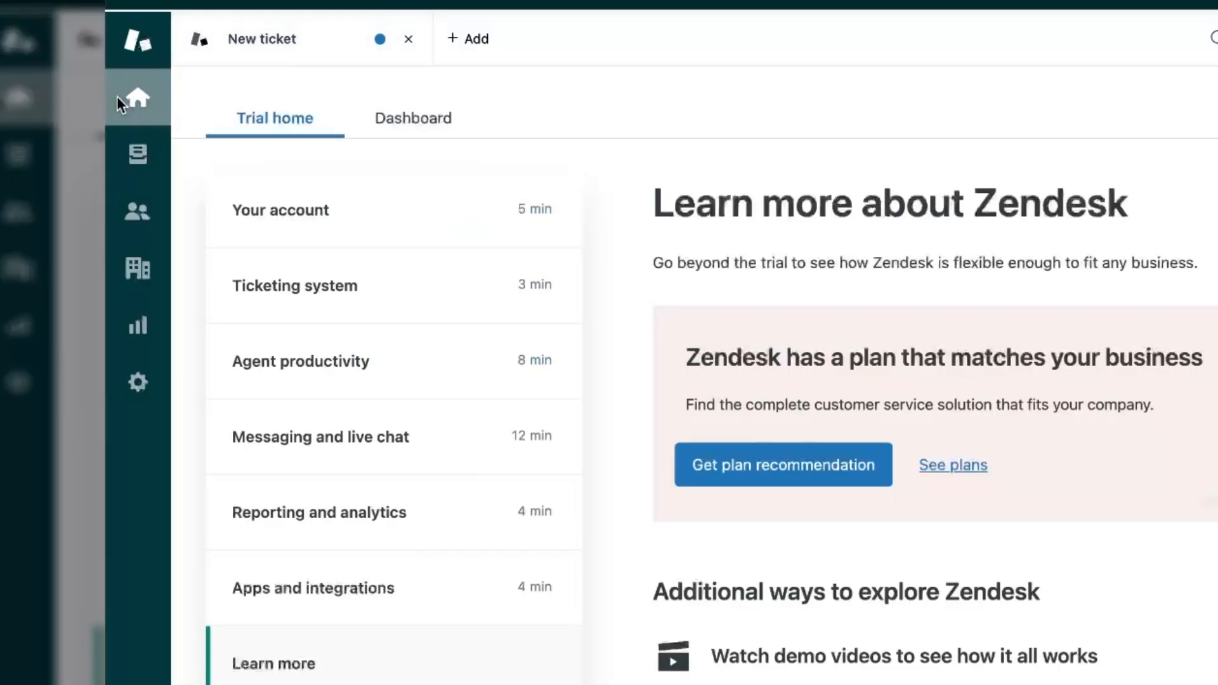
left_click(409, 130)
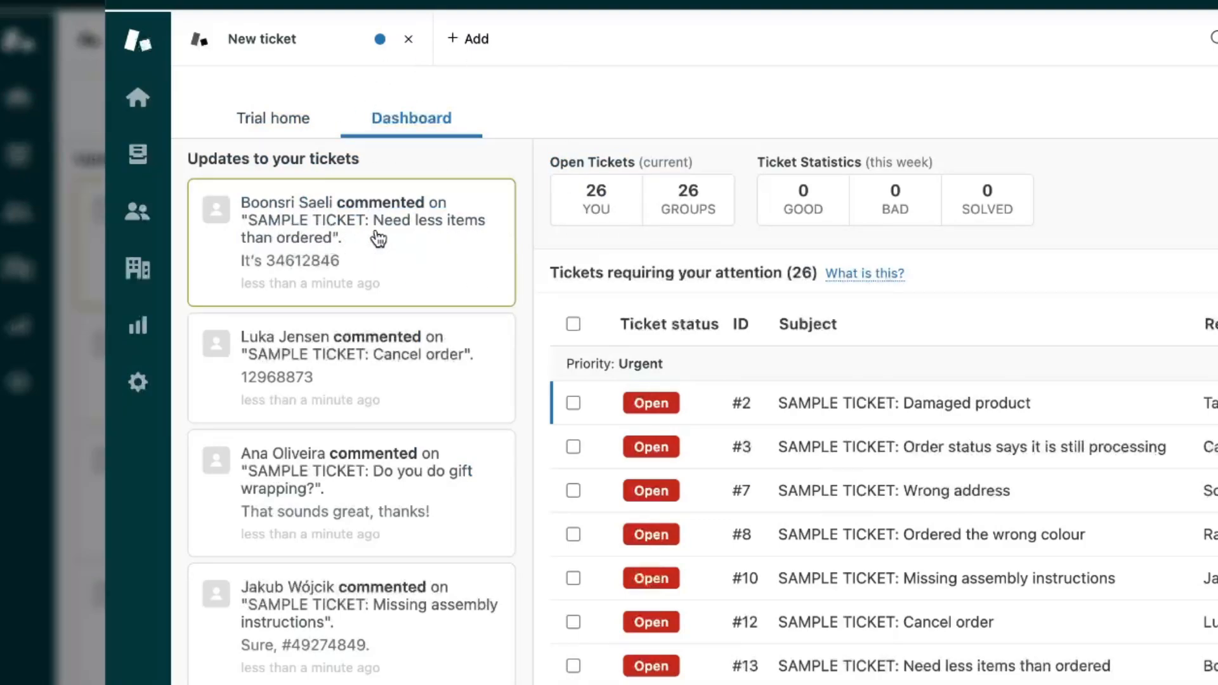
left_click(403, 261)
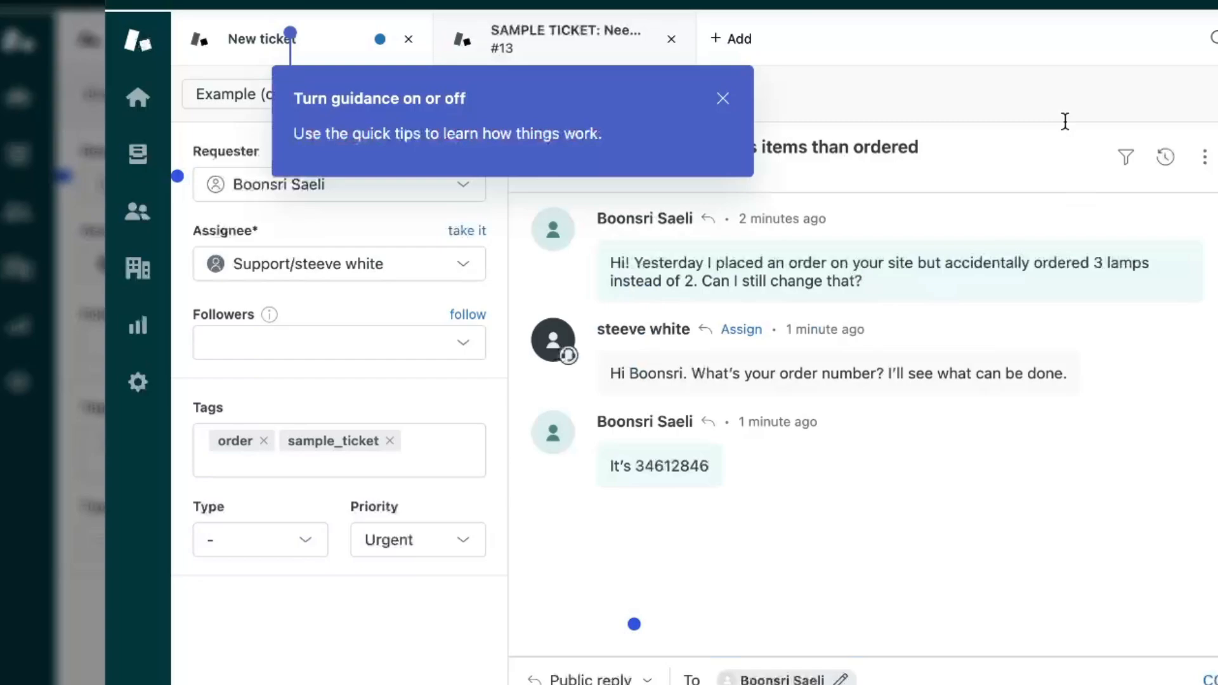
left_click(723, 99)
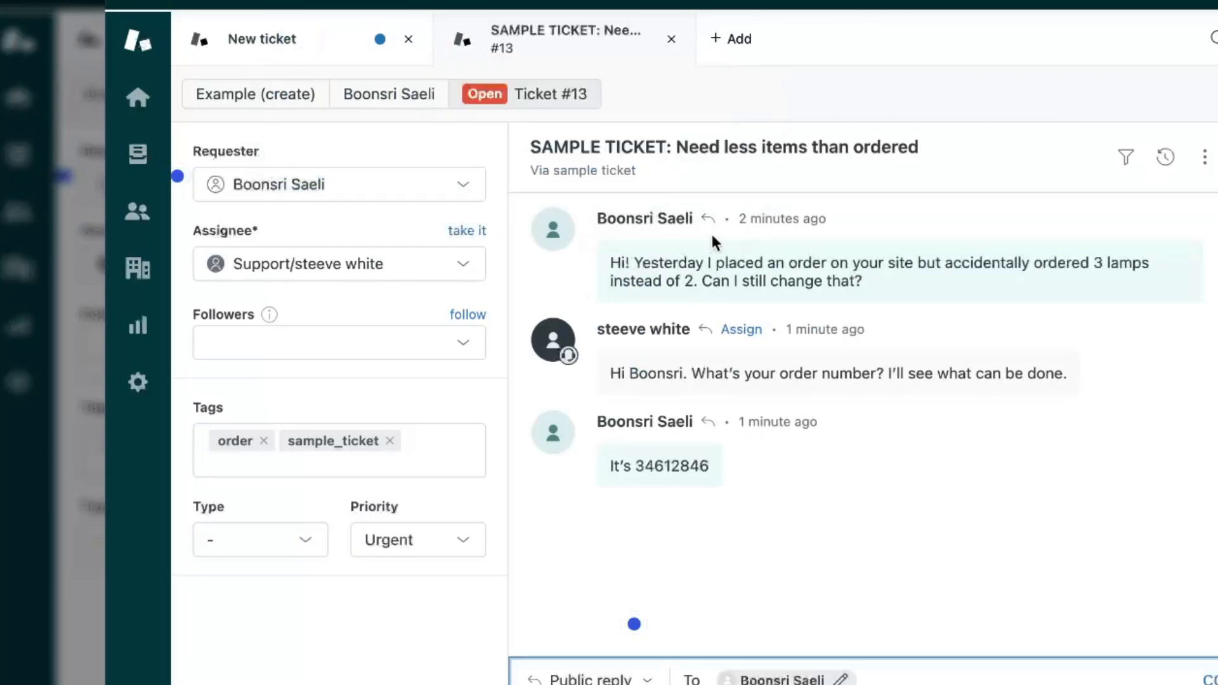
Step: Read through the conversation in the sample ticket, from the customer's order-change request to the agent's question and the answer
left_click_drag(708, 263, 901, 280)
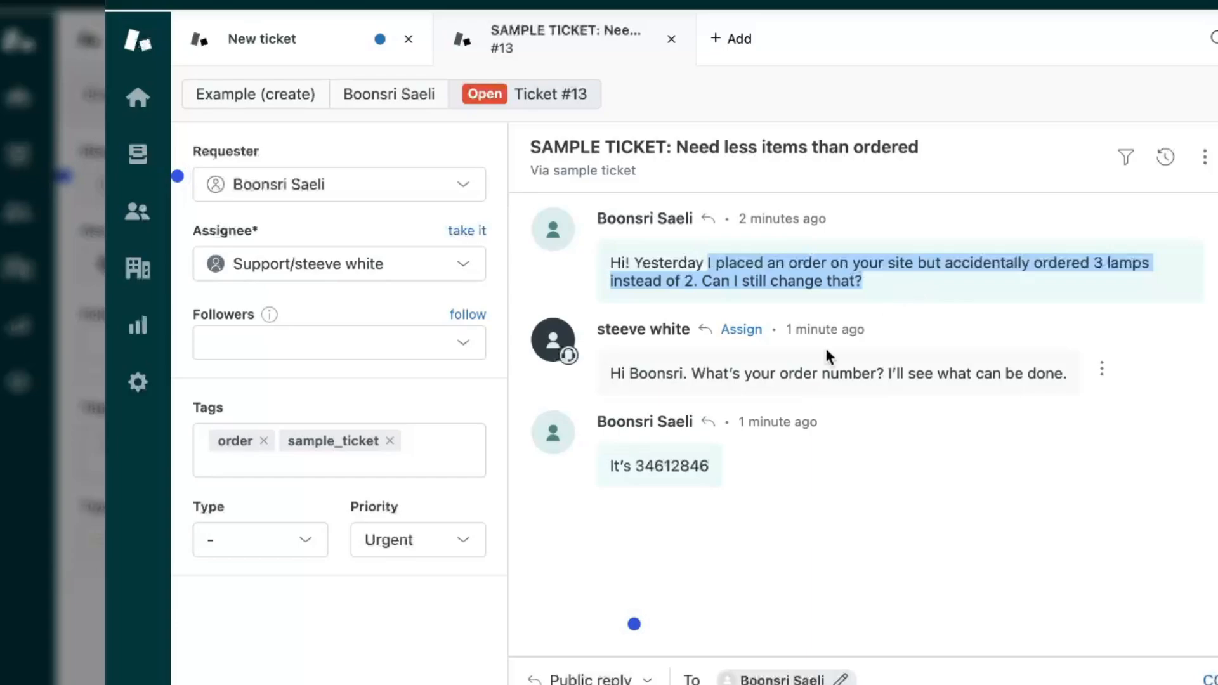
left_click_drag(666, 376, 932, 430)
left_click(737, 497)
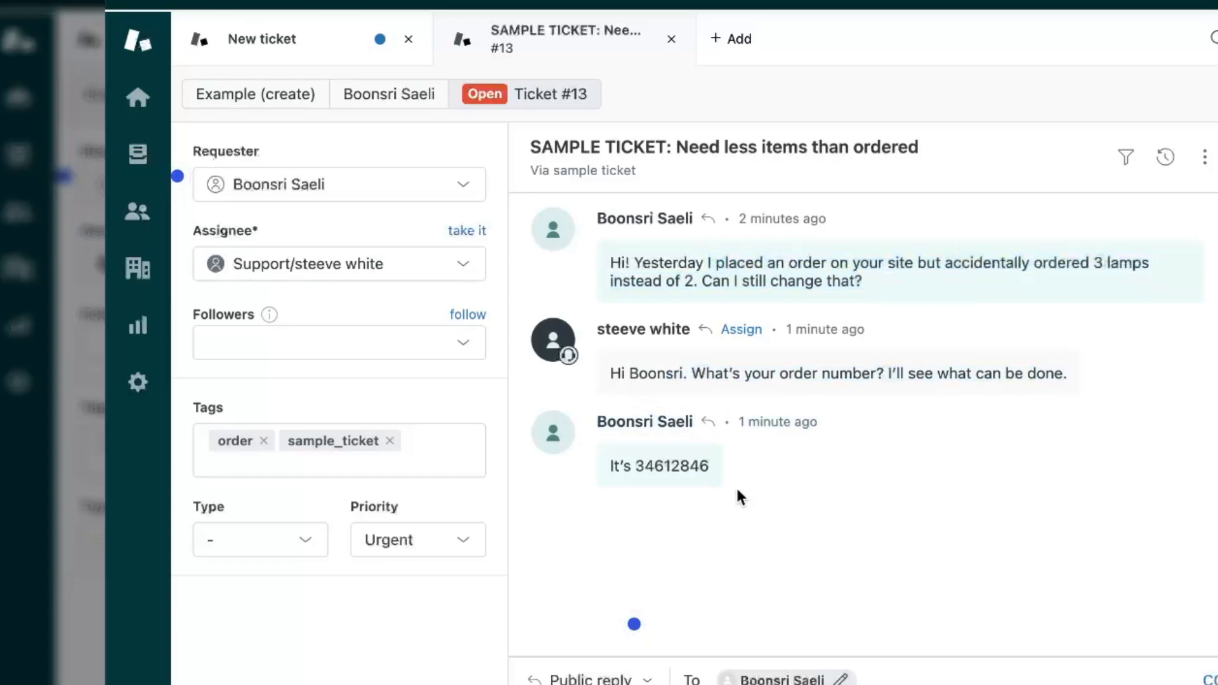
Step: Apply the macro "Downgrade and inform" to the public reply on ticket #13 and submit the ticket
left_click(679, 681)
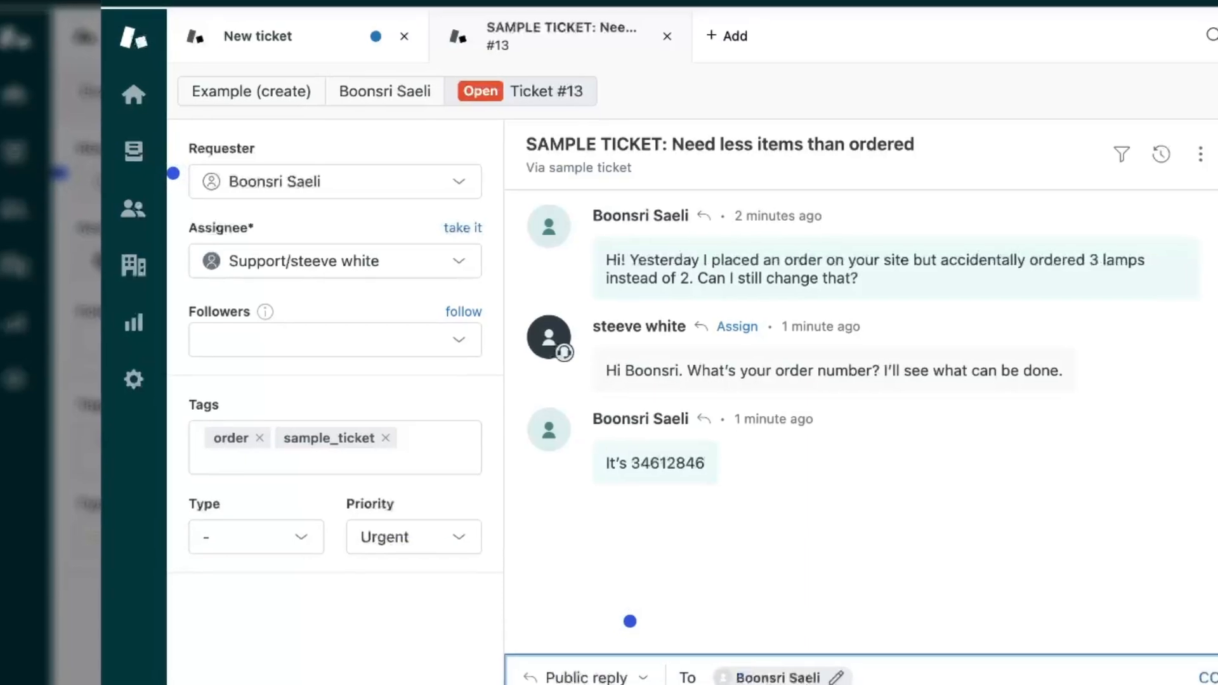
type("/")
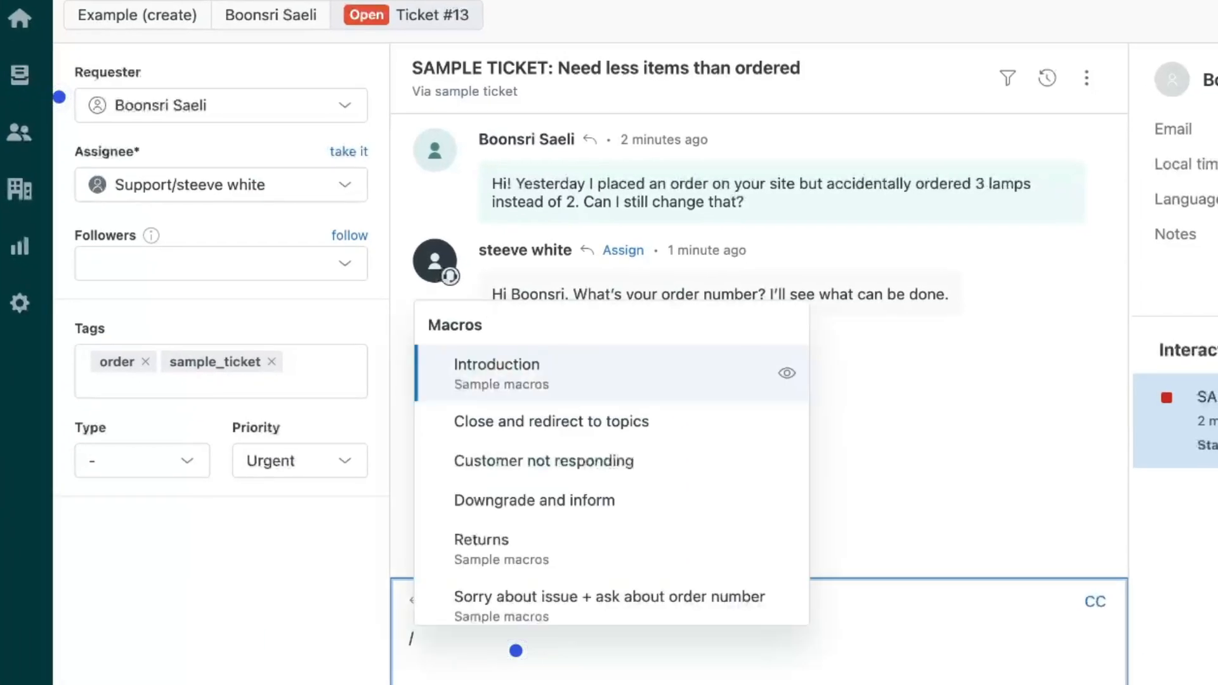
scroll(680, 476, "down", 1)
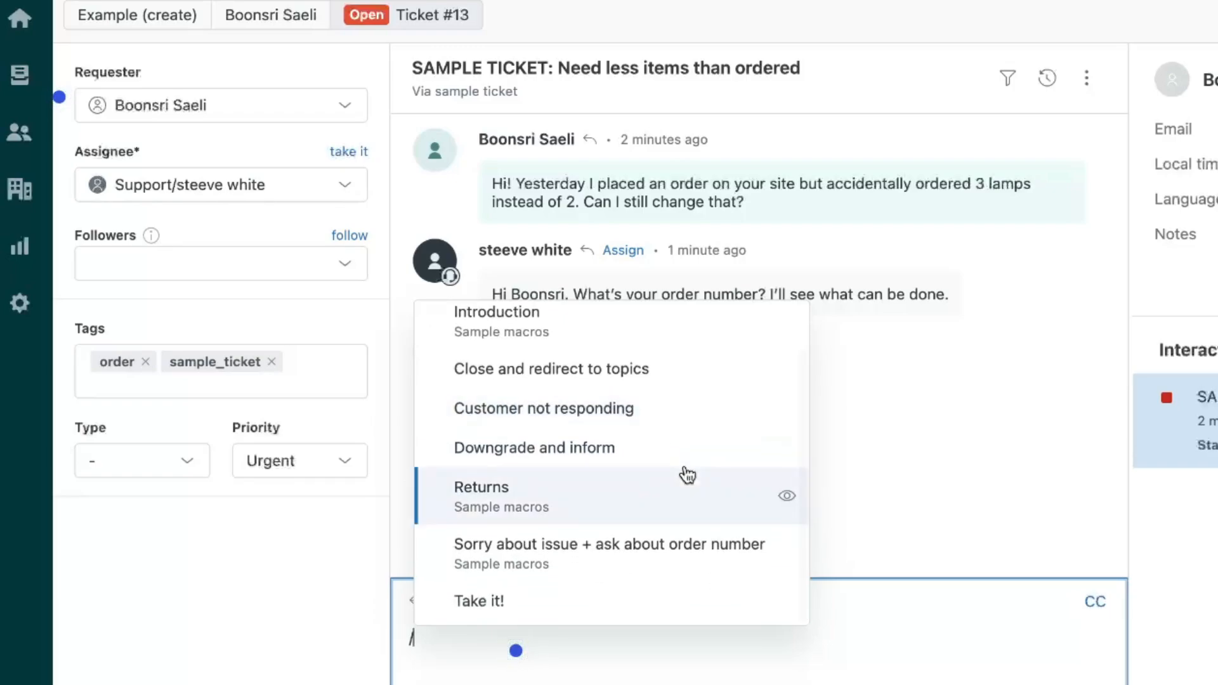
left_click(668, 444)
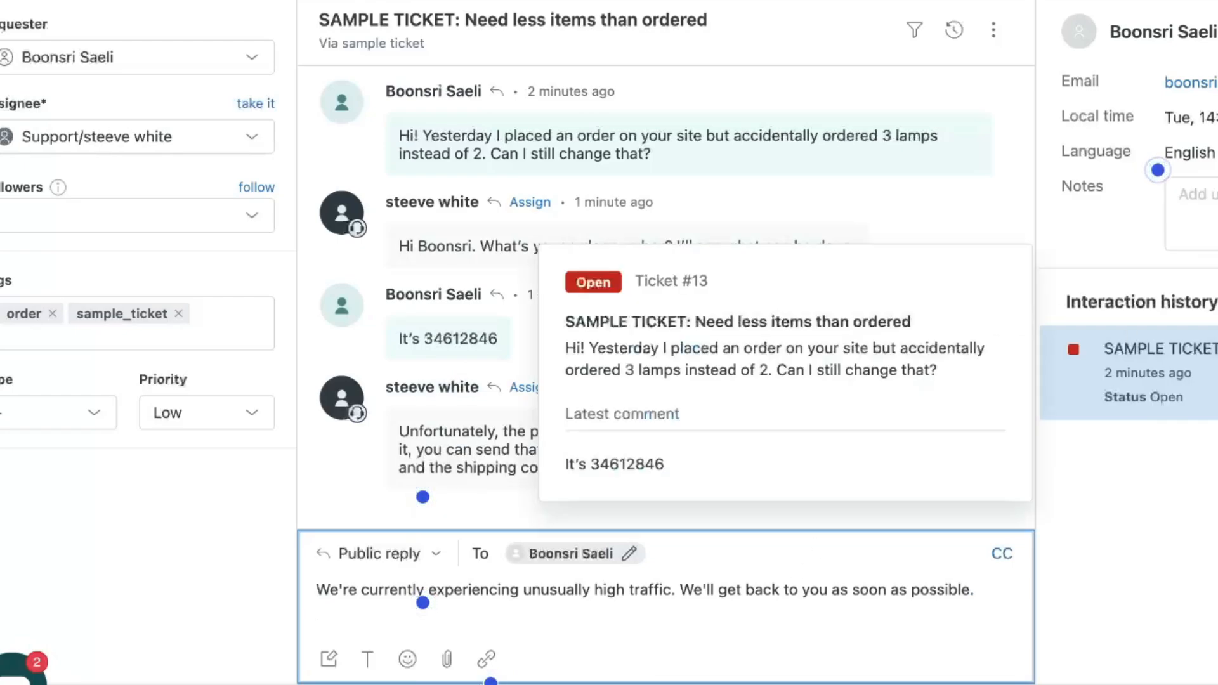
left_click(1150, 675)
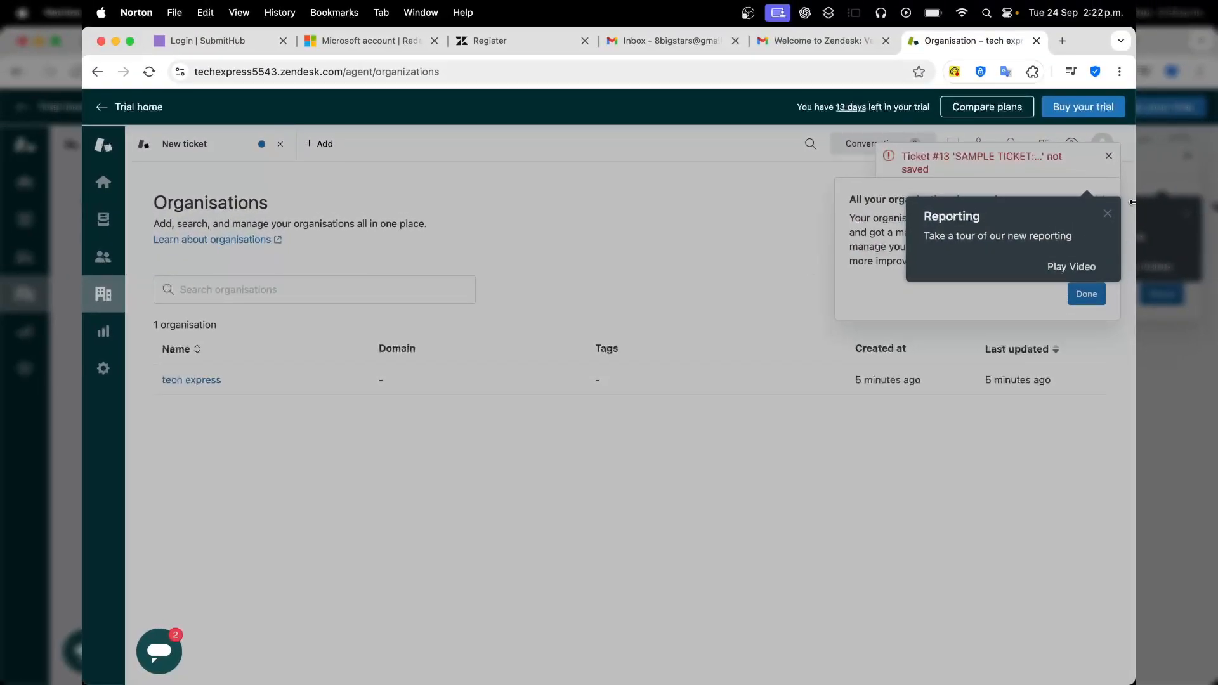
Step: Dismiss the reporting tour tip on the organisations page and open the view of your unsolved tickets
left_click(1107, 214)
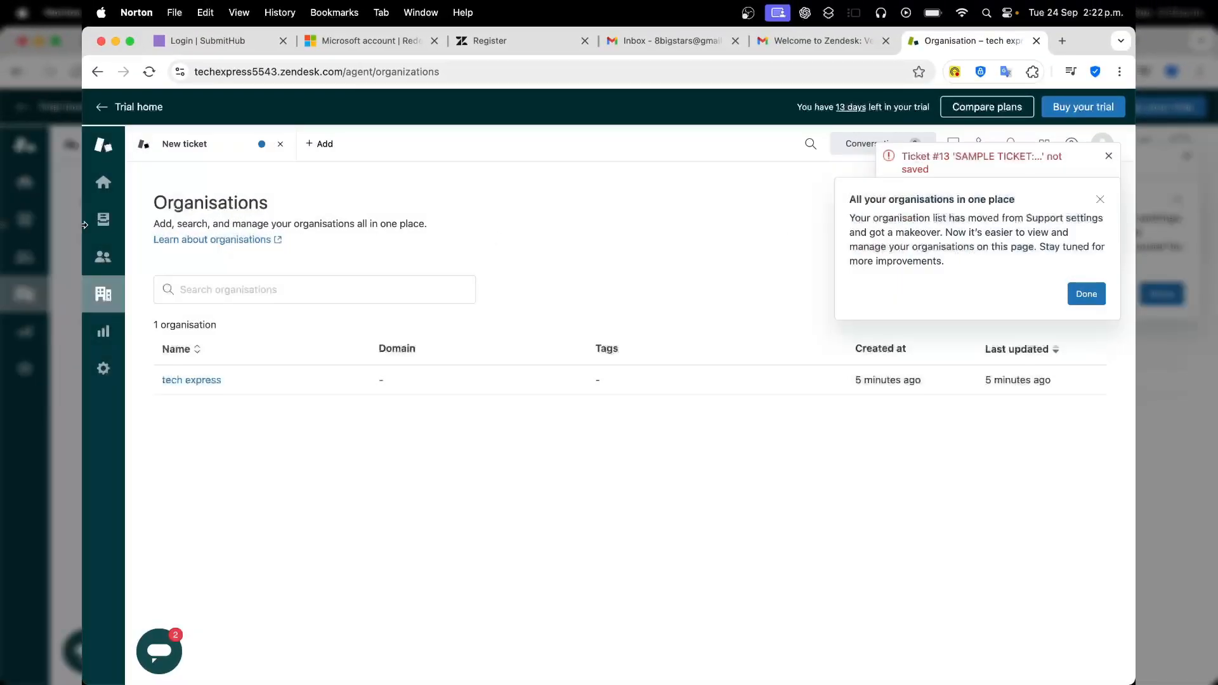
left_click(119, 223)
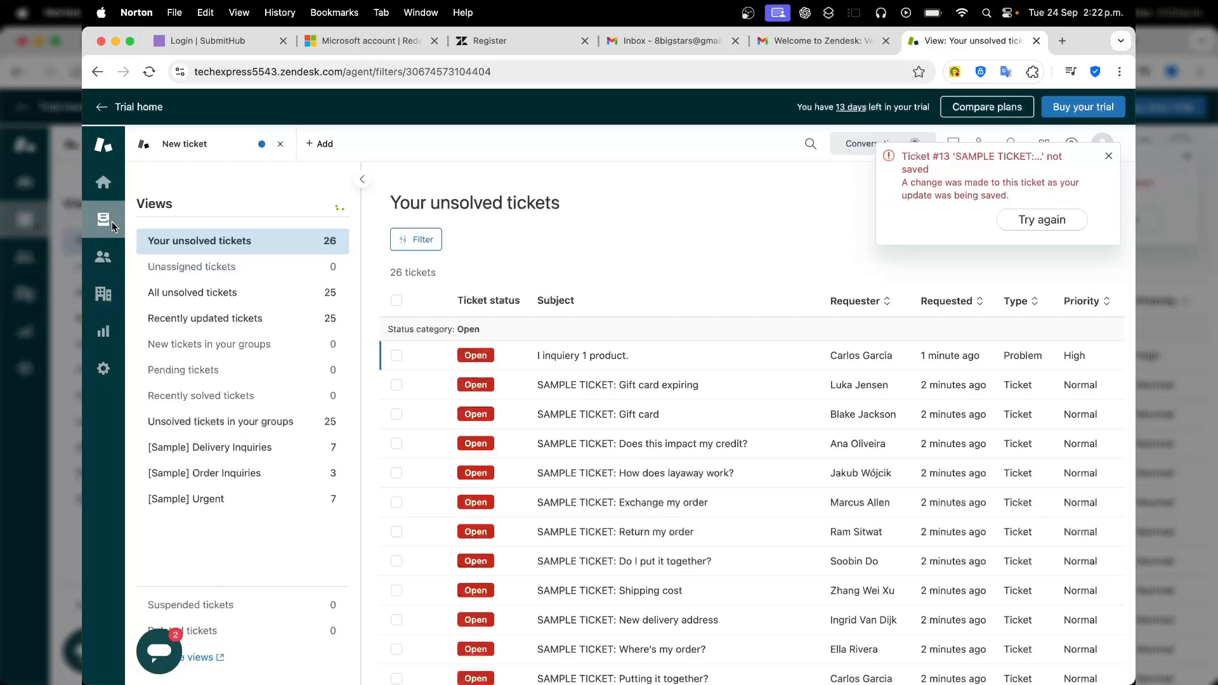
Step: Look over the customers page, the Talk live reporting page and the list of available Zendesk products
left_click(113, 259)
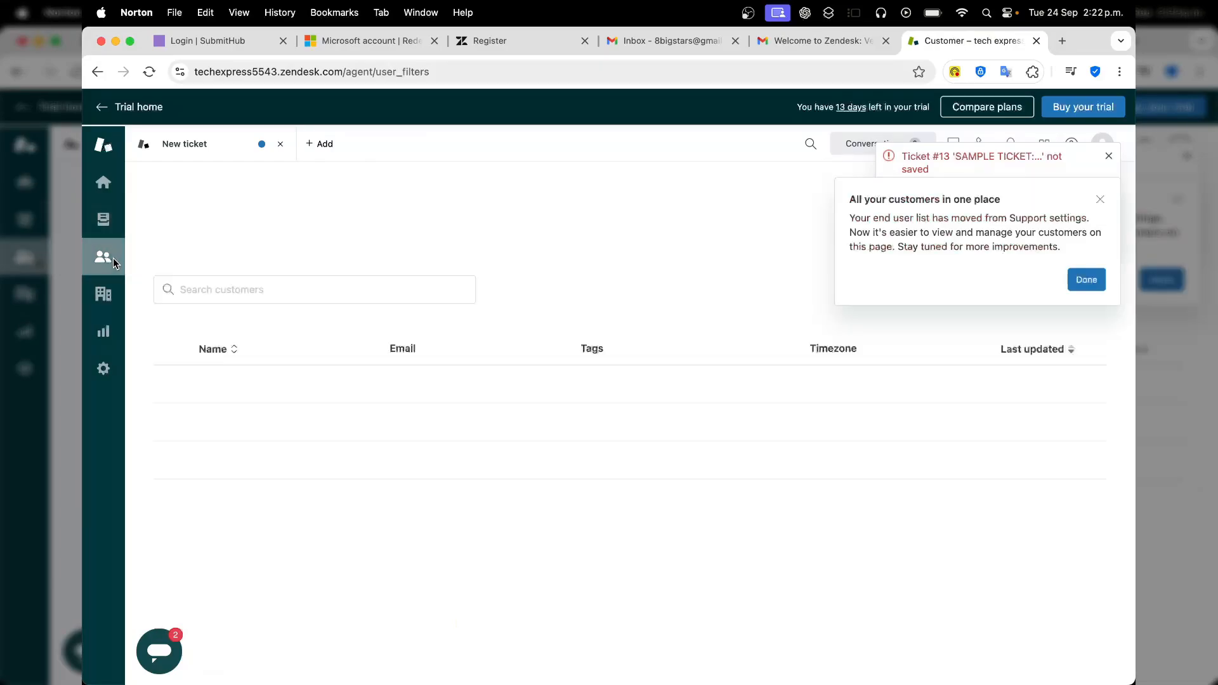
left_click(104, 370)
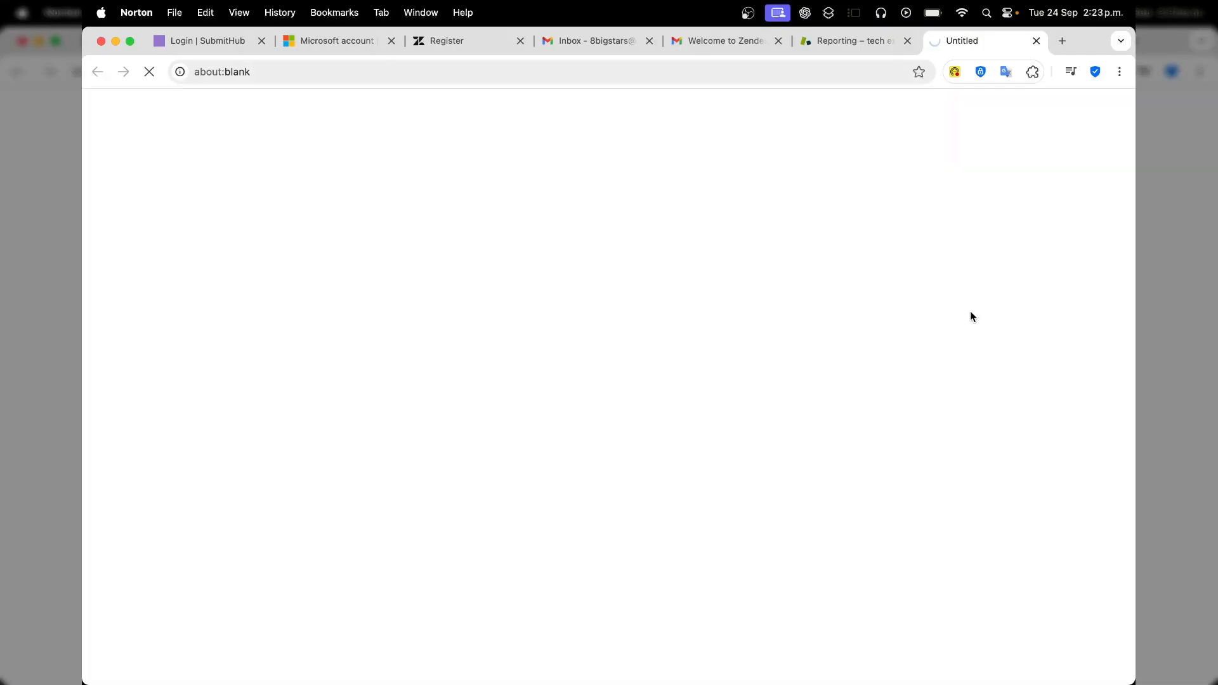
left_click(851, 44)
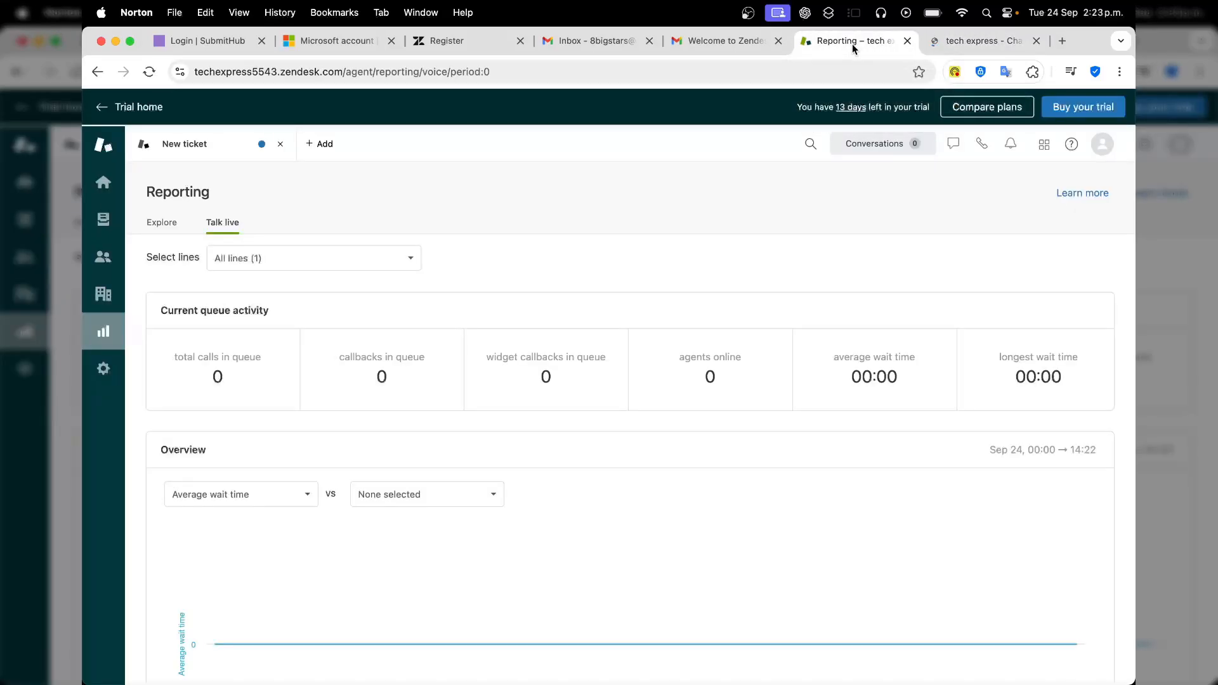
left_click(1044, 148)
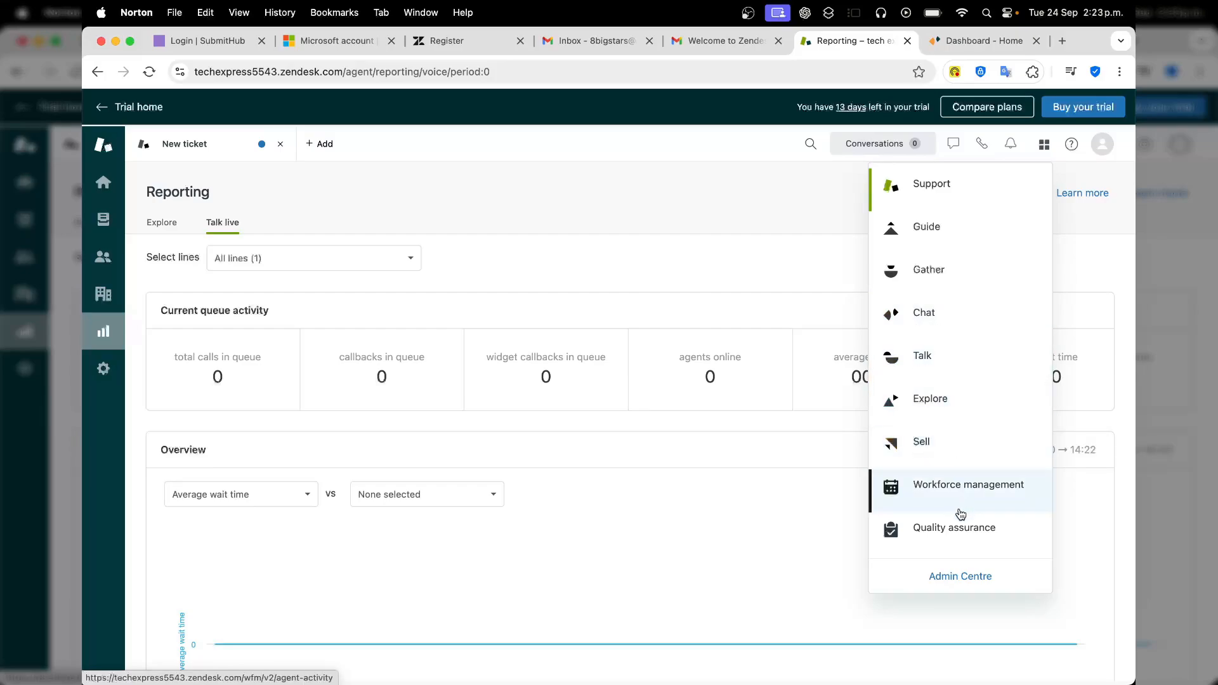
left_click(1066, 299)
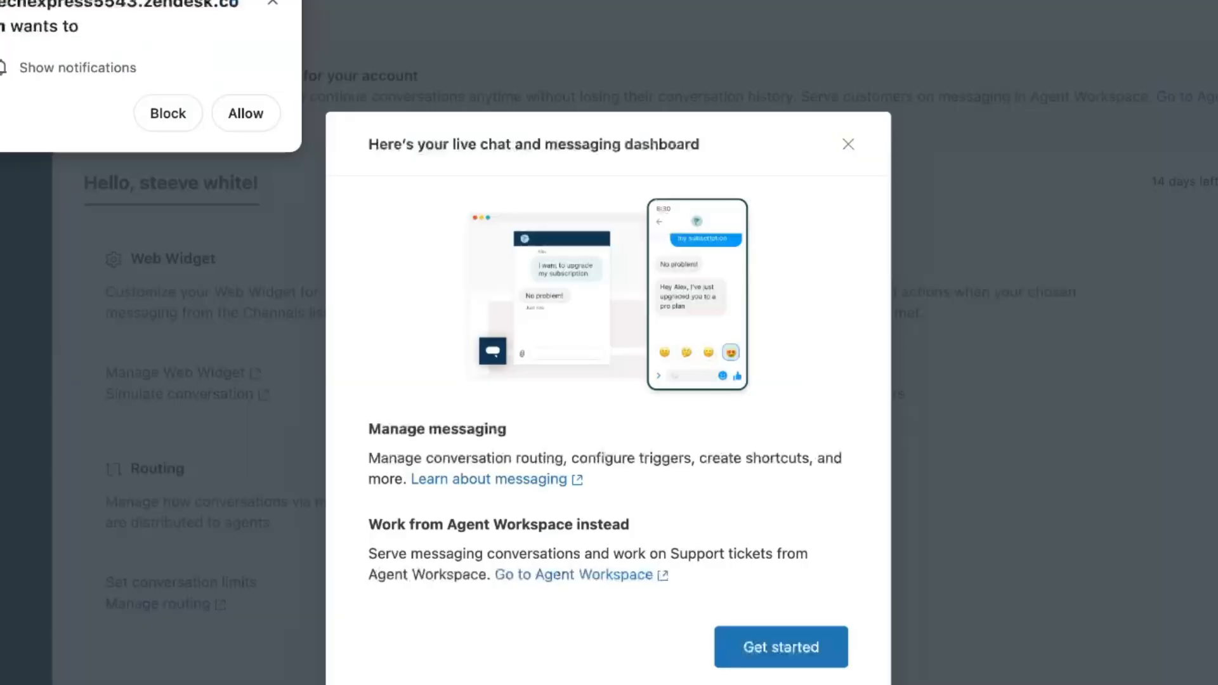
Step: Dismiss the chat dashboard's welcome dialog and notification request, and view the shortcuts in its settings
left_click(849, 145)
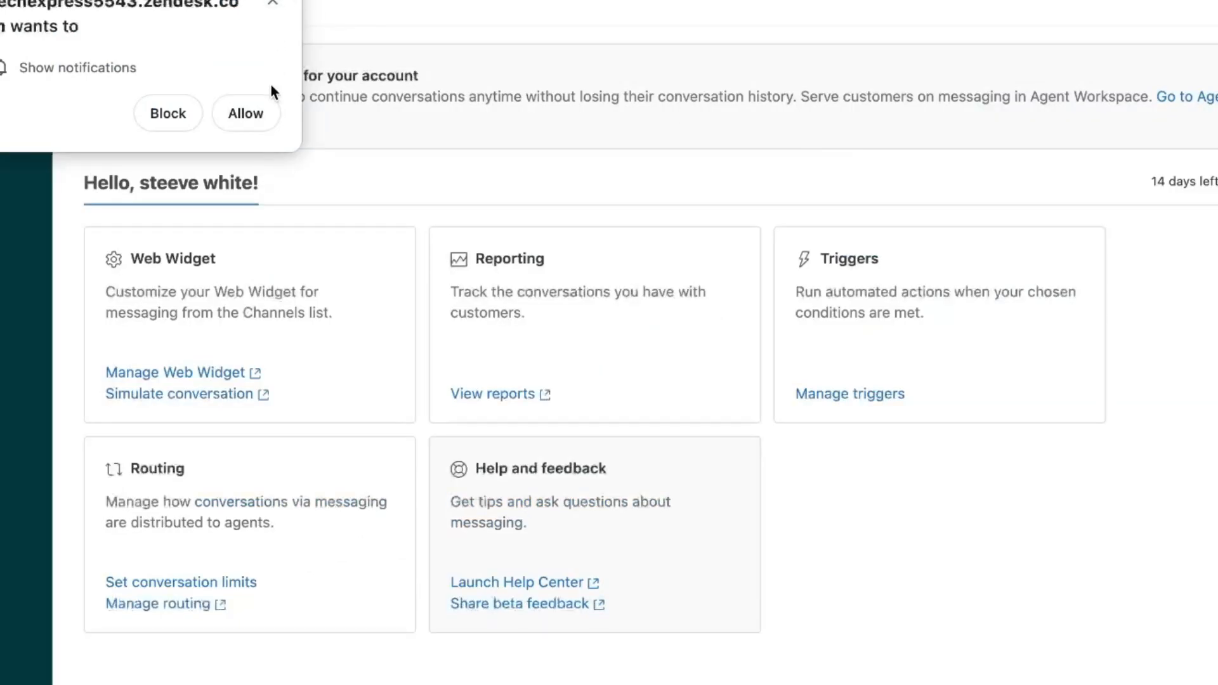
left_click(273, 3)
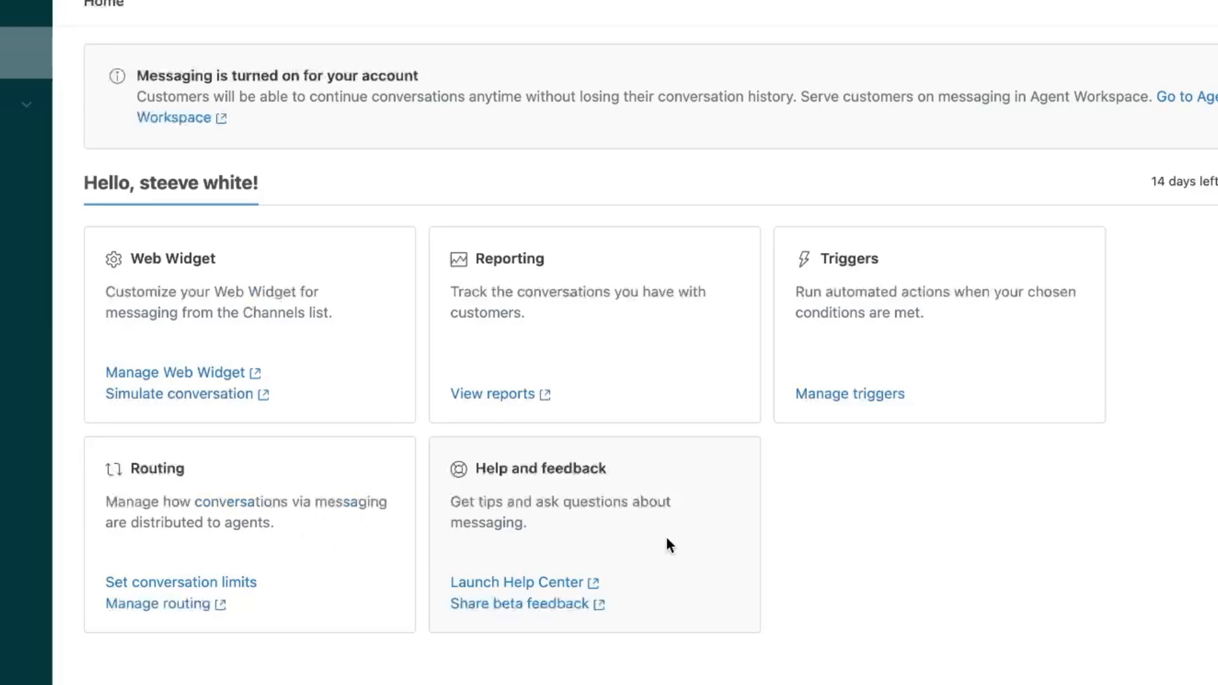
left_click(8, 114)
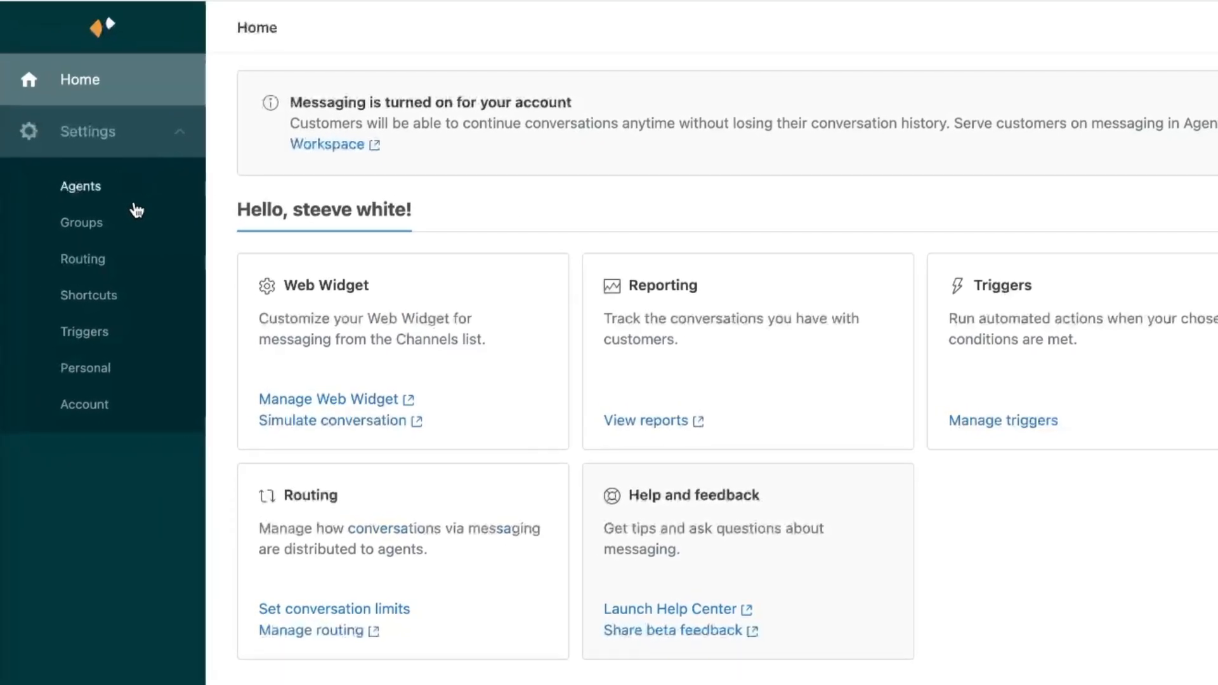
left_click(134, 295)
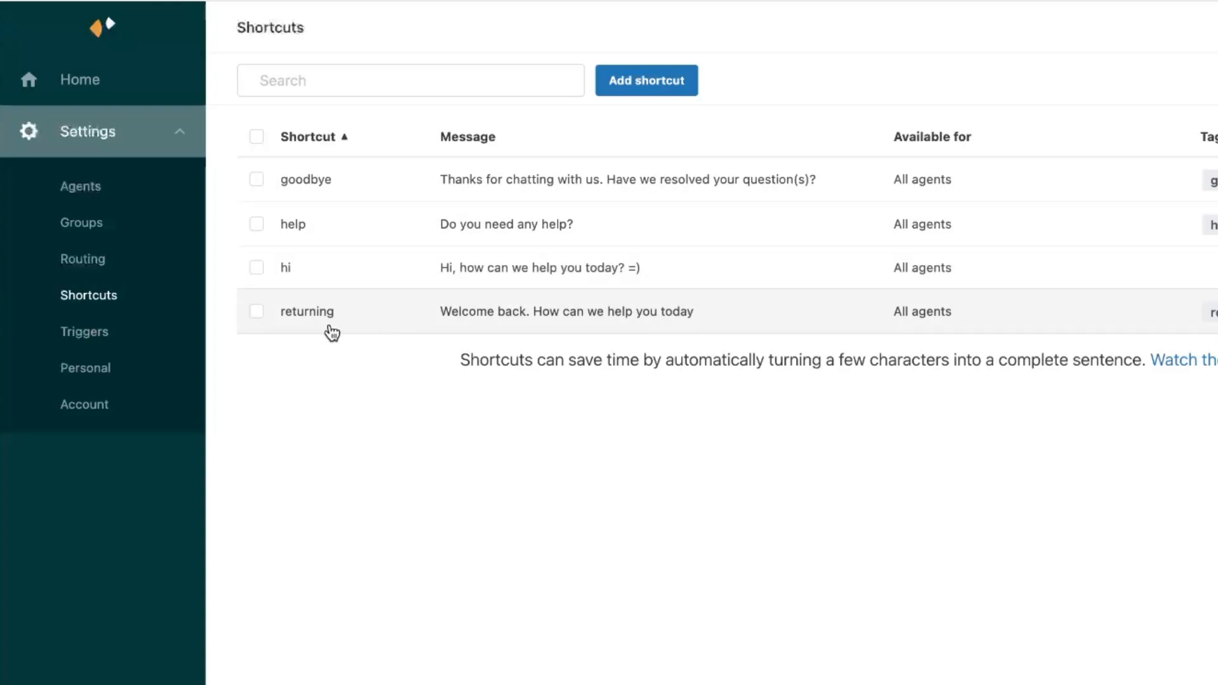
left_click(623, 99)
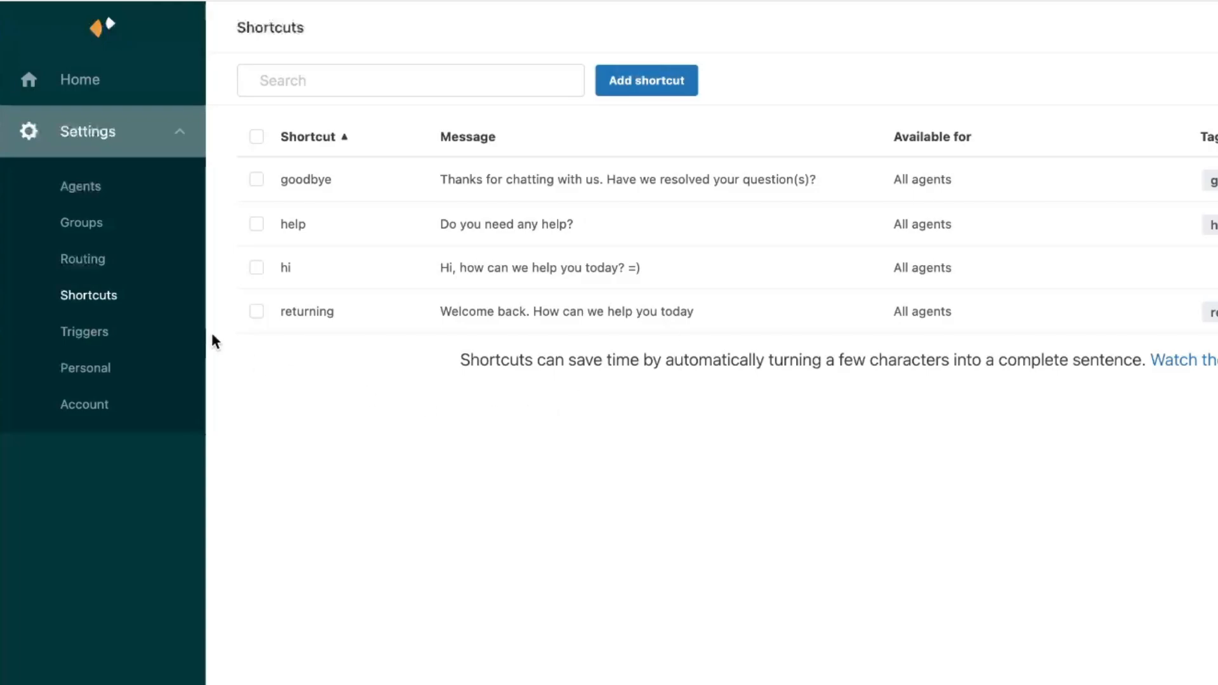
Step: Go from the chat dashboard's home page to trigger management and open the messaging triggers in Admin Centre
left_click(102, 92)
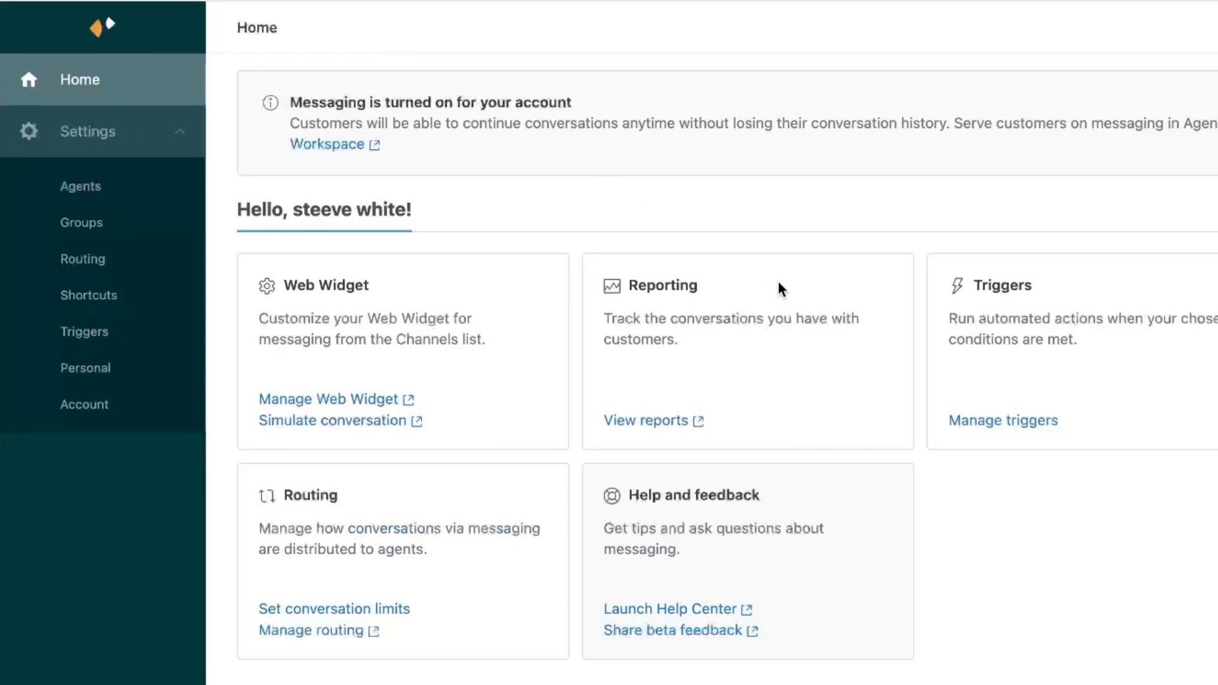
left_click(1014, 422)
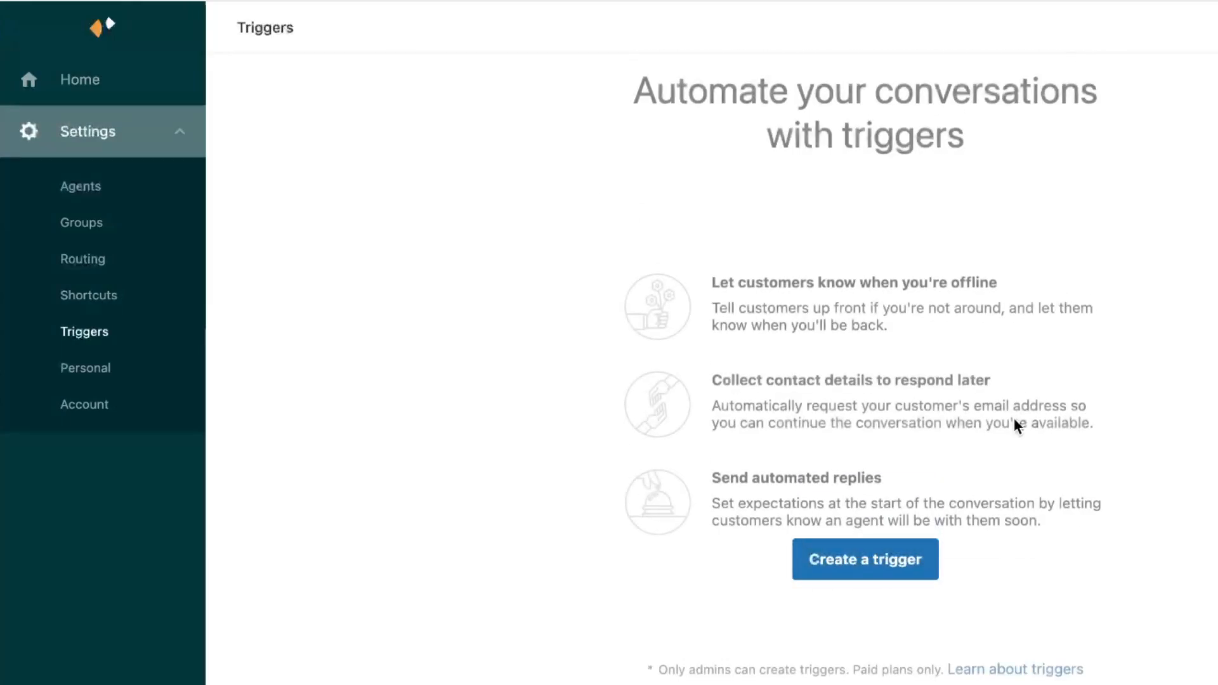
left_click(880, 557)
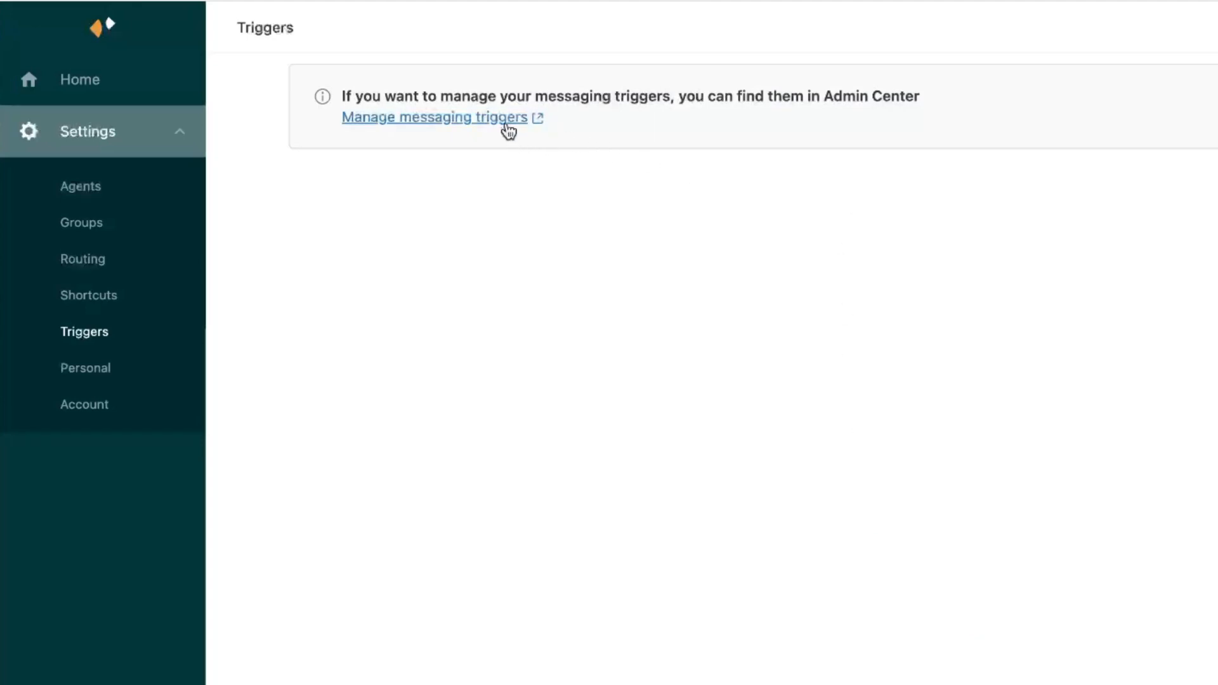
left_click(419, 123)
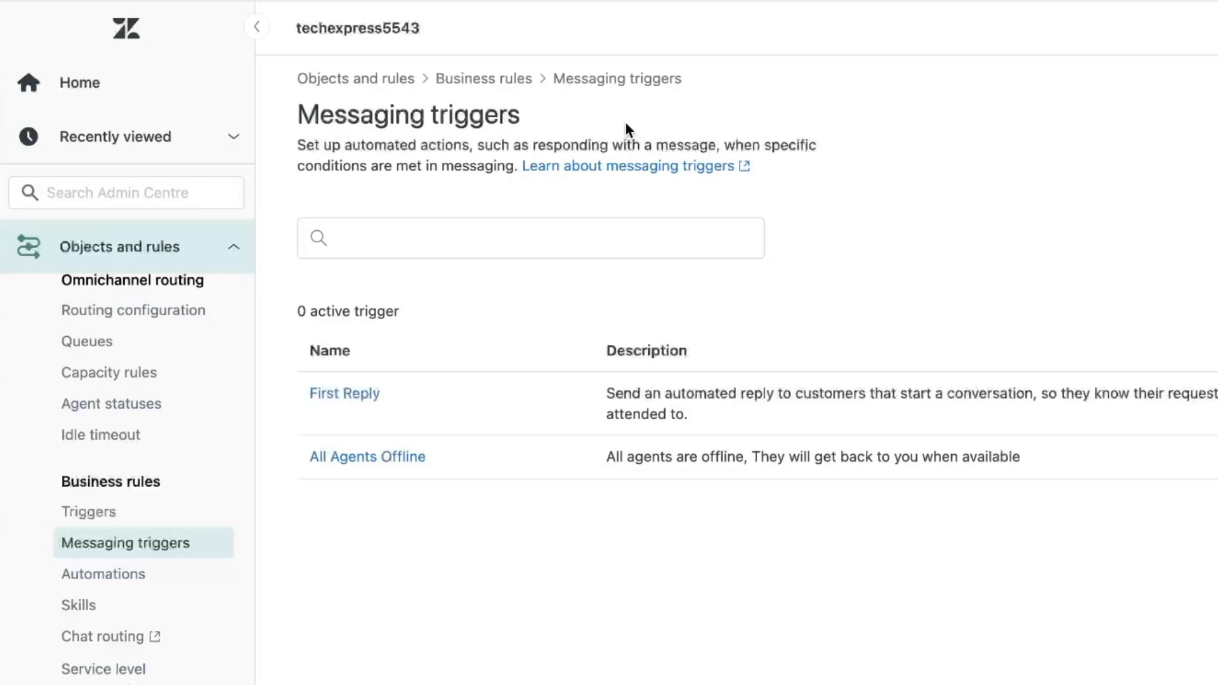
Step: Start a new messaging trigger named "Order number" with the description "this is to get the customers order number"
left_click(1212, 120)
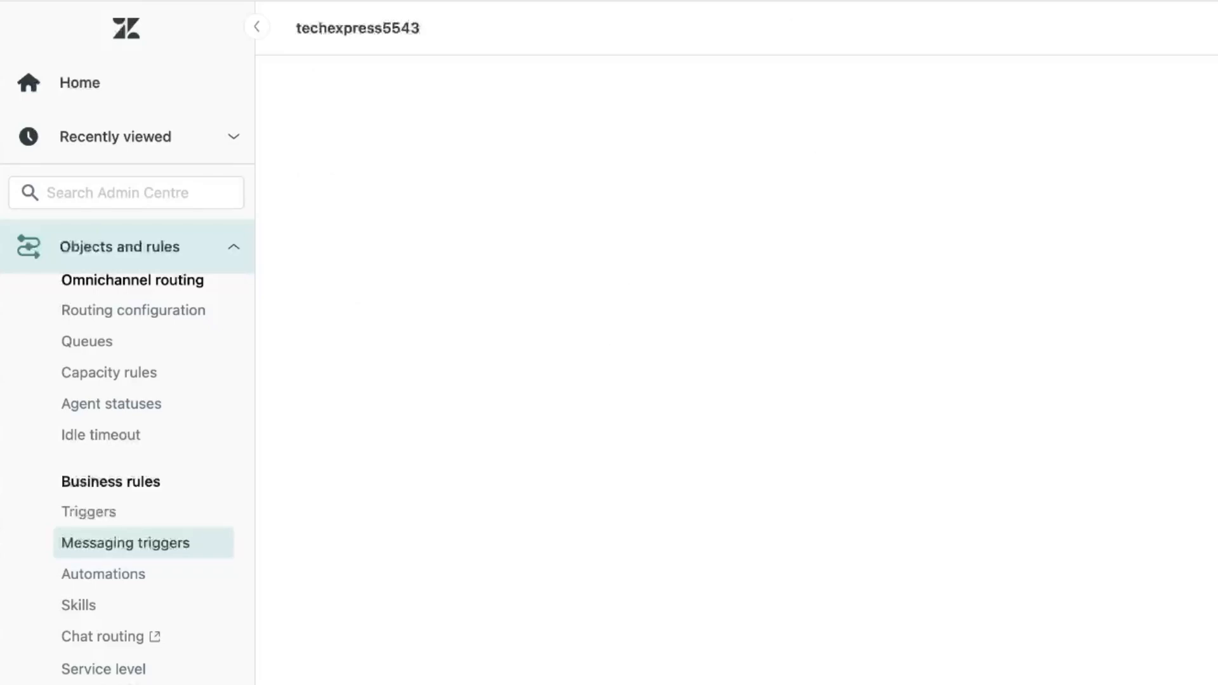
left_click(647, 239)
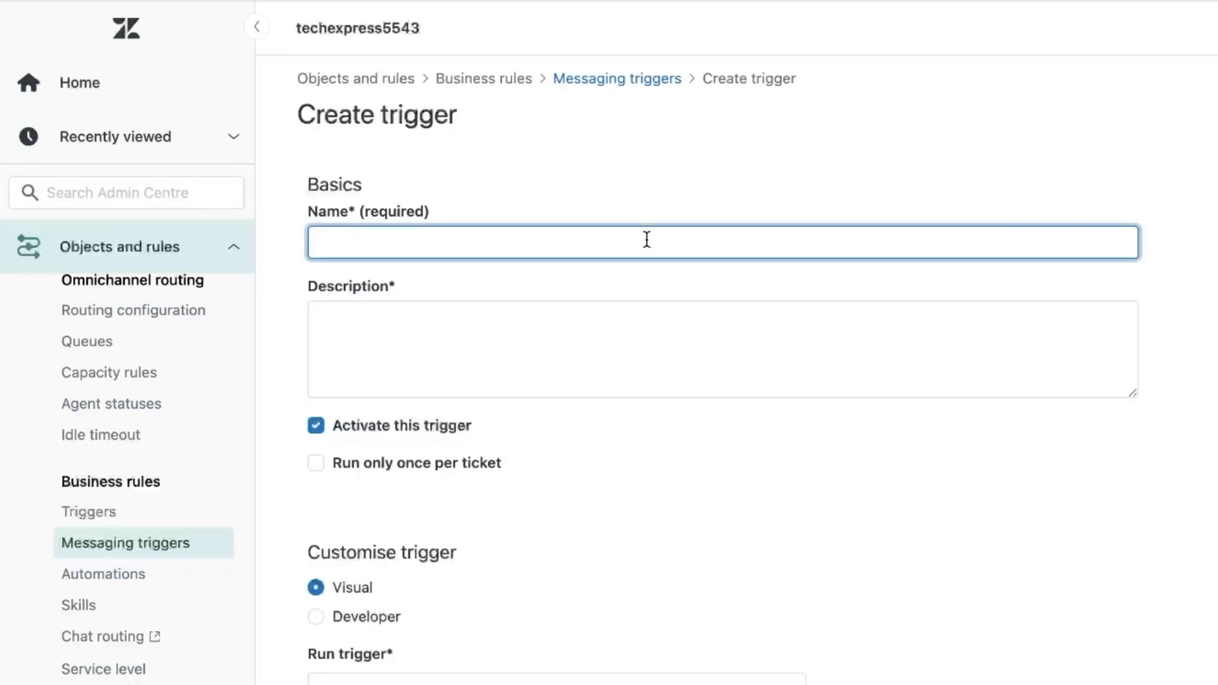
type("Orde")
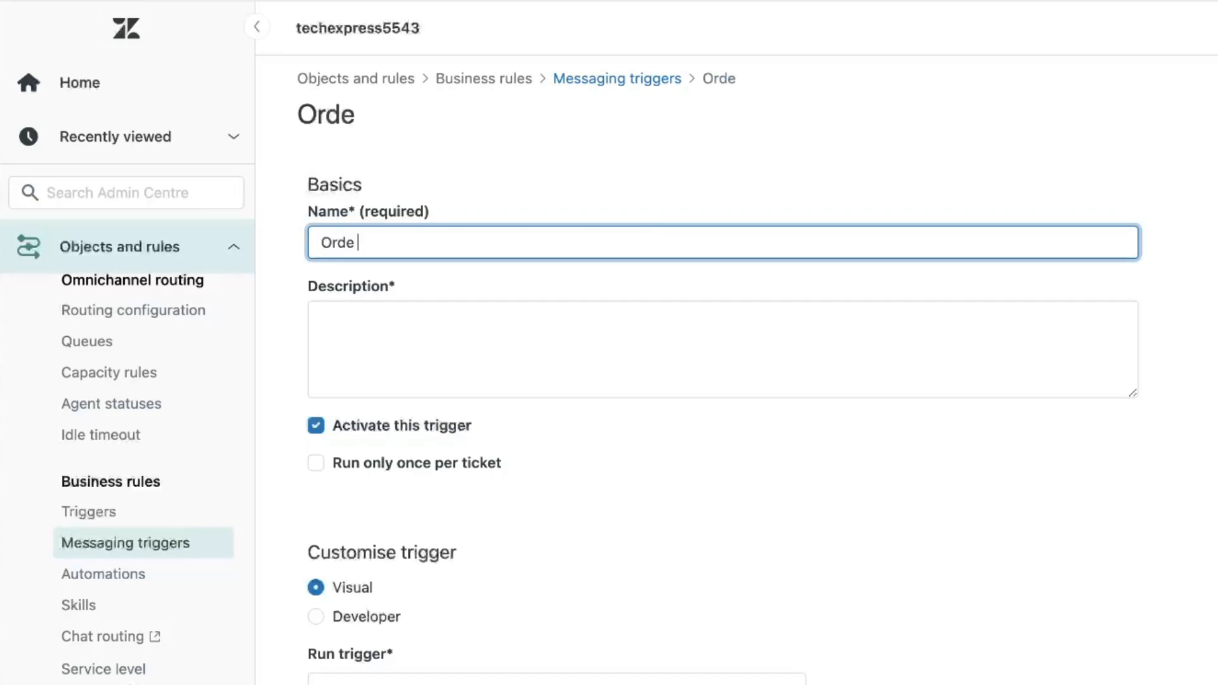
type("r number")
left_click(625, 313)
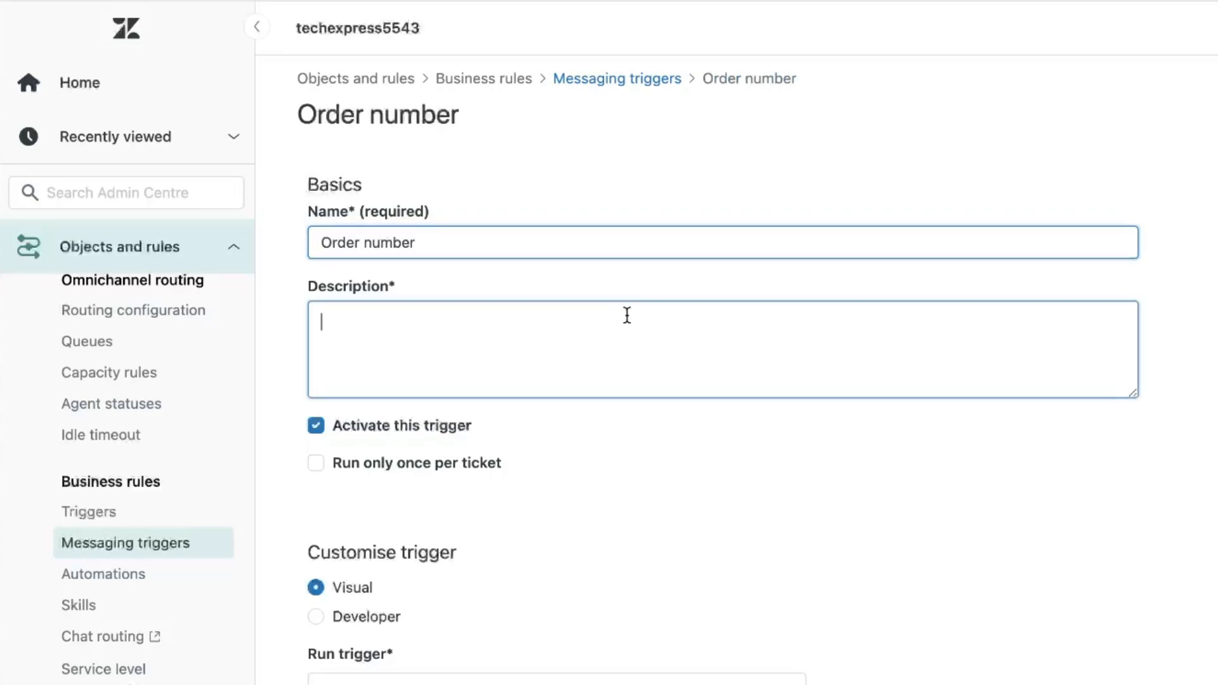
type("this is to get the cust")
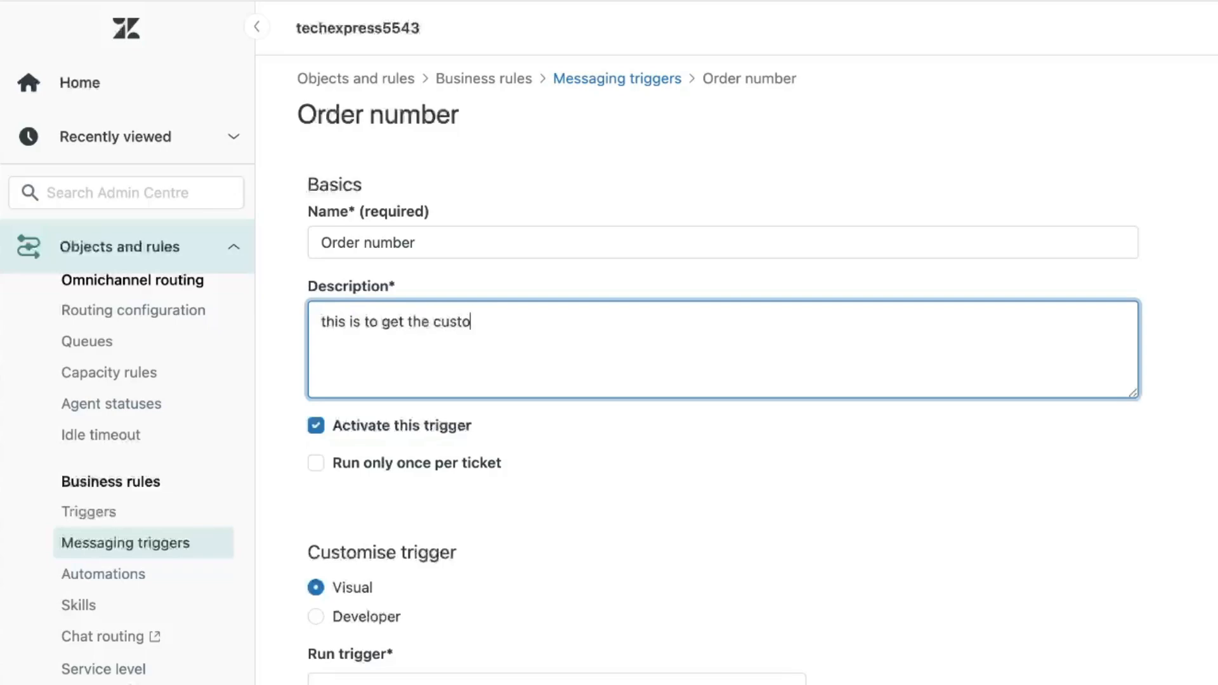
type("order number")
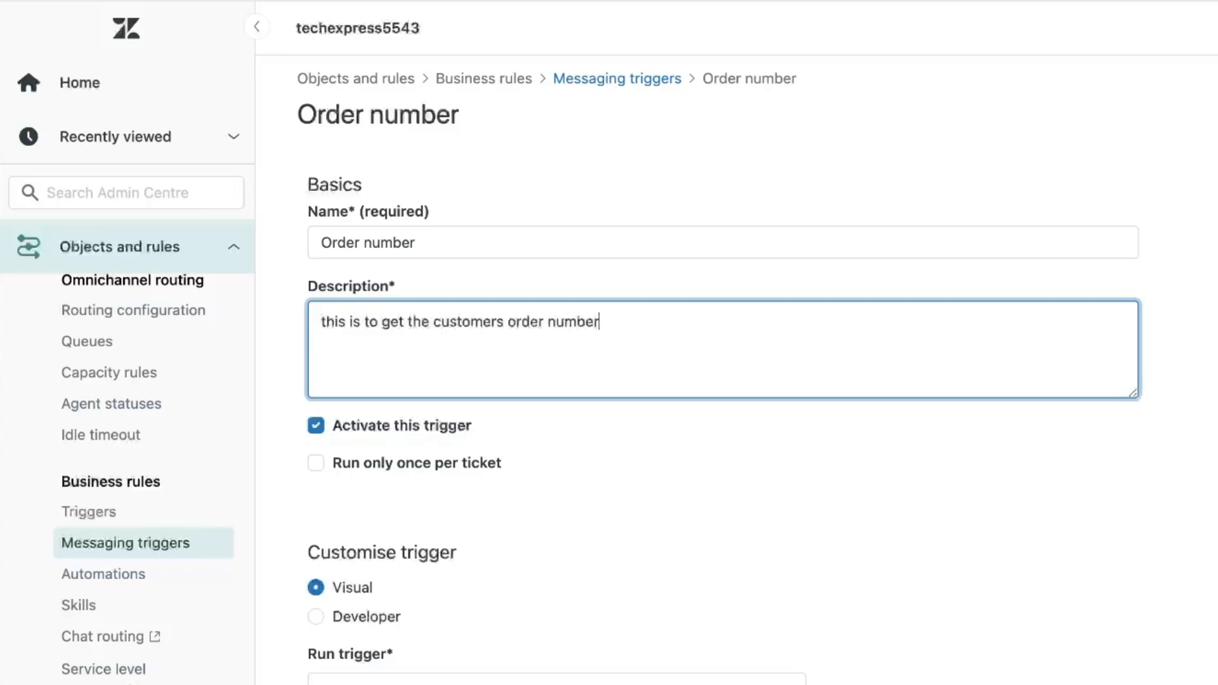
Step: Set the trigger to run only once per ticket, keeping "When a customer requests a conversation" as its run event
scroll(718, 482, "down", 3)
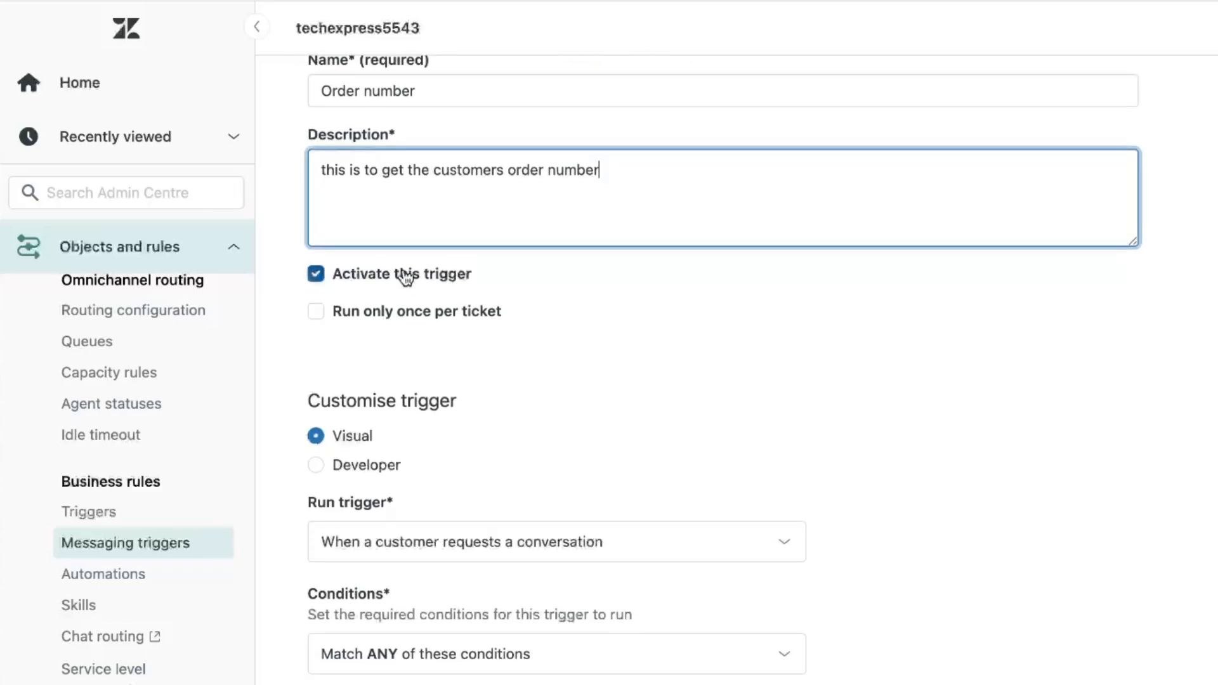
left_click(488, 311)
scroll(488, 312, "down", 4)
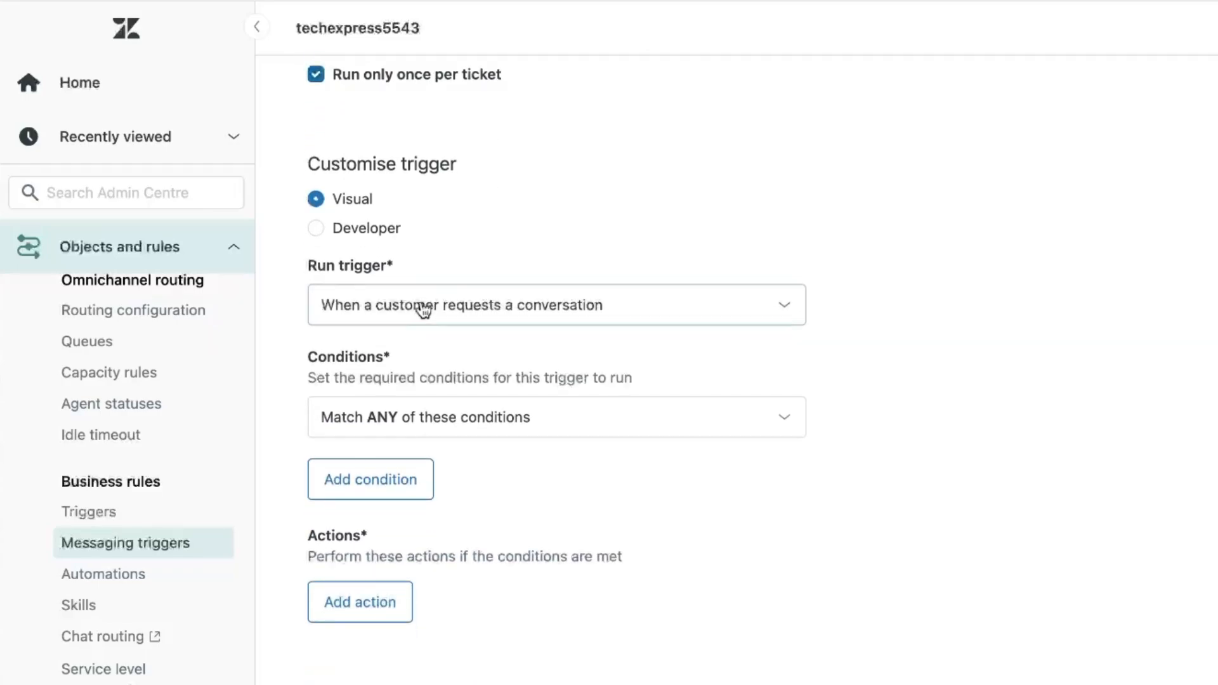
left_click(421, 307)
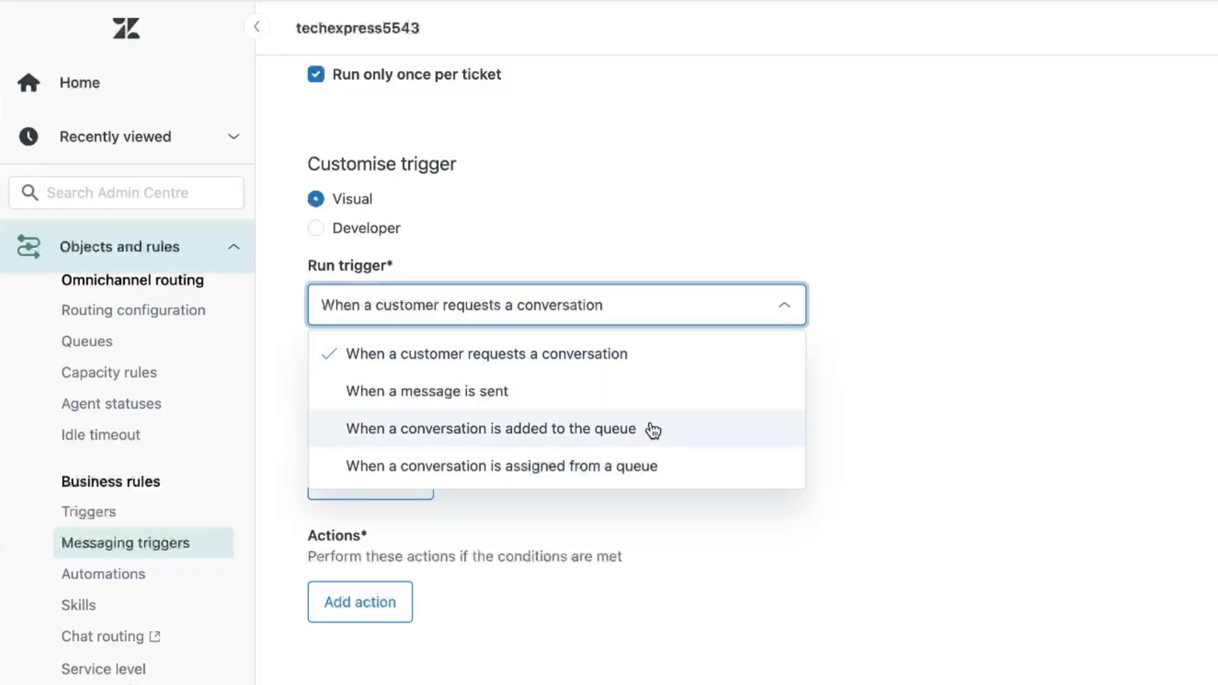
left_click(900, 378)
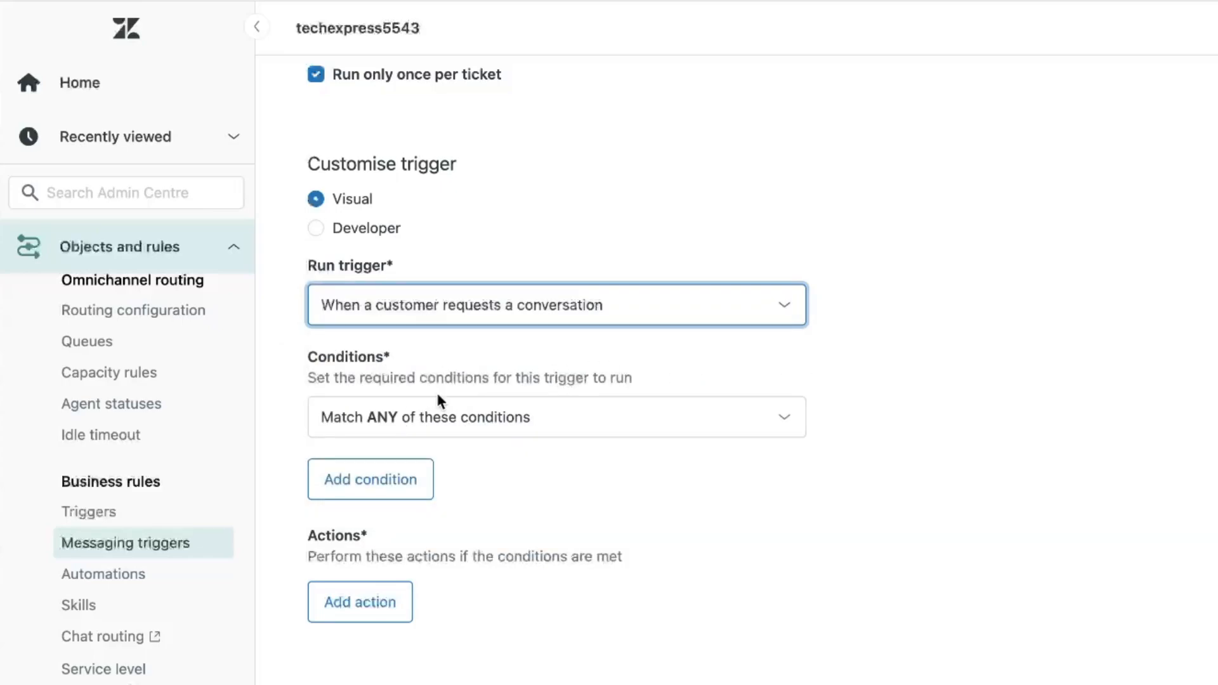
Step: Keep matching ANY of the conditions and add the condition "Customer requesting conversation" Is True
left_click(442, 420)
left_click(446, 526)
left_click(353, 477)
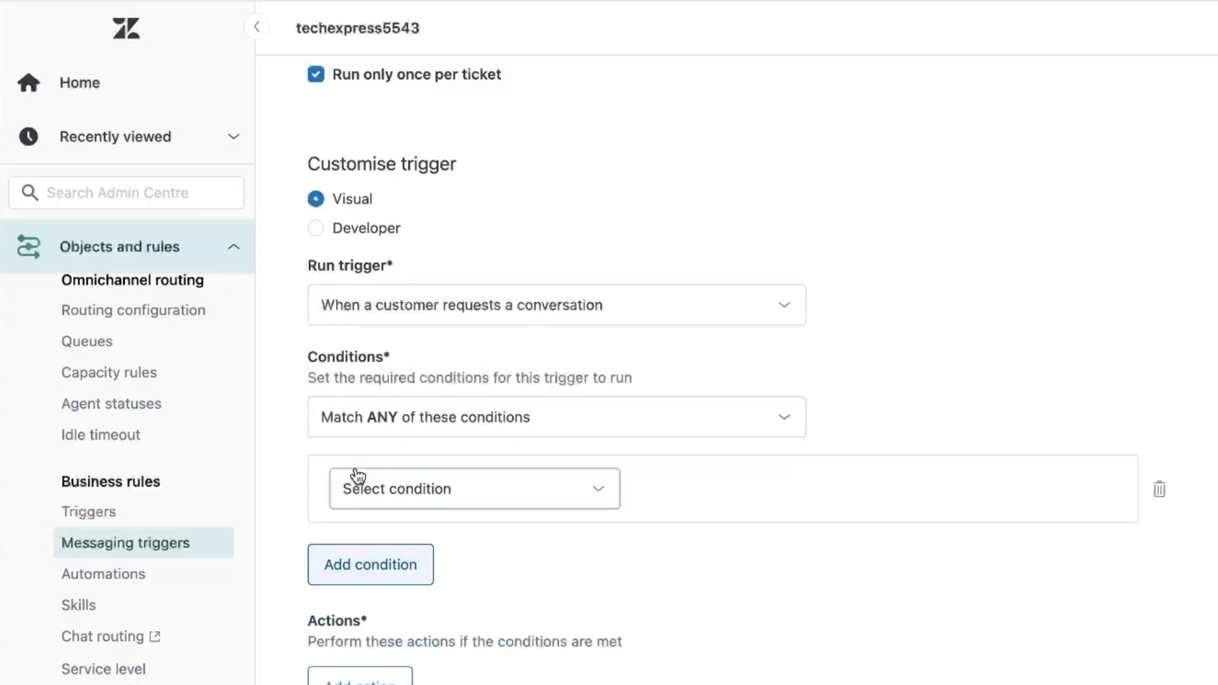
left_click(484, 489)
scroll(519, 373, "down", 5)
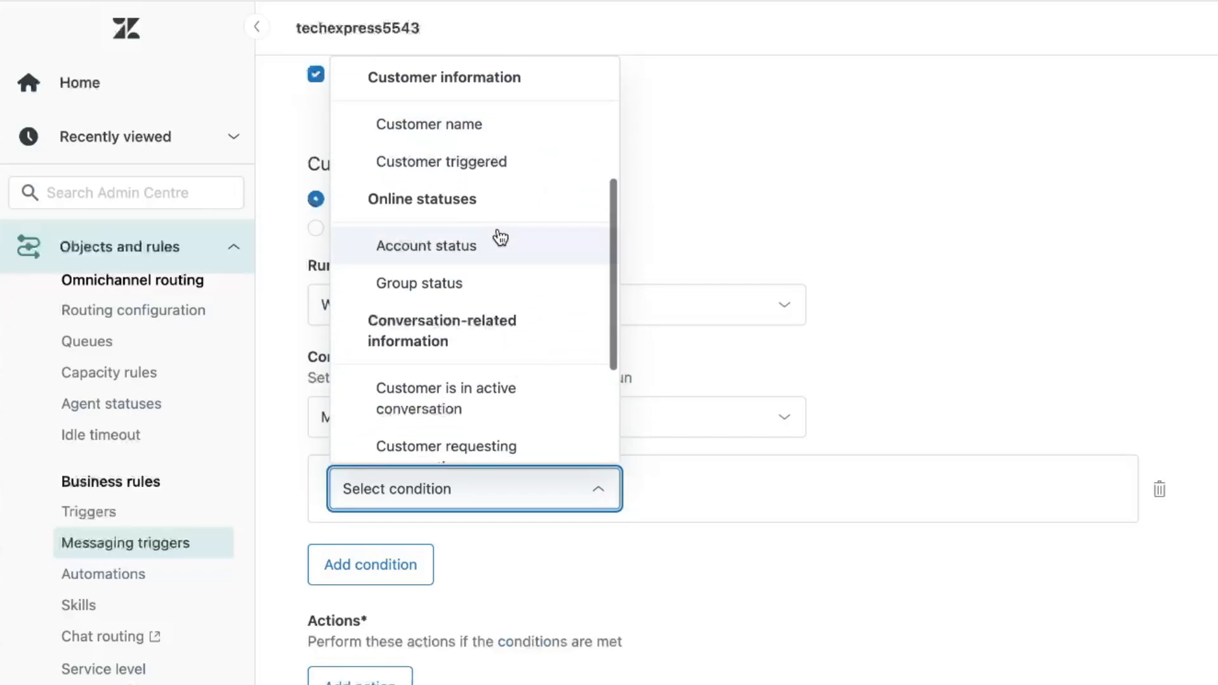
scroll(504, 248, "down", 4)
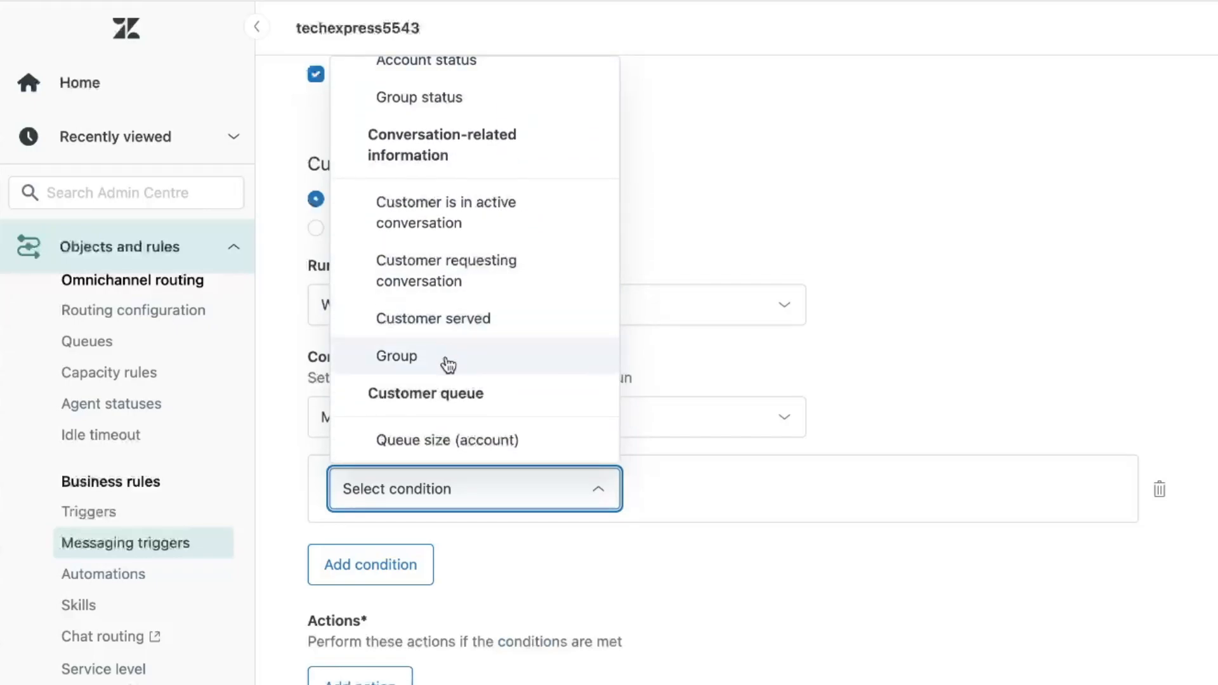
left_click(499, 288)
scroll(725, 458, "down", 2)
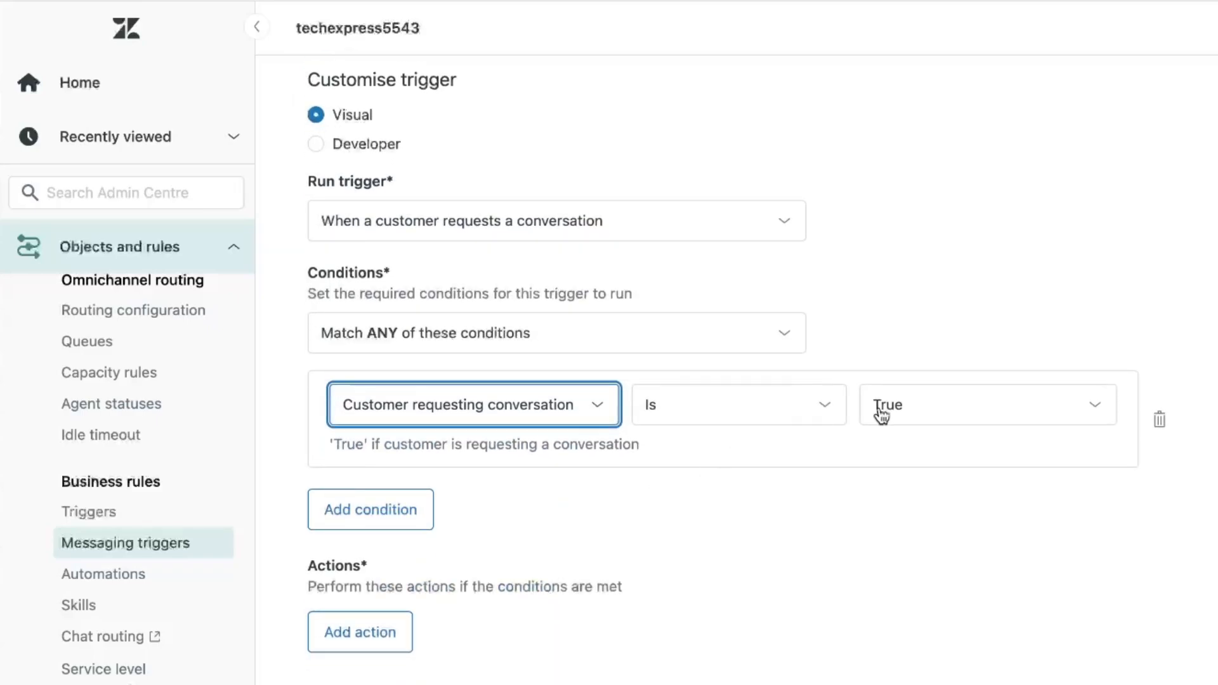
Step: Add a second condition to the trigger, "Customer previous conversations" with the operator Is
left_click(403, 520)
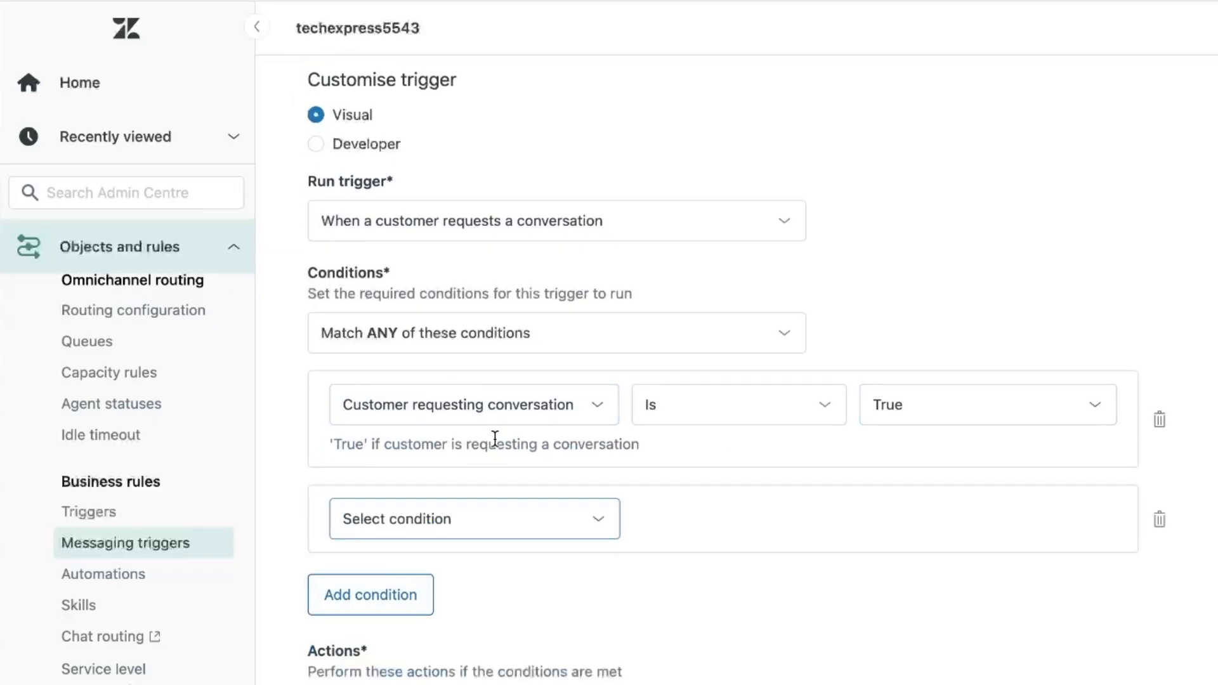
left_click(463, 518)
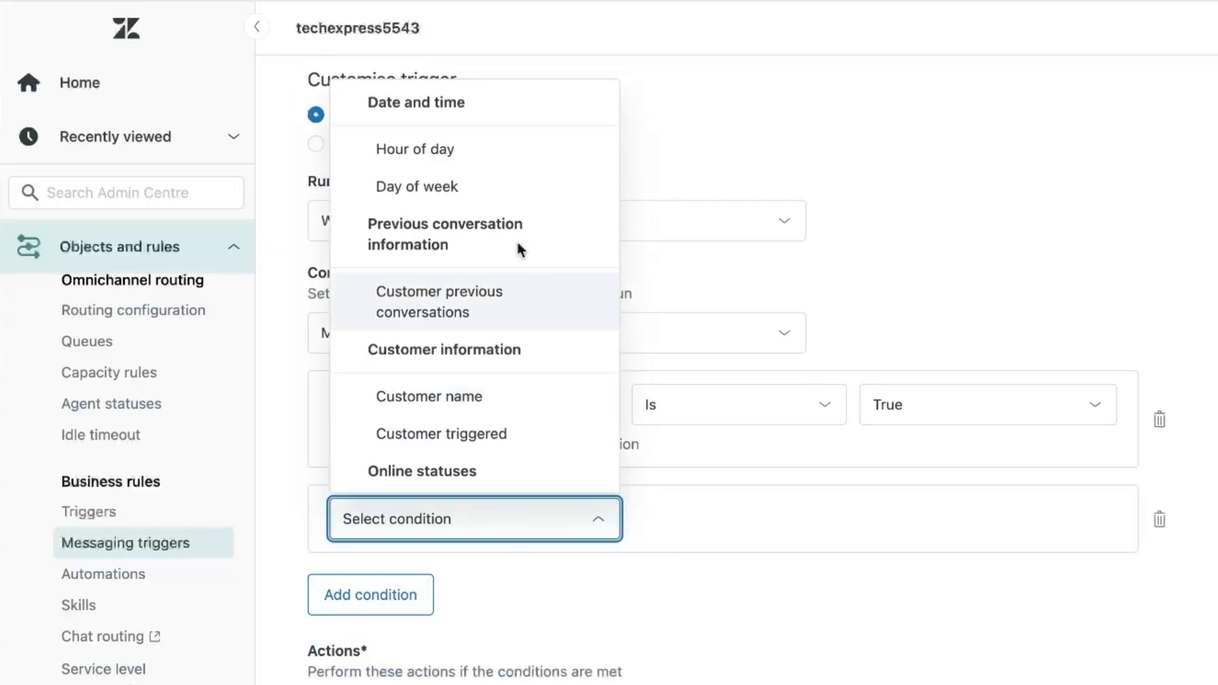
left_click(498, 300)
scroll(628, 641, "down", 3)
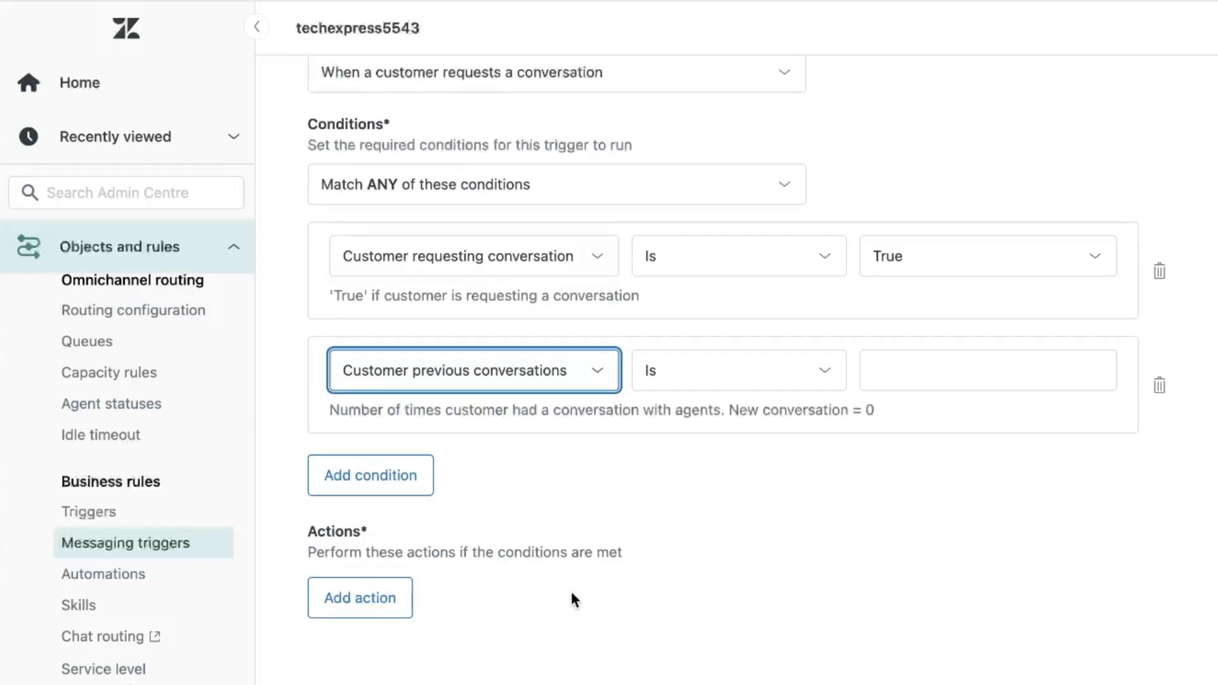
Step: Add a "Send message to customer" action to the trigger and fill in the agent's name
left_click(357, 611)
left_click(372, 619)
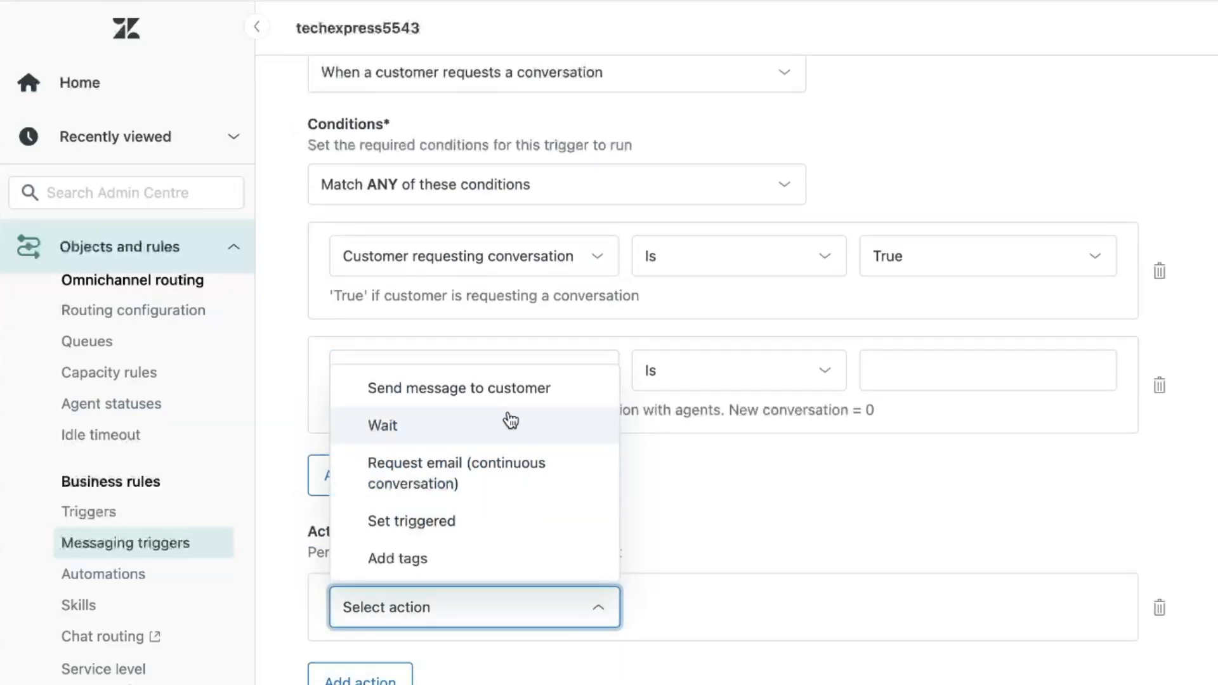
scroll(498, 388, "down", 1)
left_click(488, 367)
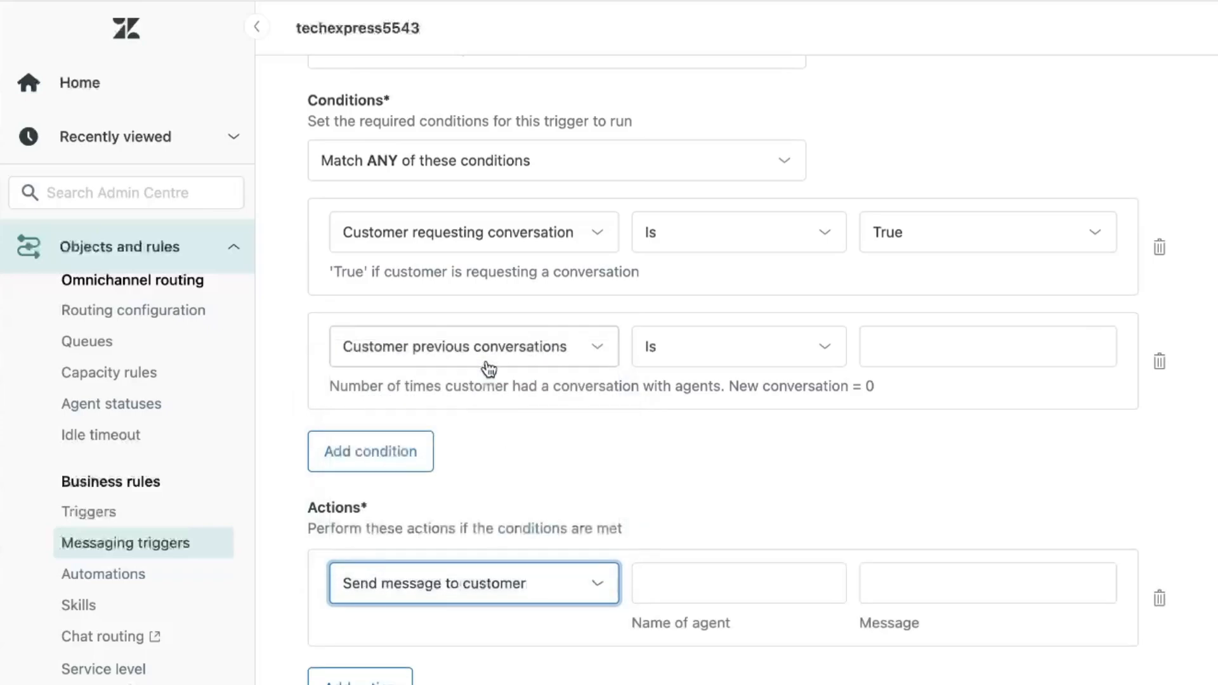
left_click(716, 576)
type("Steve")
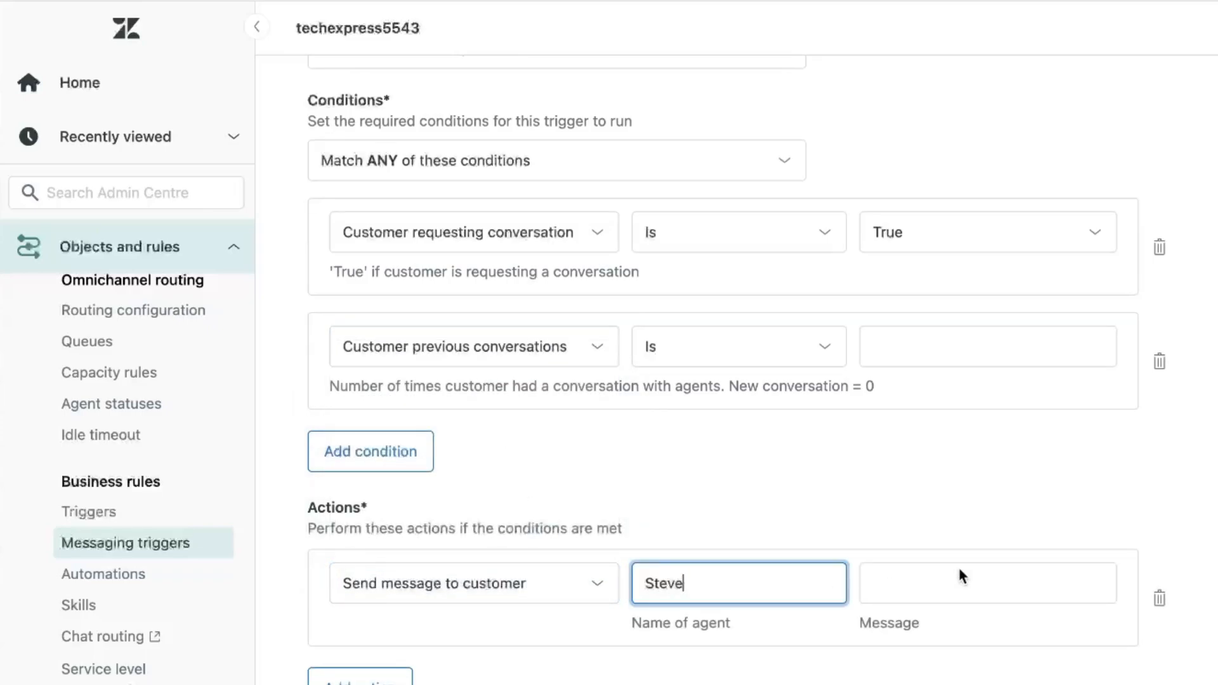
Step: Set the action's message to "Thank you for your patience, can you please provide me your order number?" and submit the trigger
left_click(961, 576)
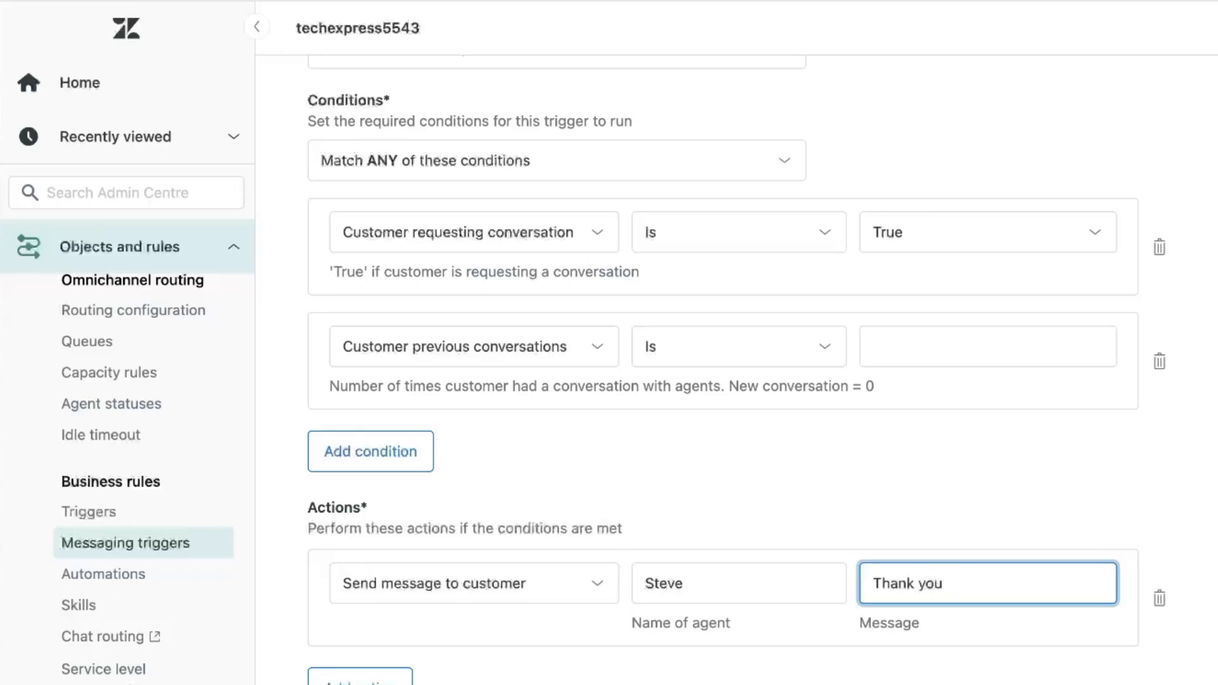
type("Thank you for your patie")
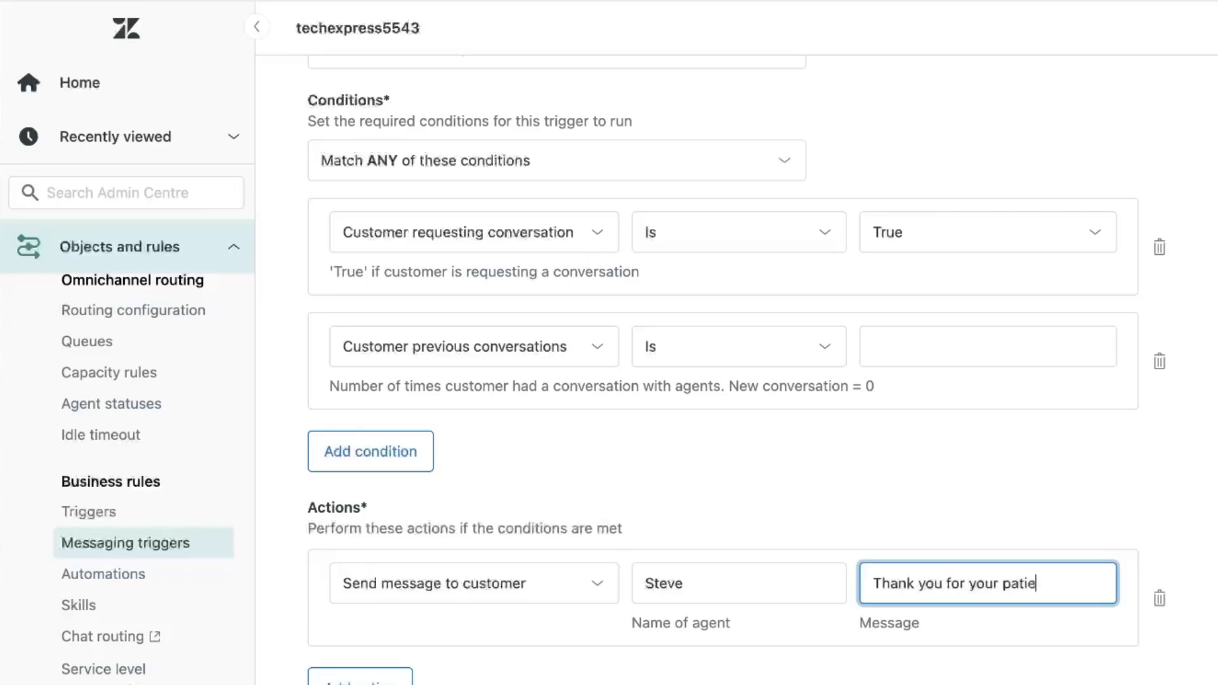
type("nce, can you please")
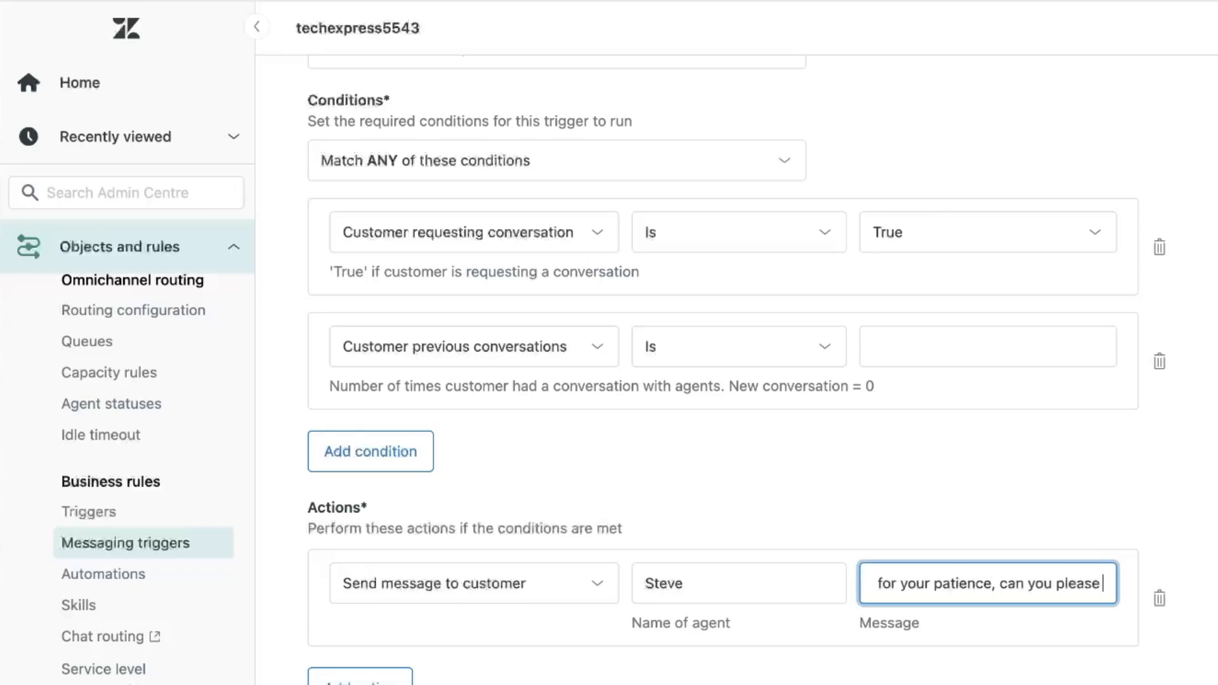
type(" provide me your order numeb")
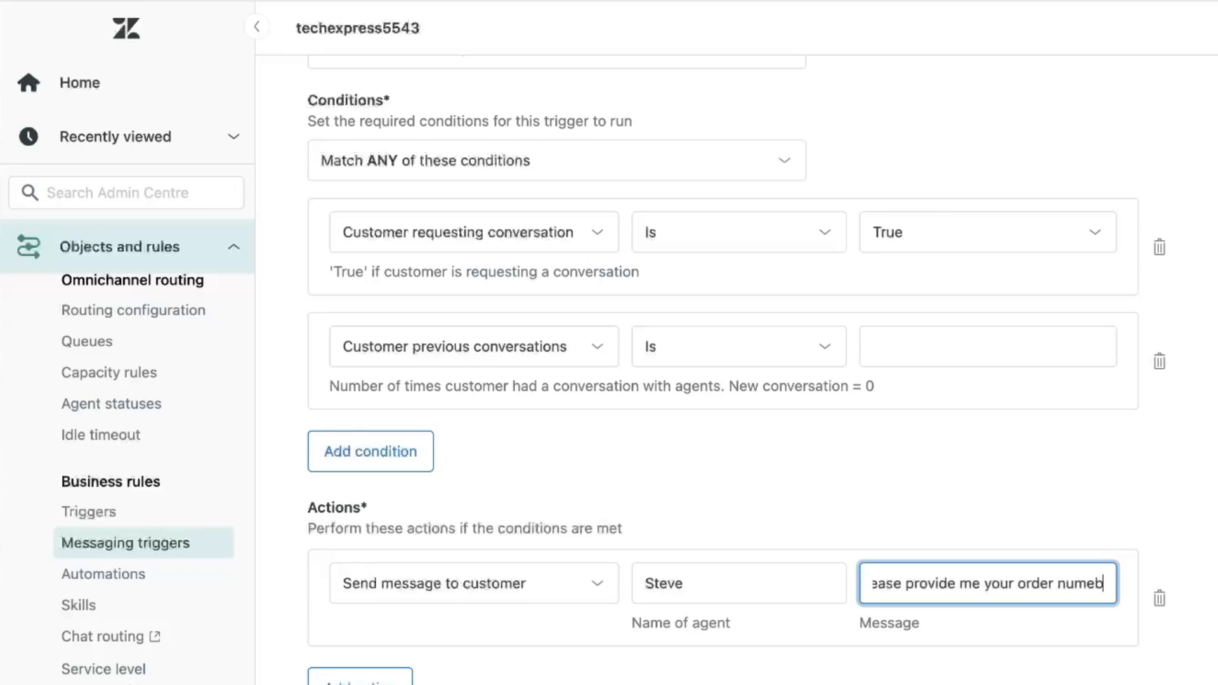
key("BackSpace")
type("er?")
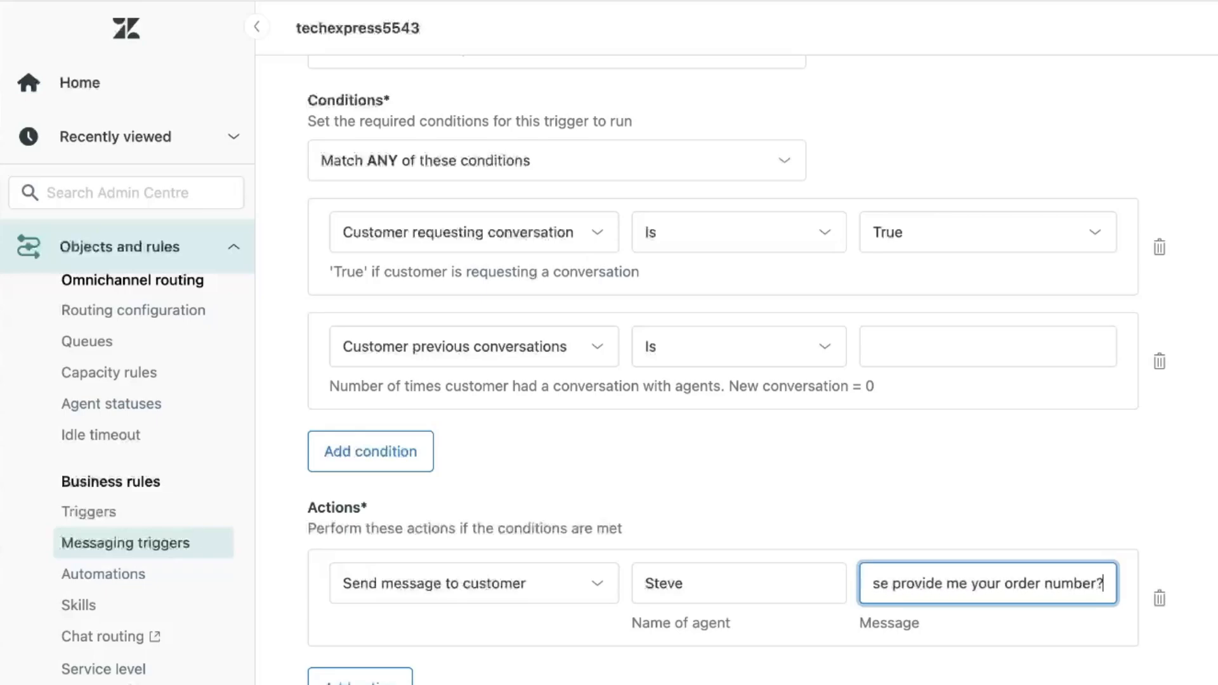
key("Return")
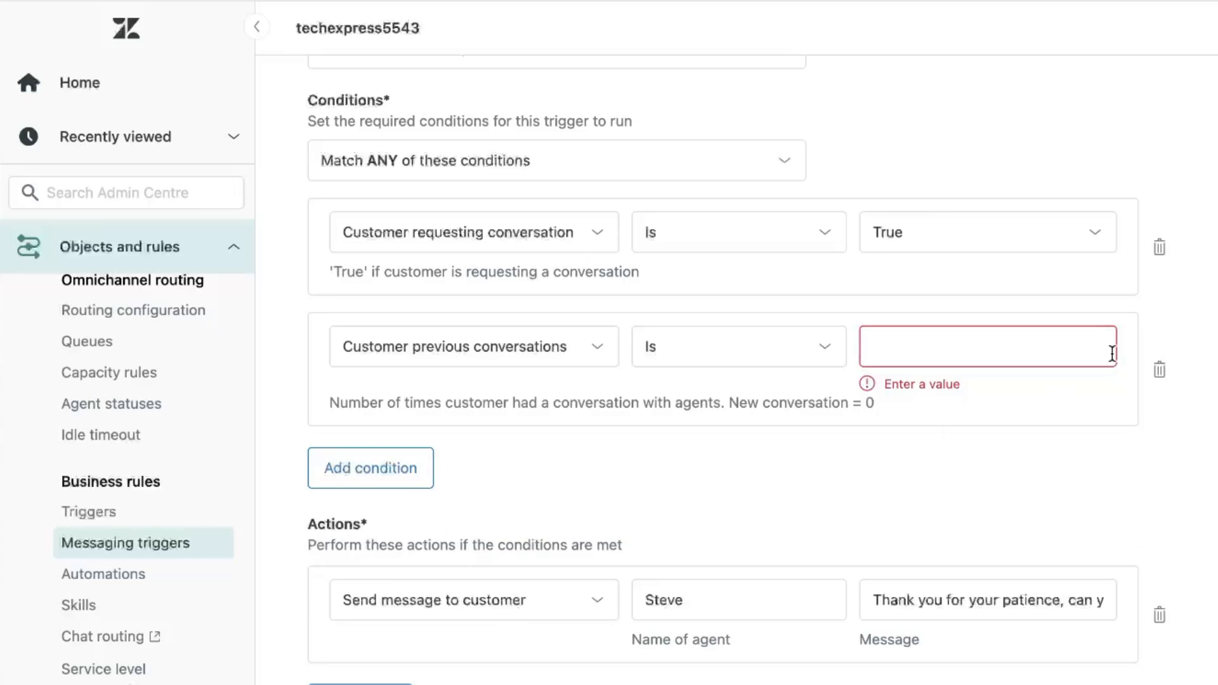
left_click(761, 353)
left_click(755, 476)
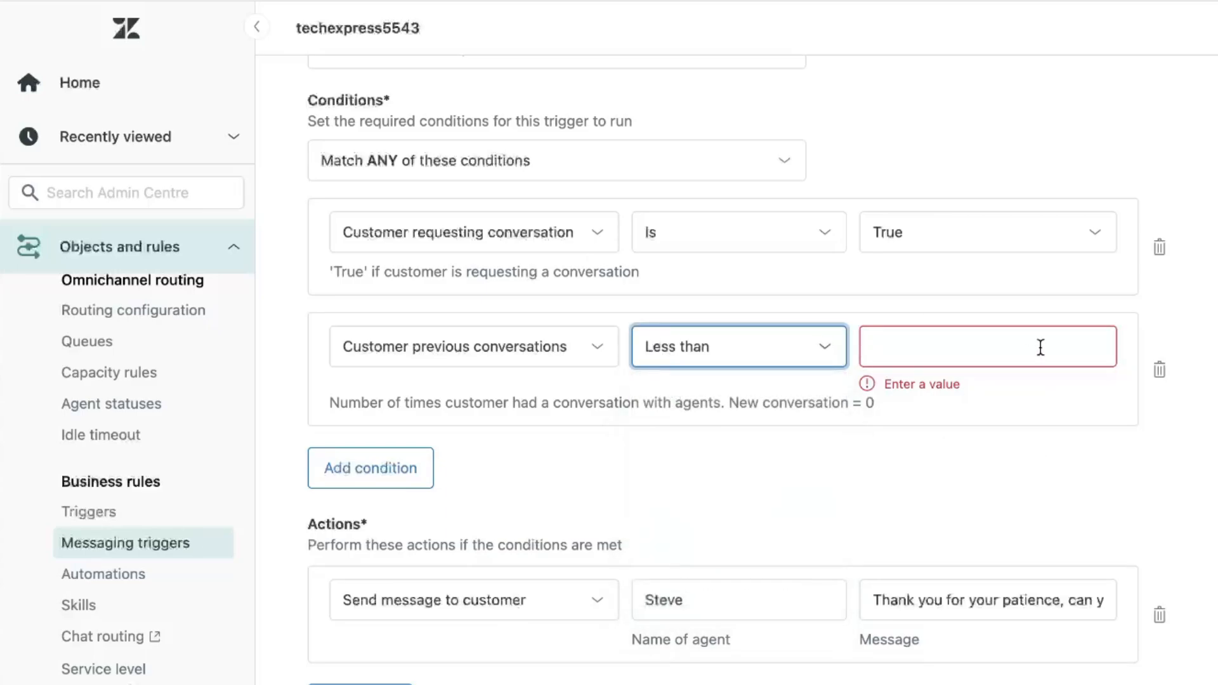
left_click(1038, 347)
left_click(584, 336)
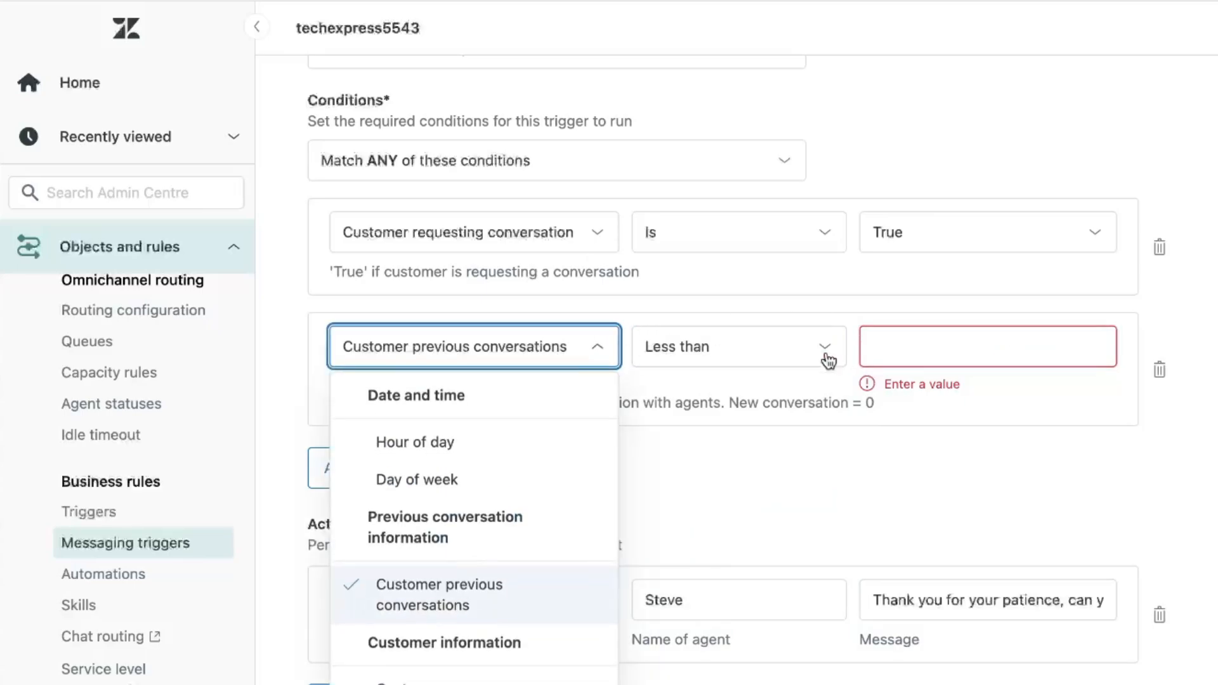
Step: Delete the "Customer previous conversations" condition and save the trigger
left_click(1159, 370)
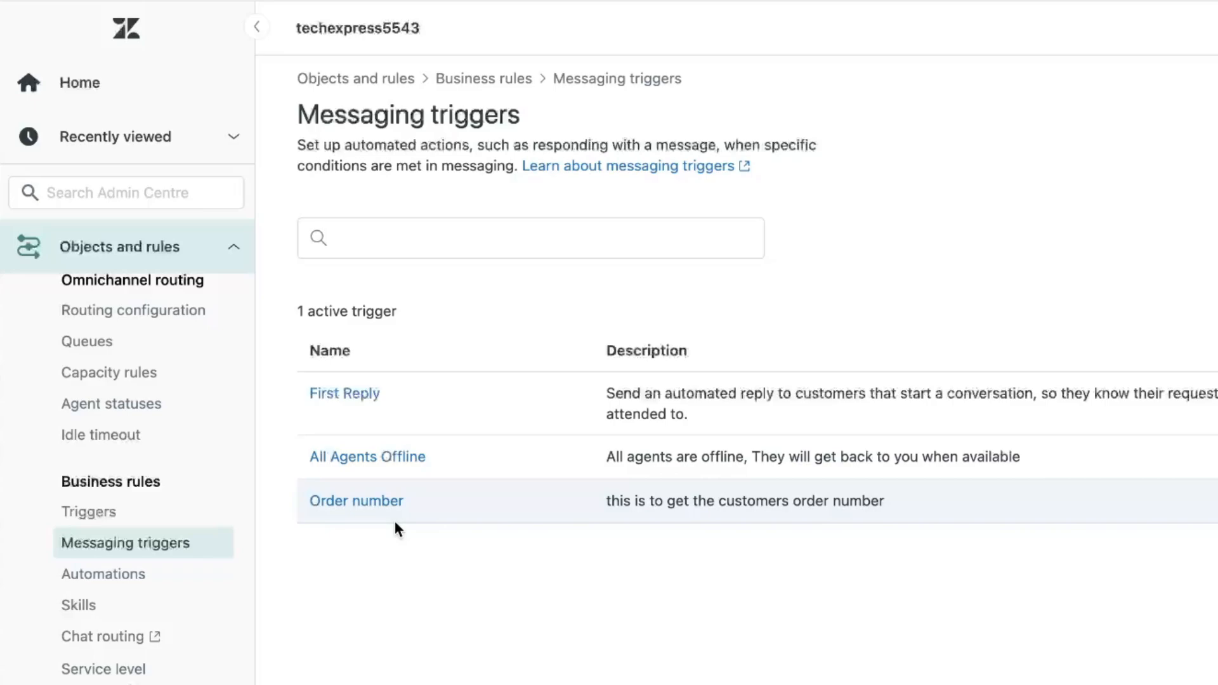
Step: Search the Admin Centre settings for "liv"
scroll(193, 488, "up", 3)
scroll(193, 482, "up", 5)
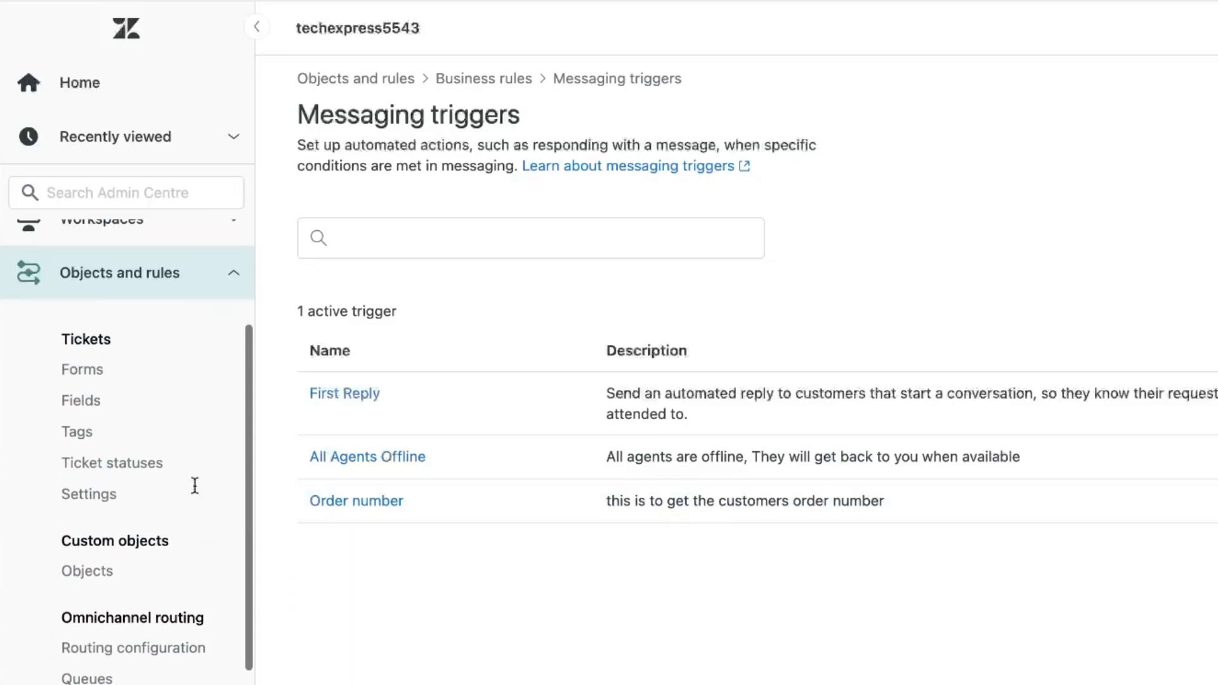
left_click(177, 191)
type("liv")
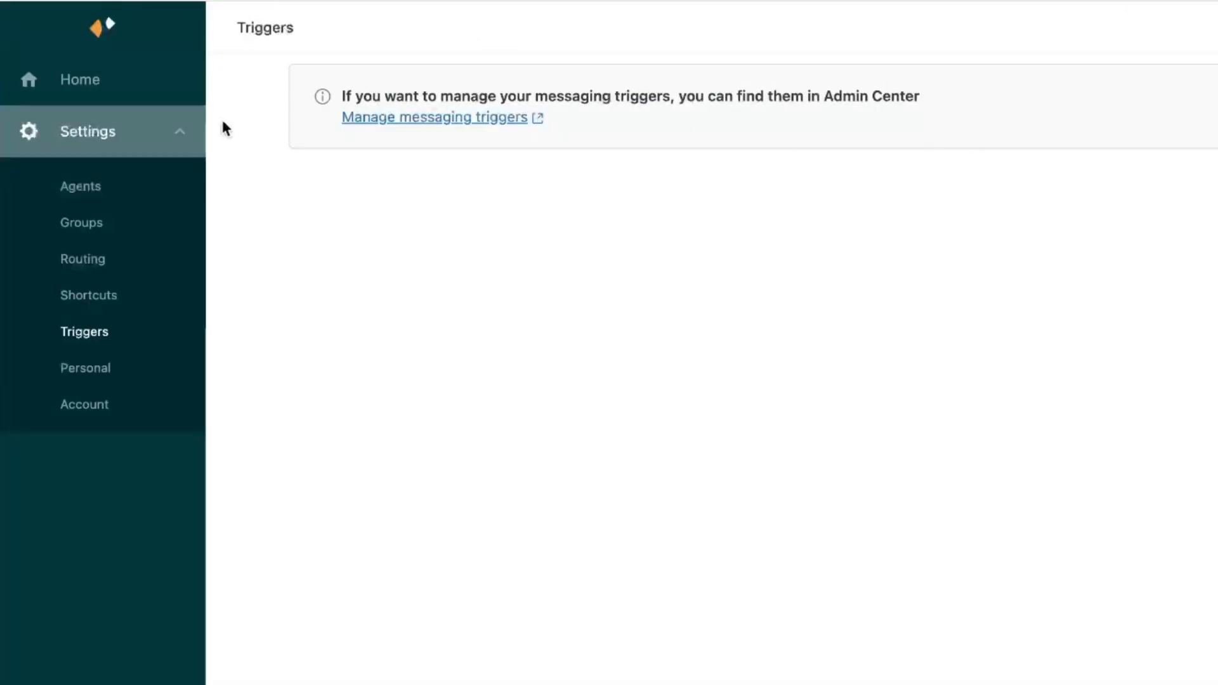
Step: View the agent list and the home overview in the Chat dashboard, and leave the dashboard
left_click(94, 187)
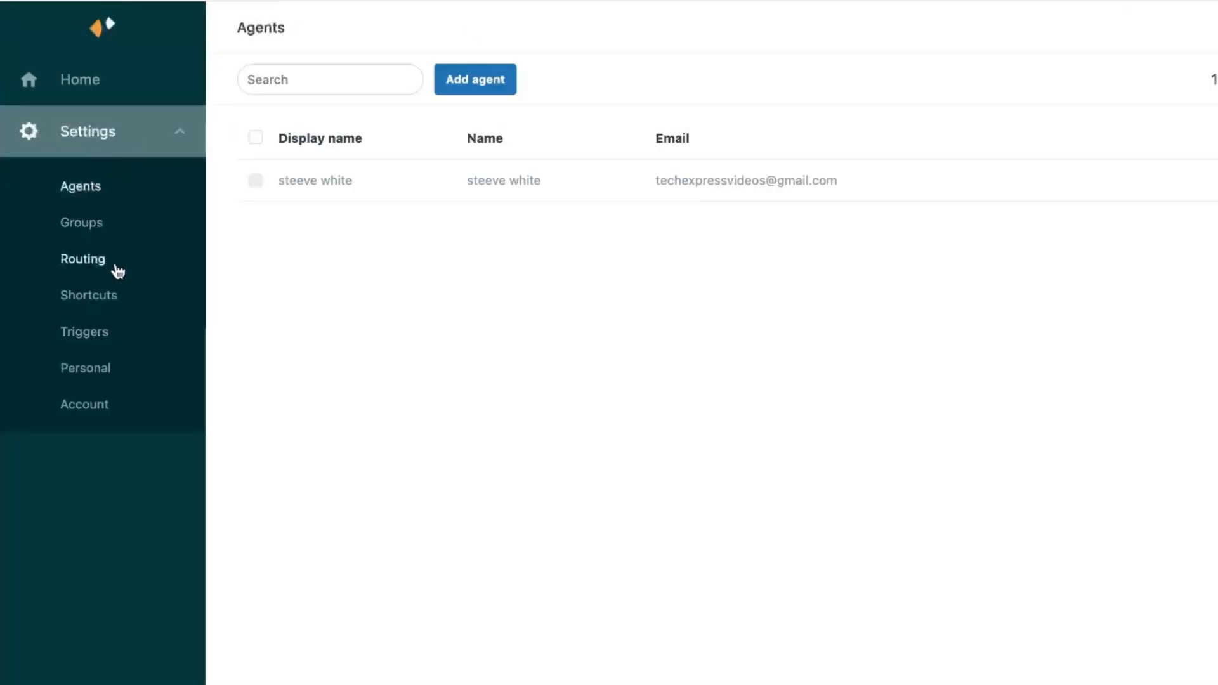
left_click(76, 98)
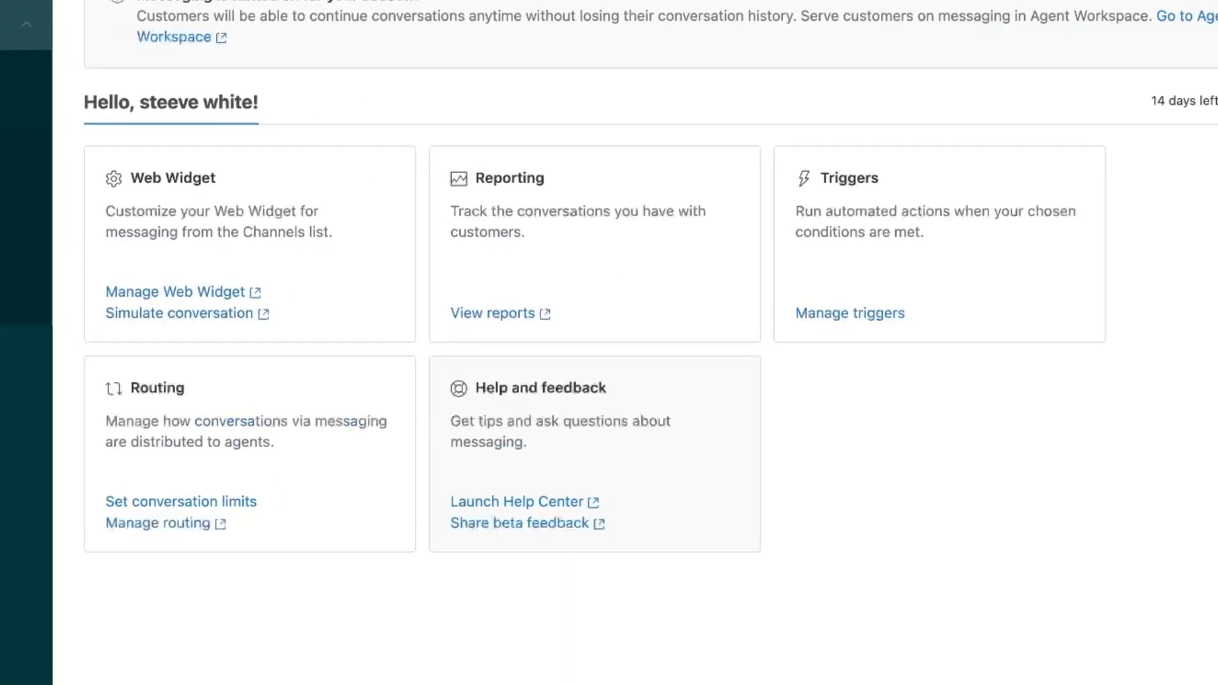
left_click(634, 169)
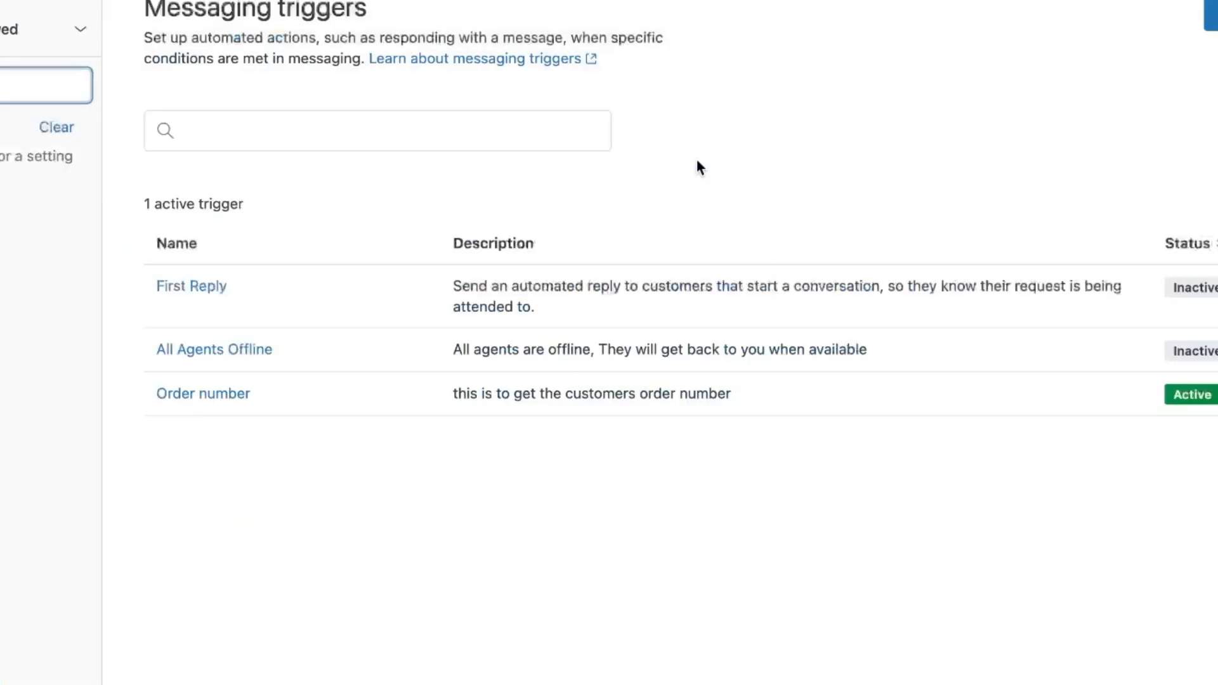
Step: Switch back to the support workspace, show the draft new ticket, and open the trial home page
left_click(869, 42)
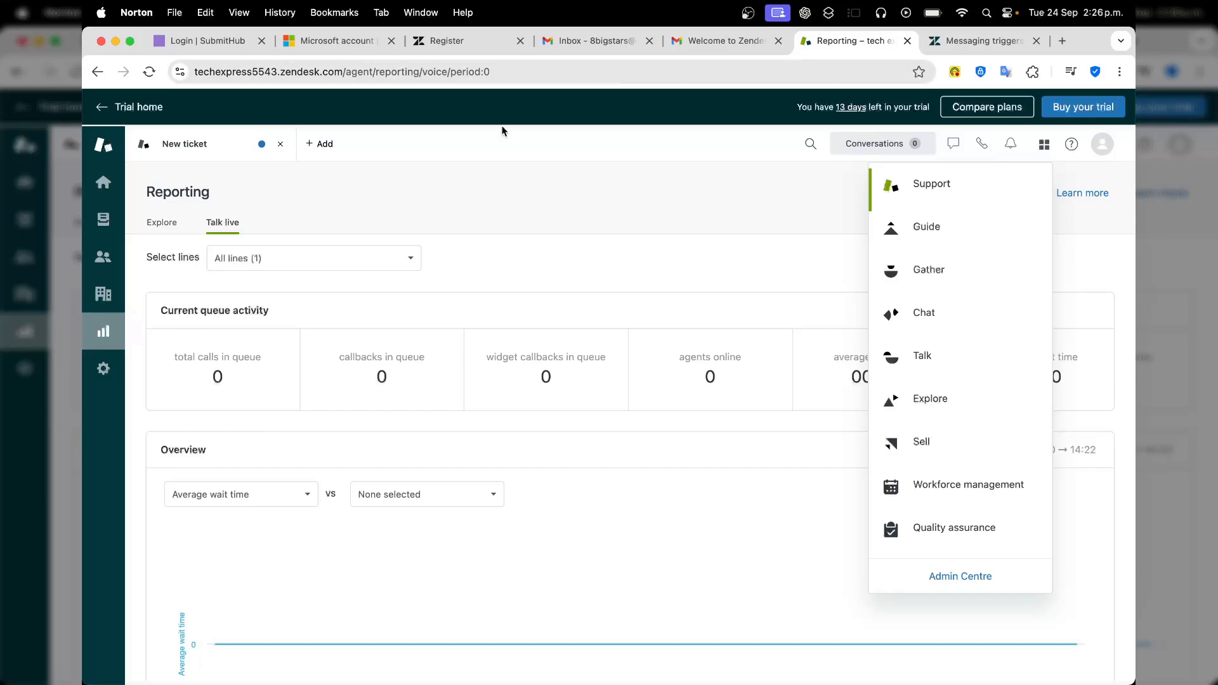
left_click(189, 148)
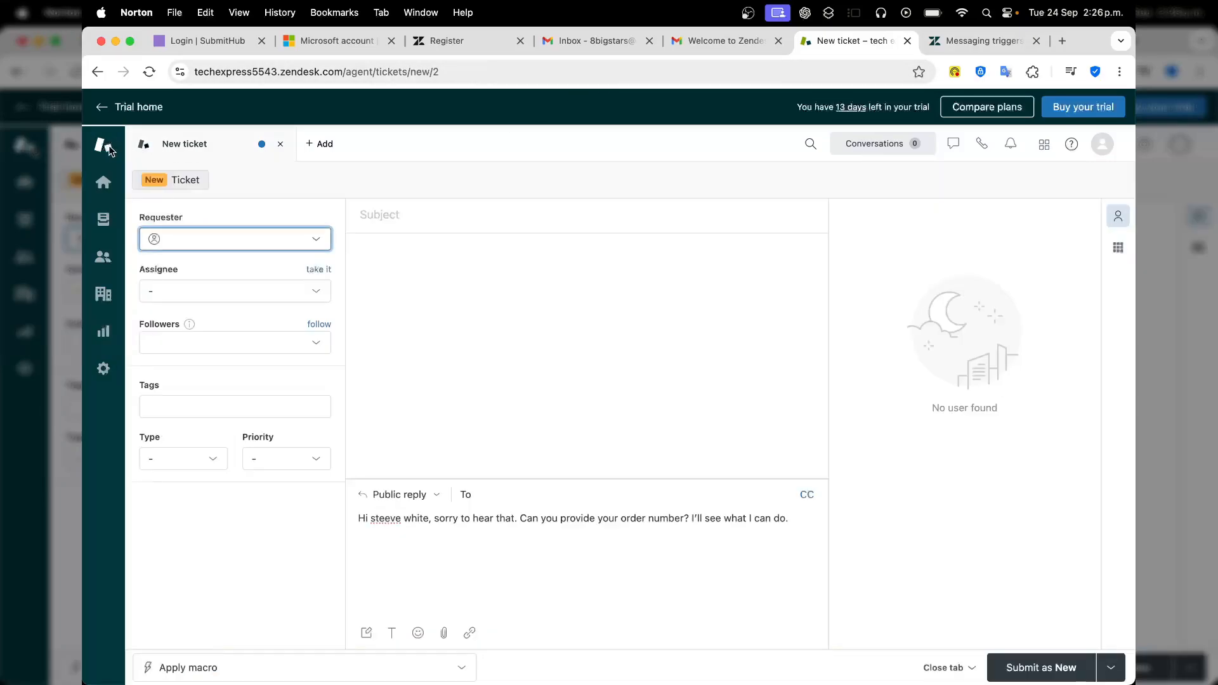
left_click(91, 190)
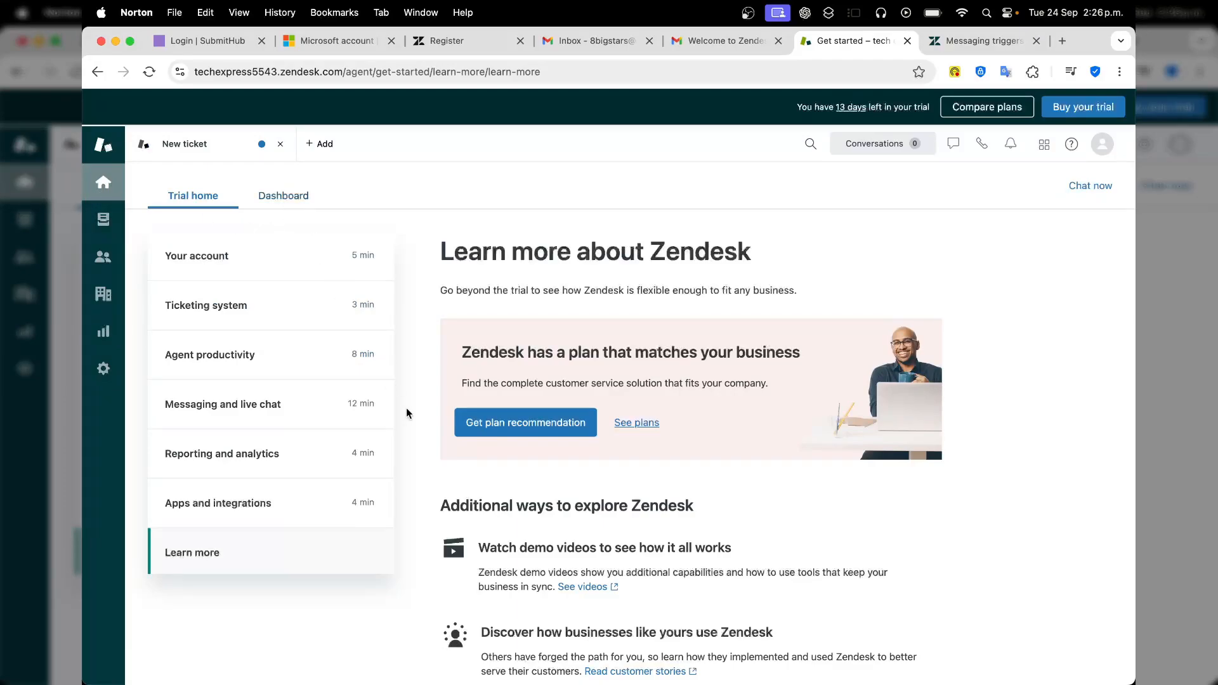
Step: Examine the "Additional ways to explore Zendesk" section: demo videos, customer stories, on-demand training courses and evaluation guides
scroll(612, 501, "down", 3)
left_click_drag(567, 451, 744, 456)
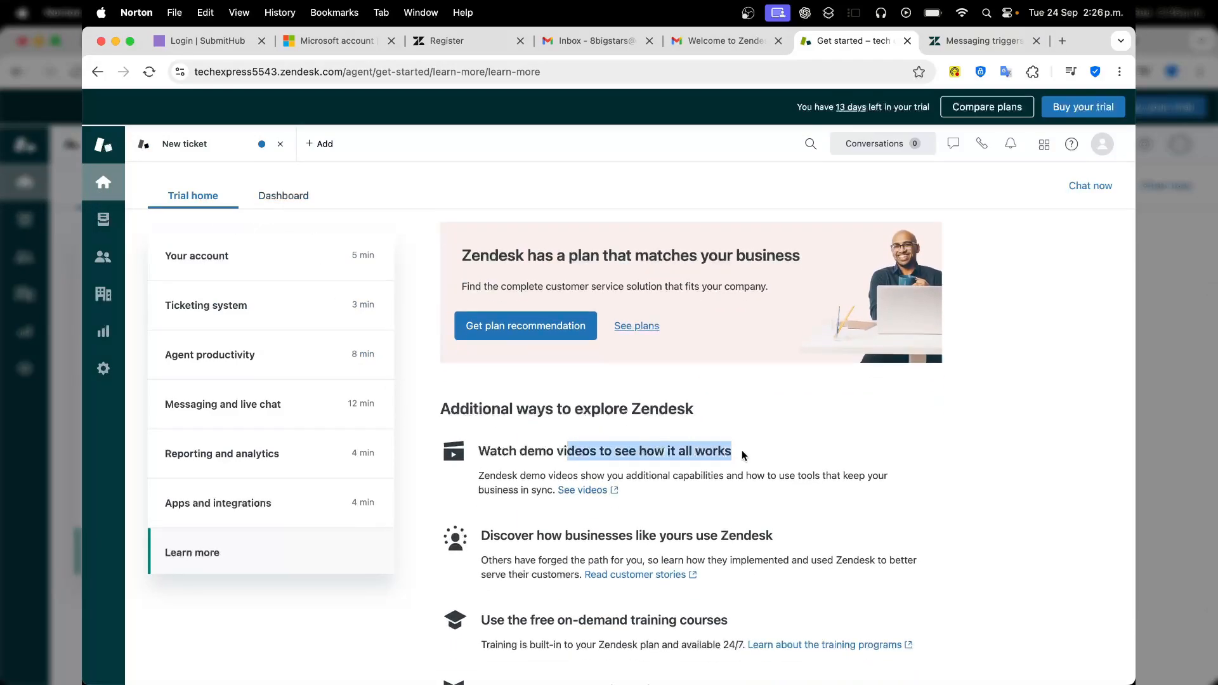
scroll(753, 455, "down", 3)
scroll(754, 455, "down", 1)
left_click_drag(587, 434, 794, 434)
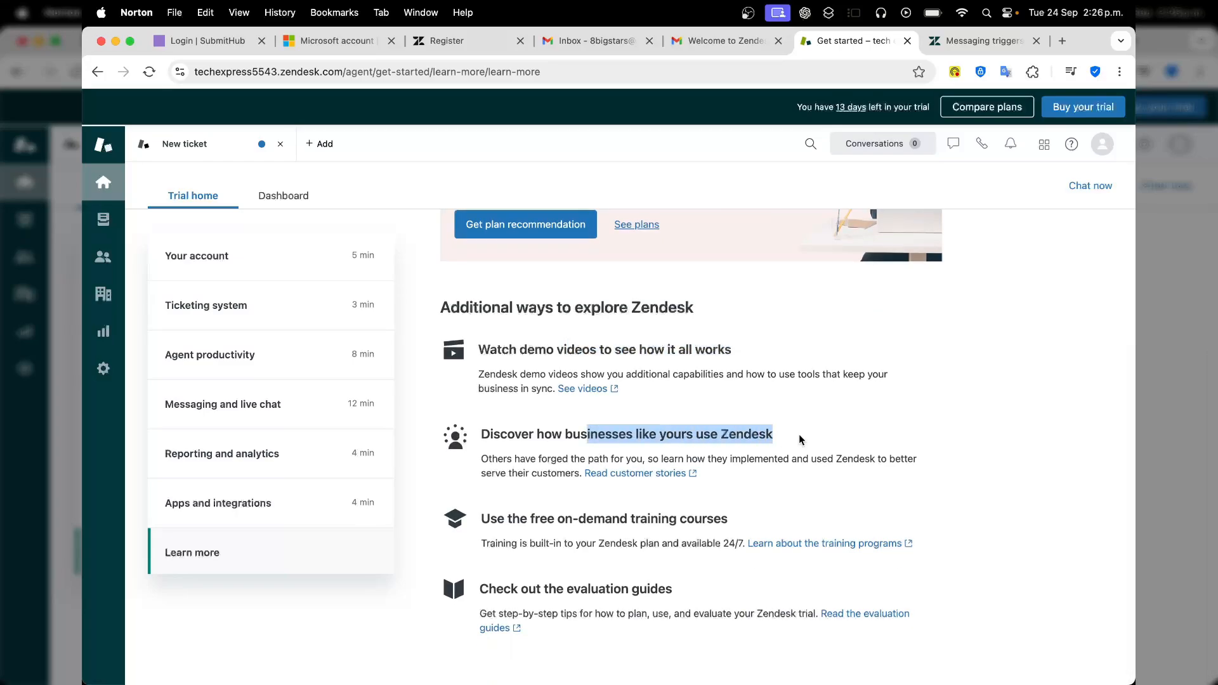
left_click_drag(564, 520, 735, 525)
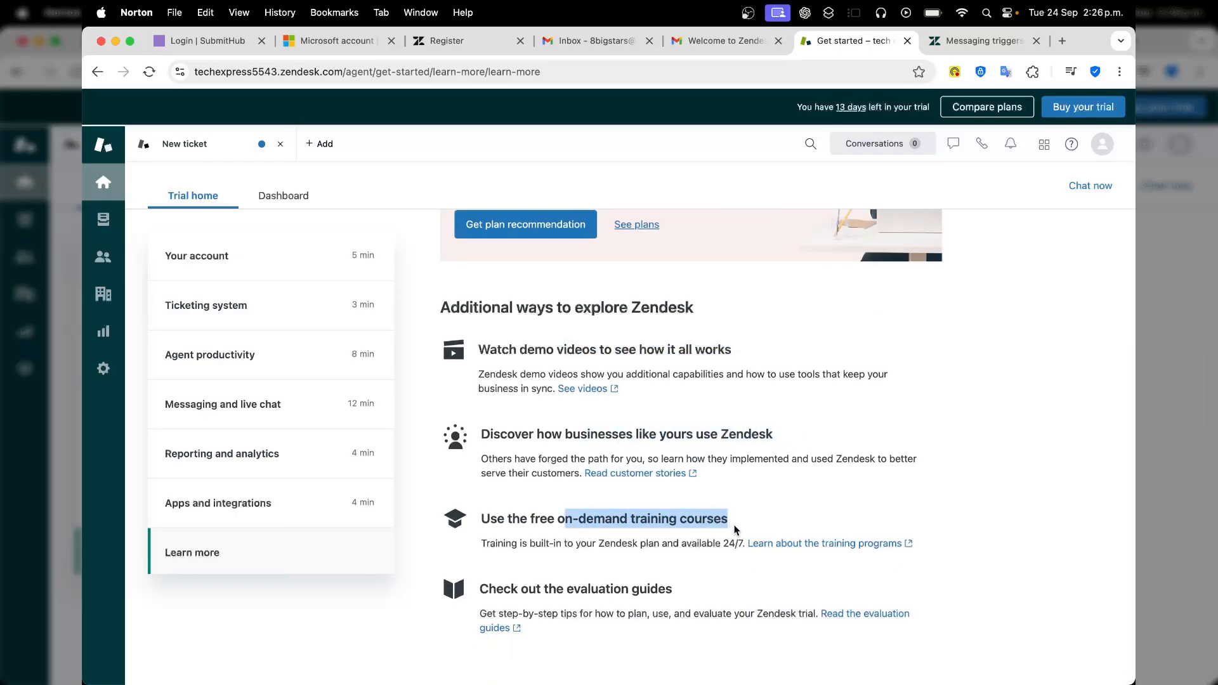
left_click_drag(574, 590, 706, 587)
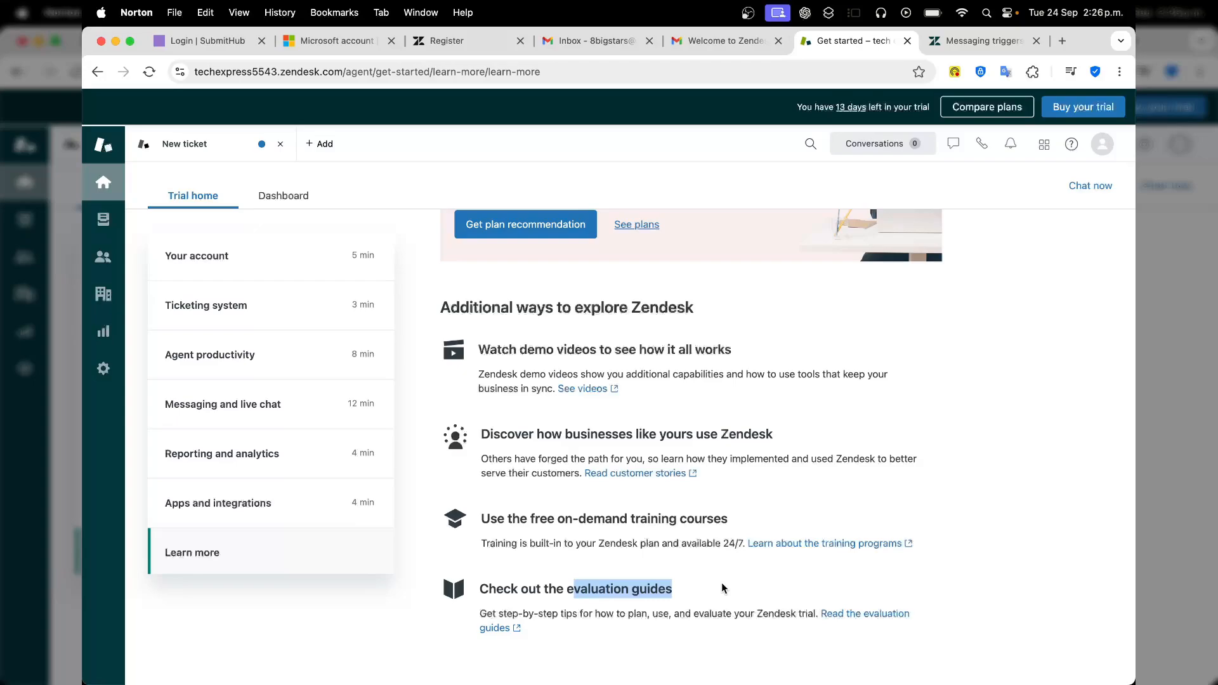